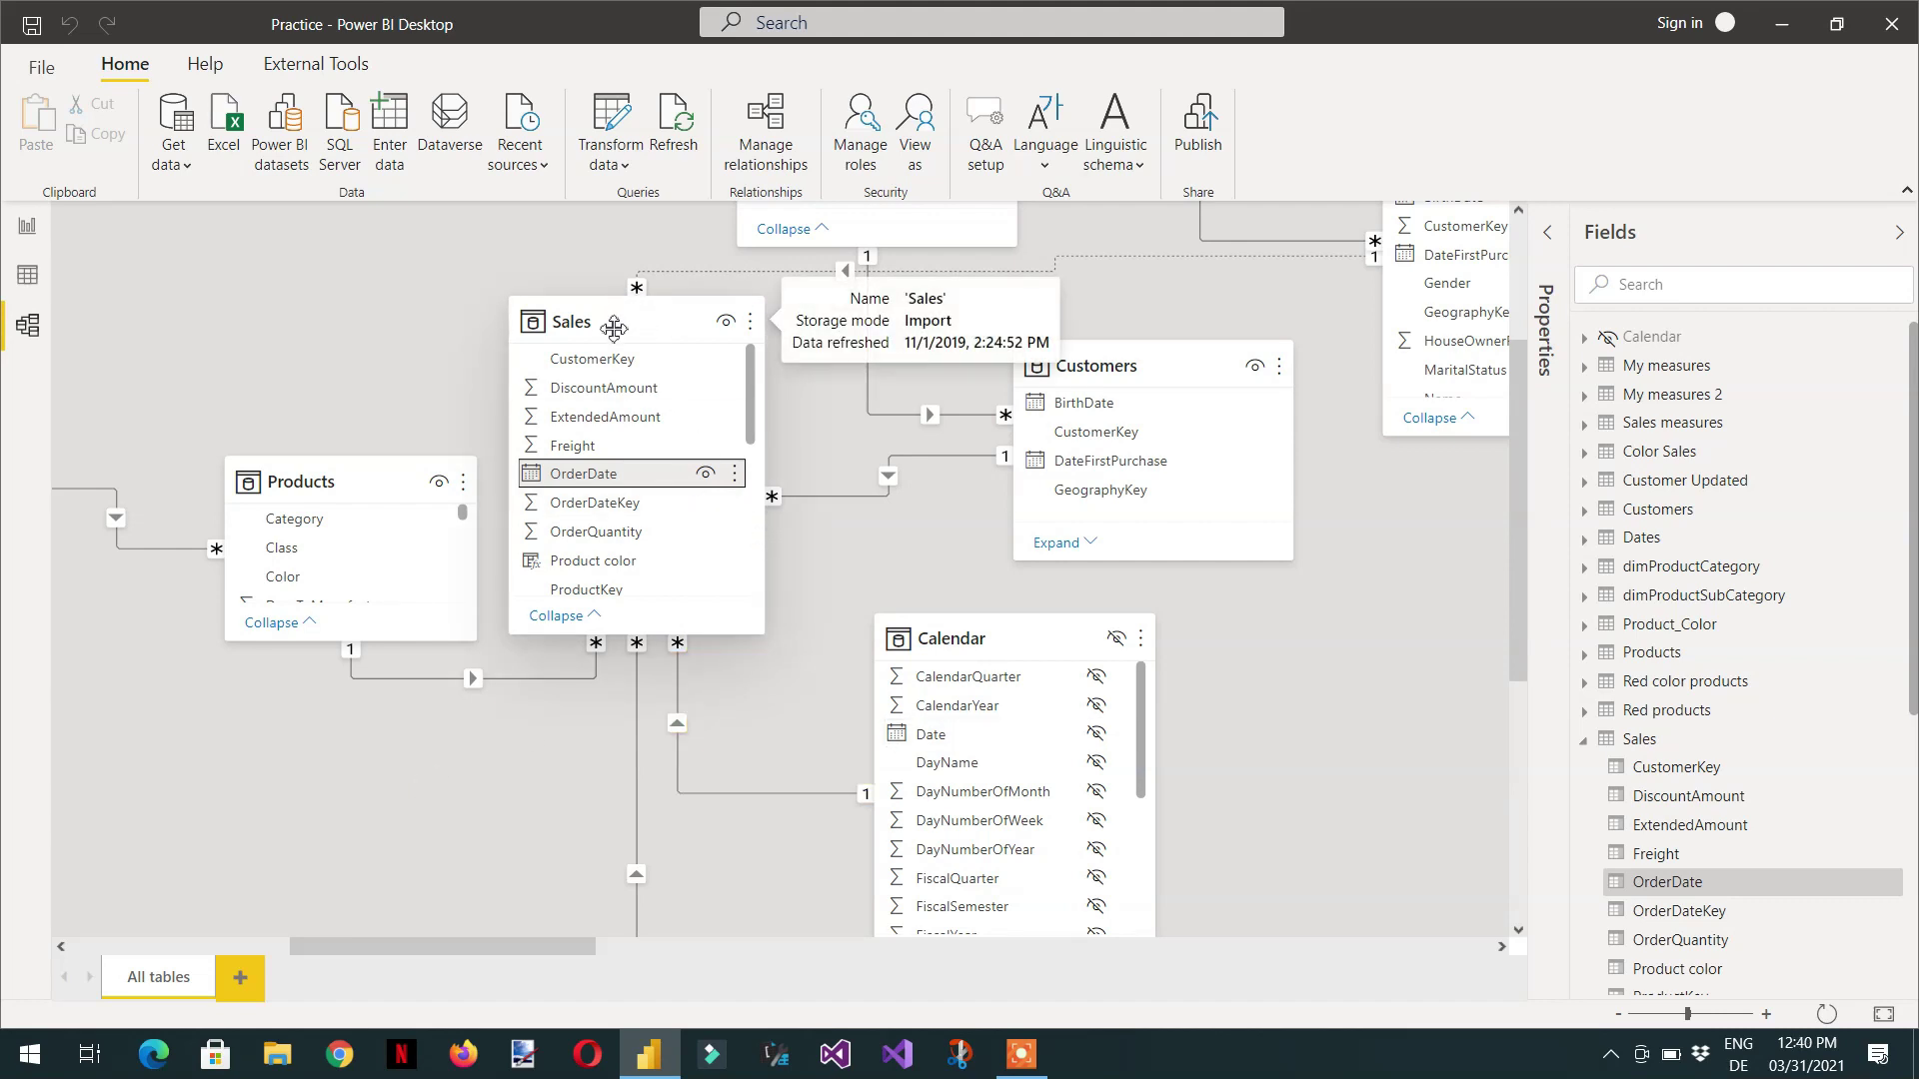
Leave the model diagram for the report view showing the empty Page 12 canvas.
{"action": "mouse_move", "coordinate": [996, 647]}
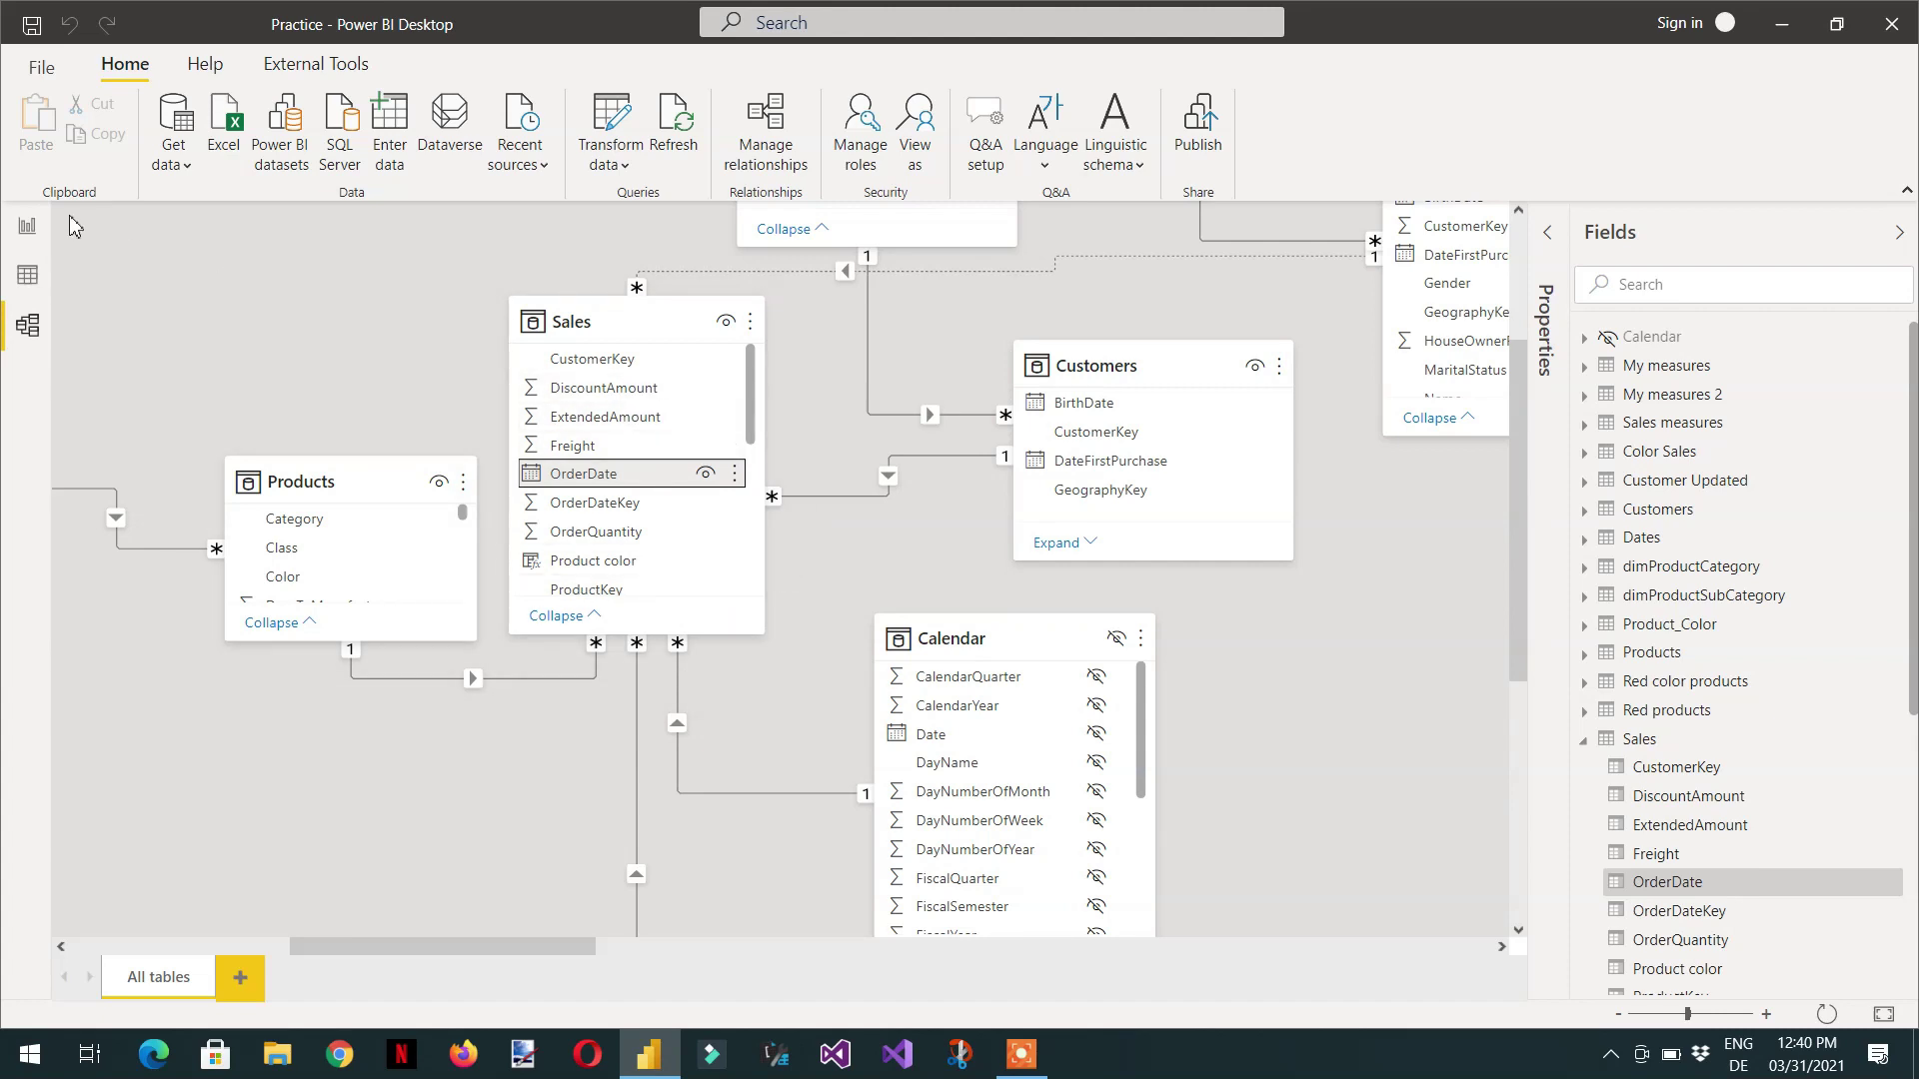
{"action": "left_click", "coordinate": [27, 228]}
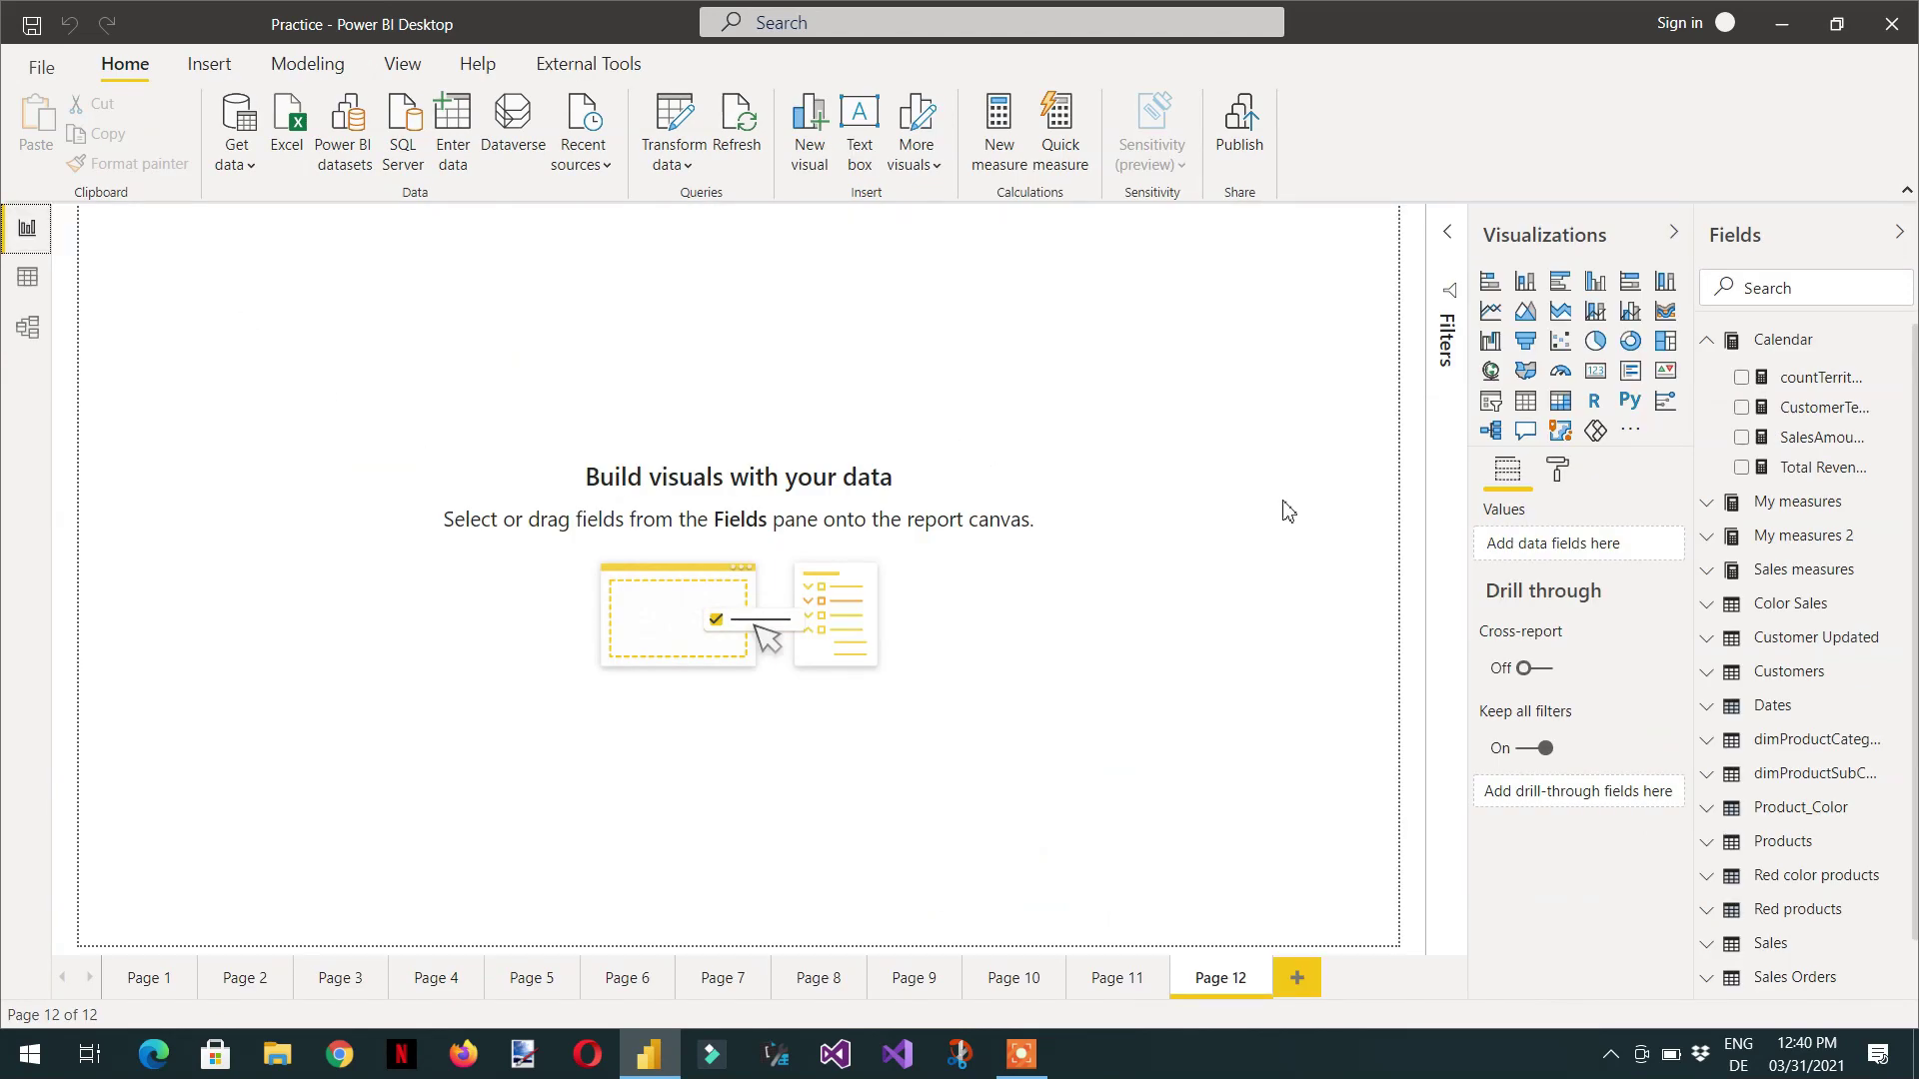
Create the Calendar measure No. Of sales = COUNTROWS(Sales) and chart its total of about 60K.
{"action": "left_click", "coordinate": [1785, 345]}
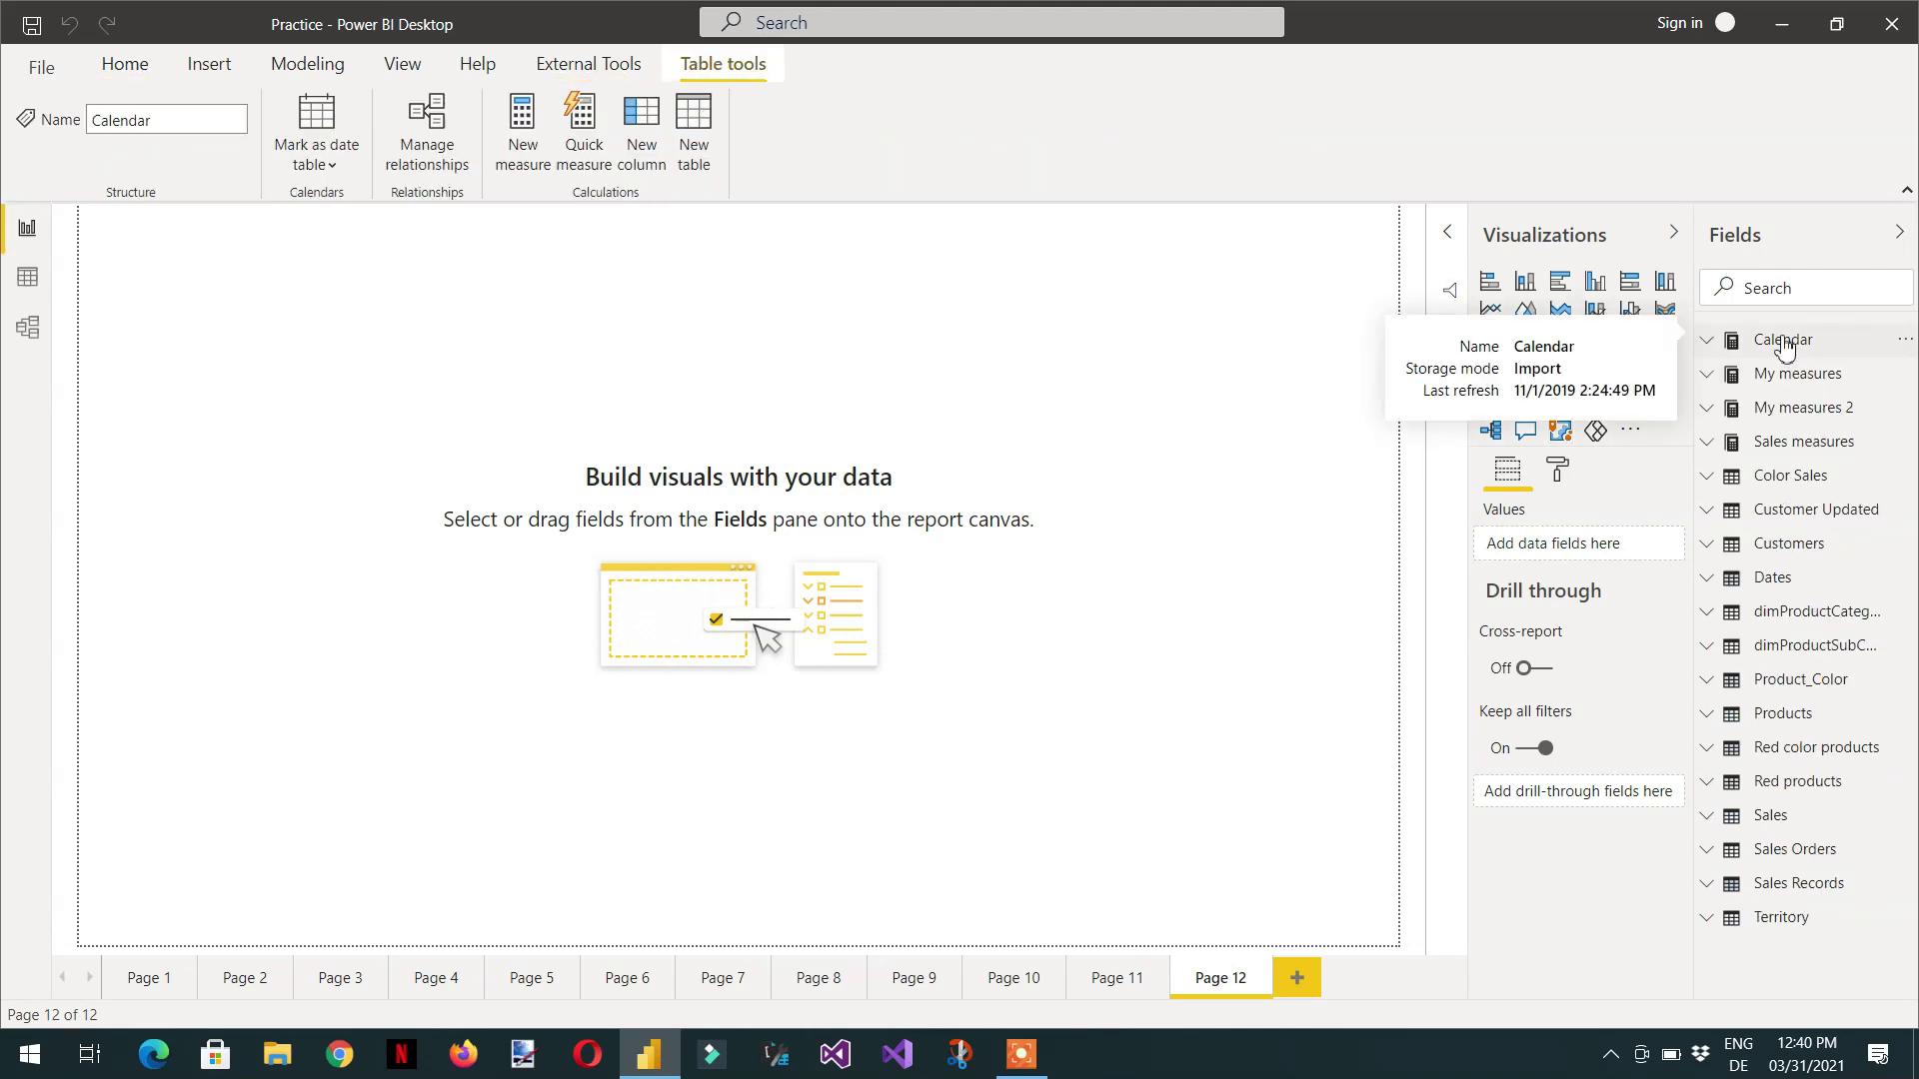
{"action": "left_click", "coordinate": [539, 174]}
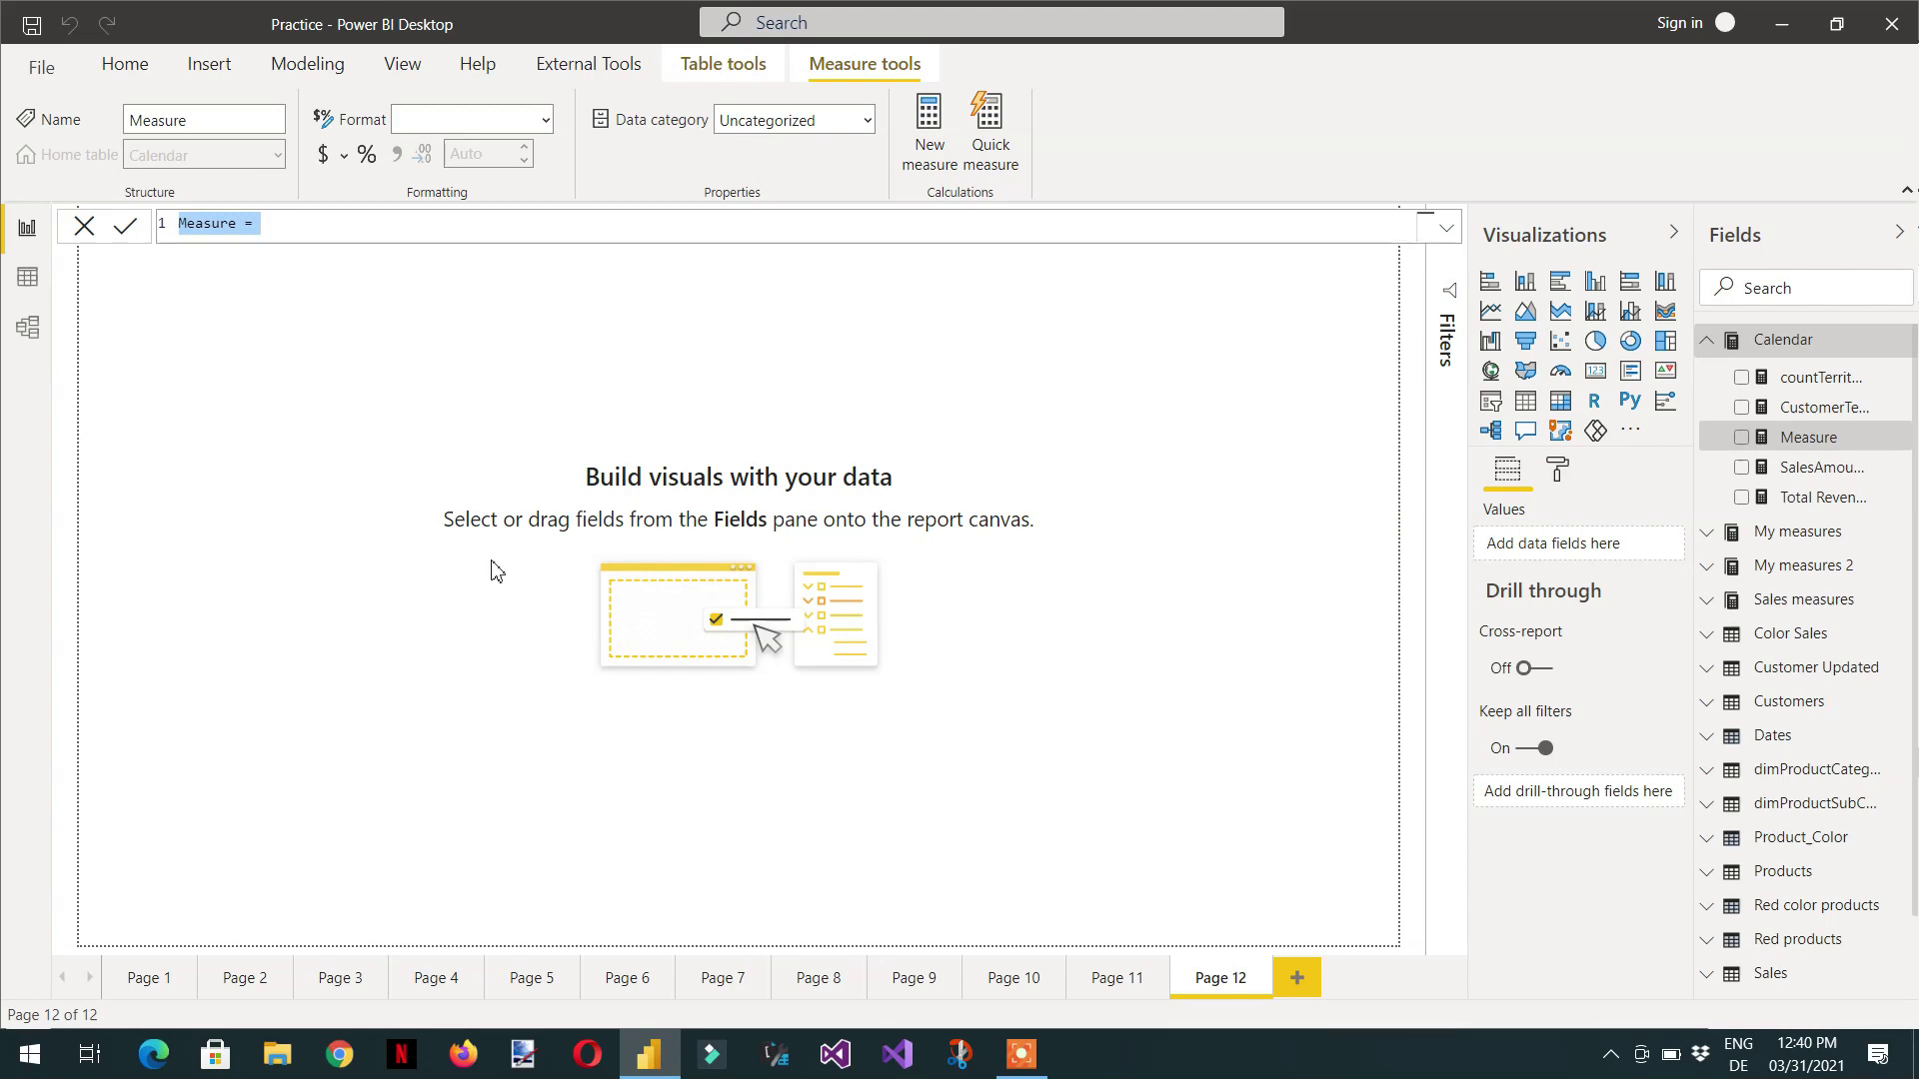
{"action": "type", "text": "No."}
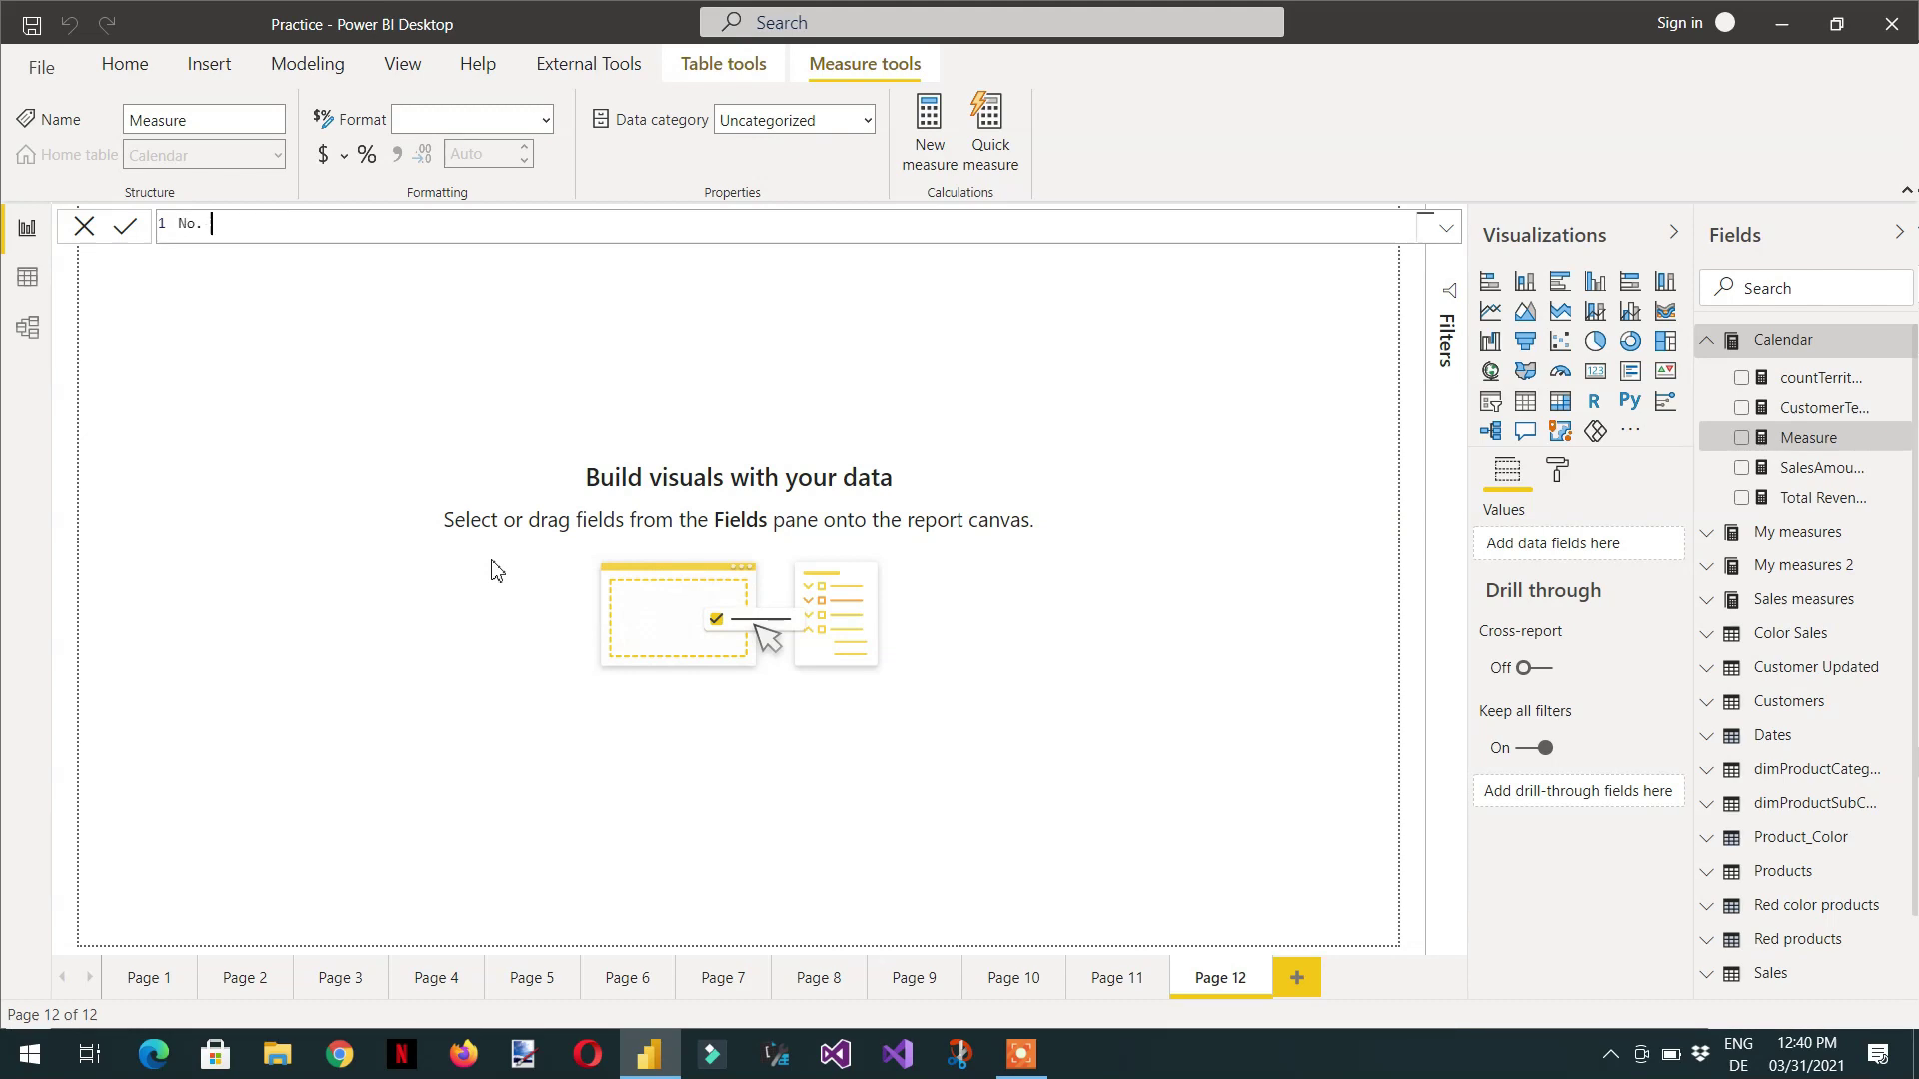
{"action": "type", "text": " Of sales = countr"}
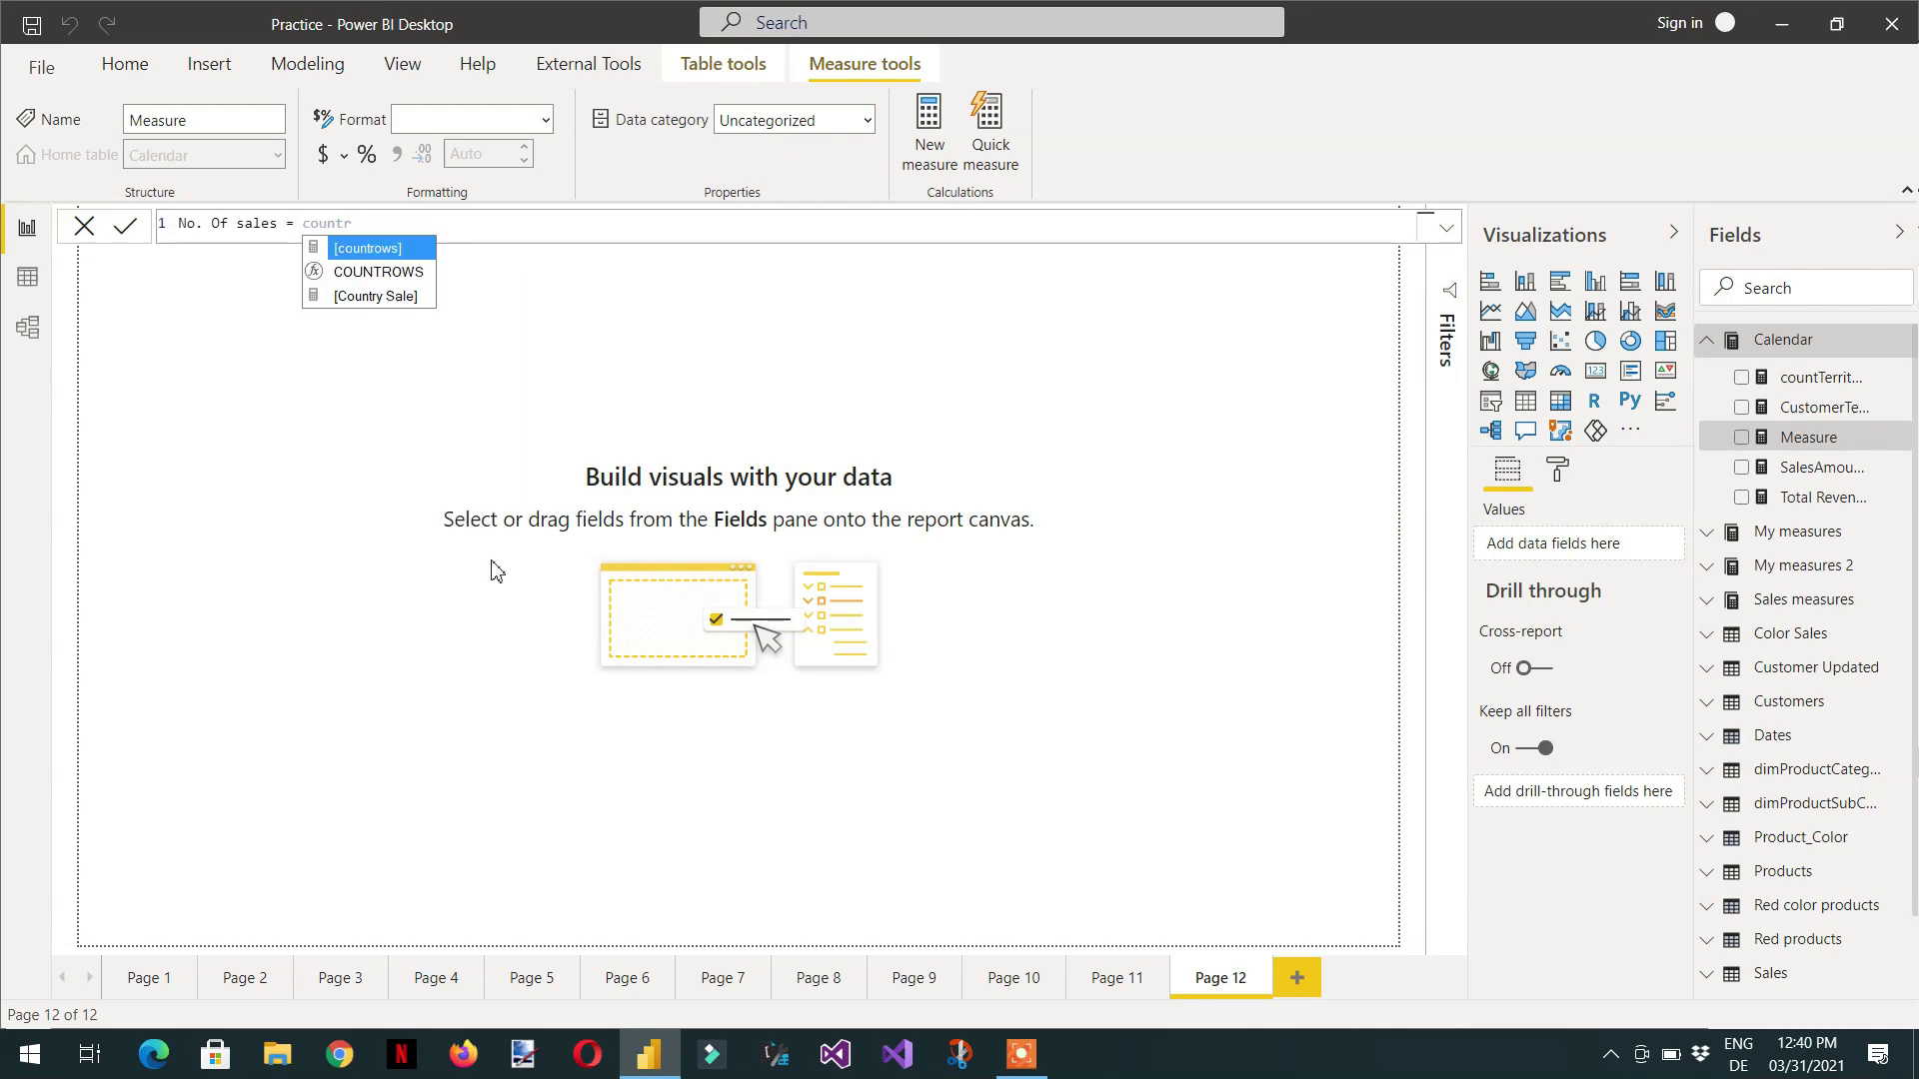
{"action": "key", "text": "Down"}
{"action": "key", "text": "Tab"}
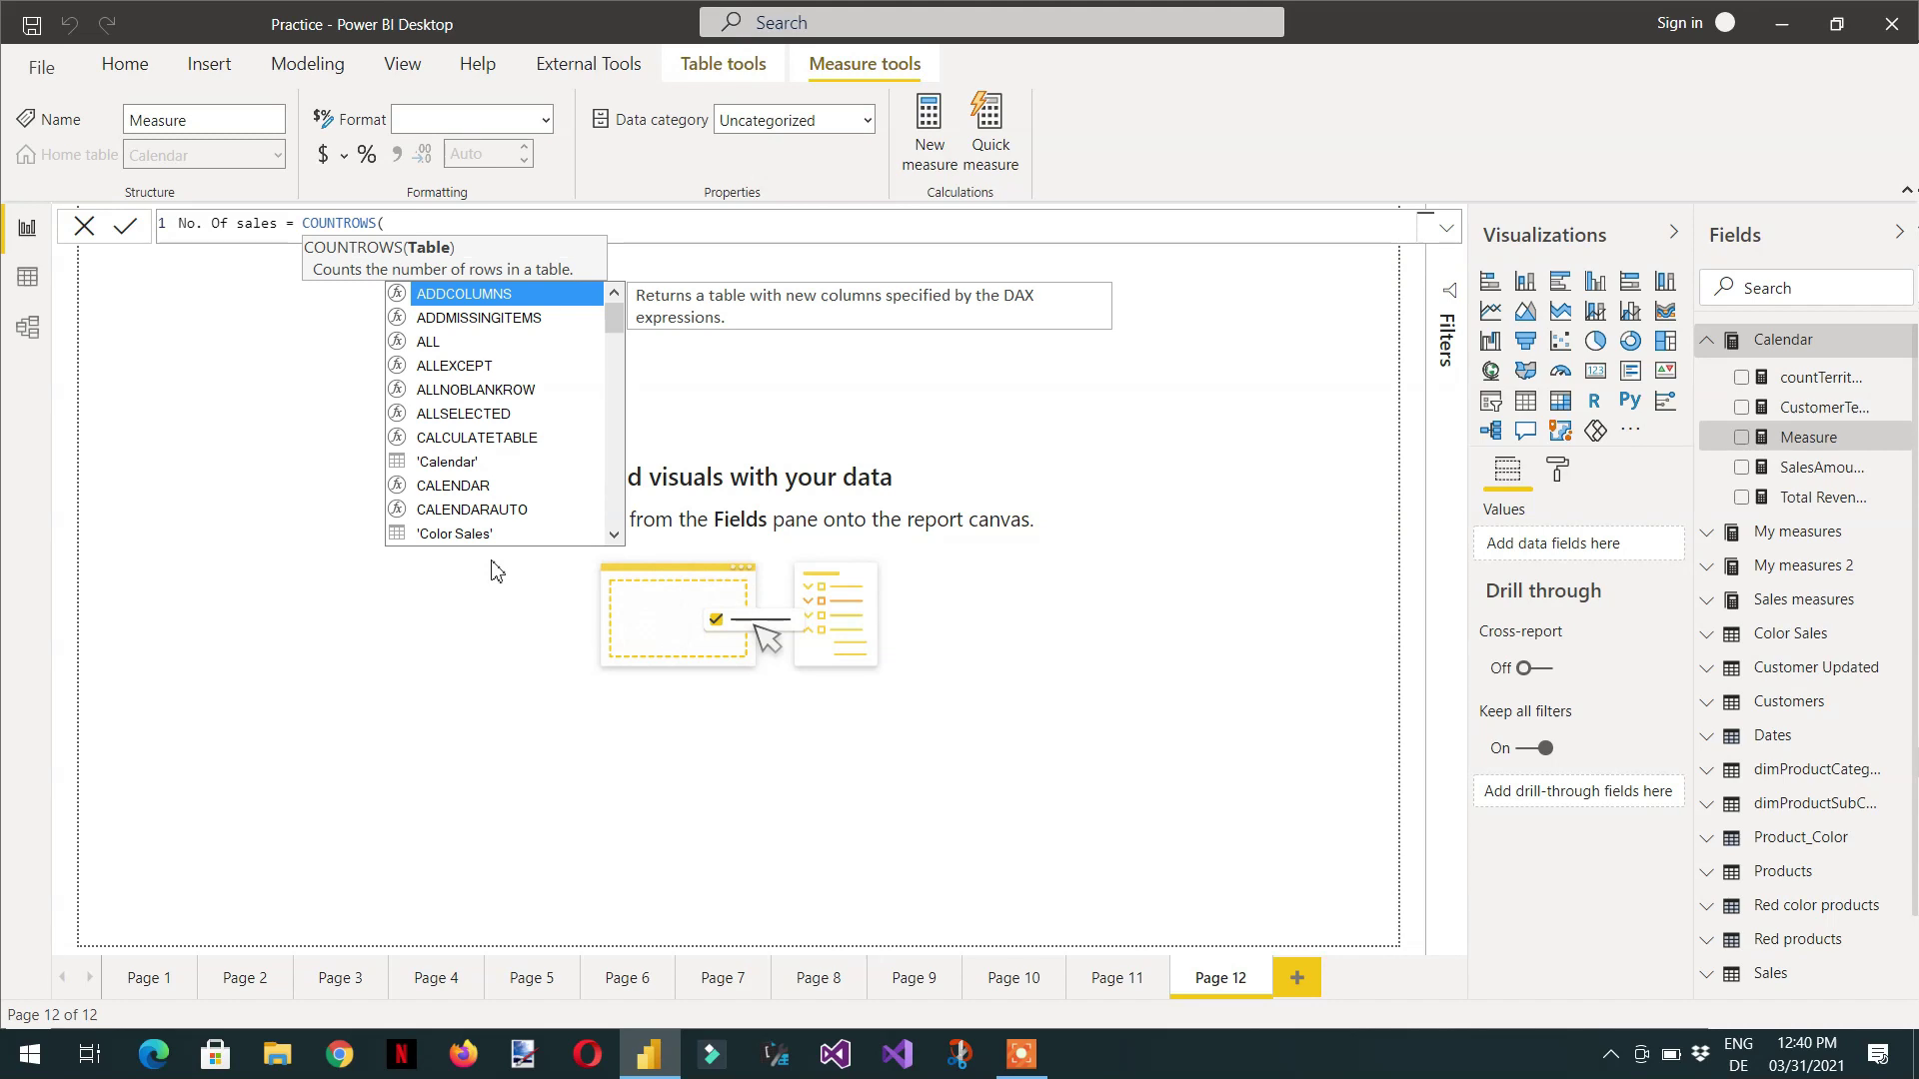
{"action": "type", "text": "Sales"}
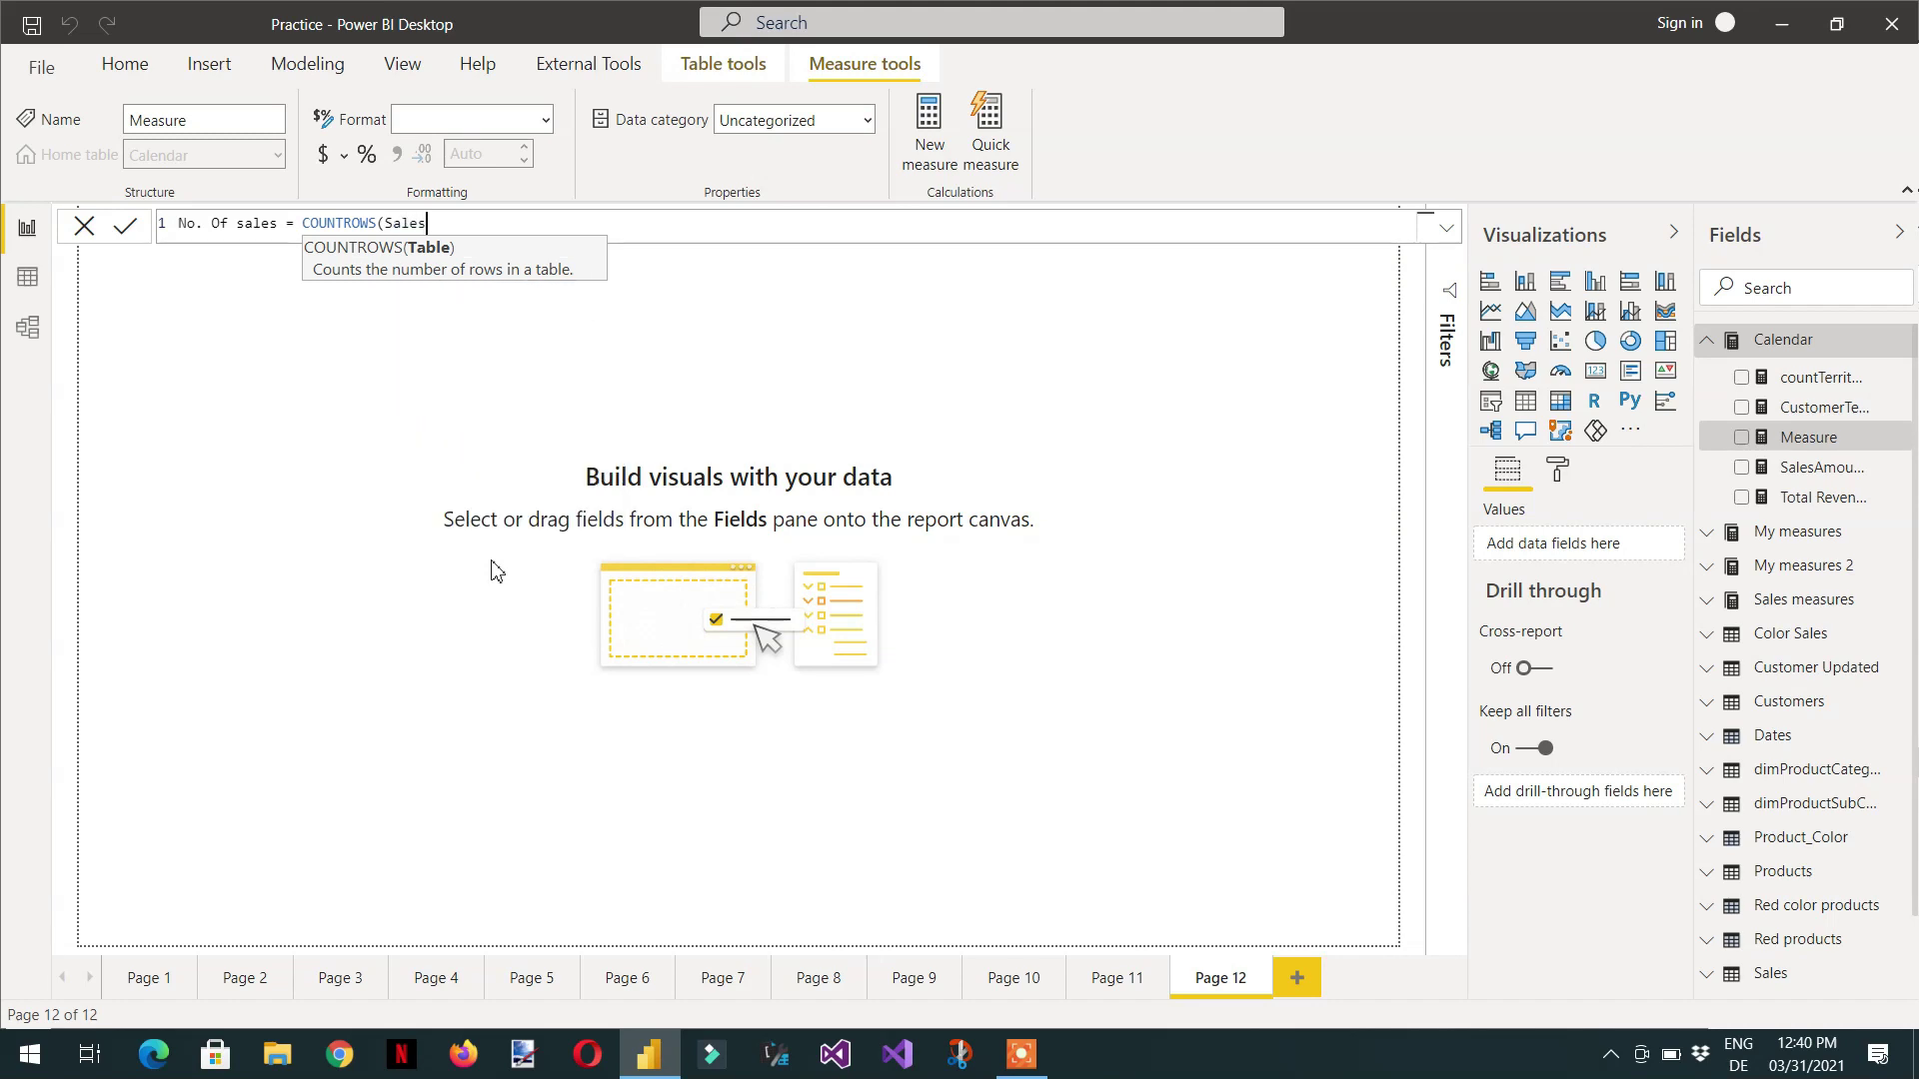
{"action": "type", "text": ")"}
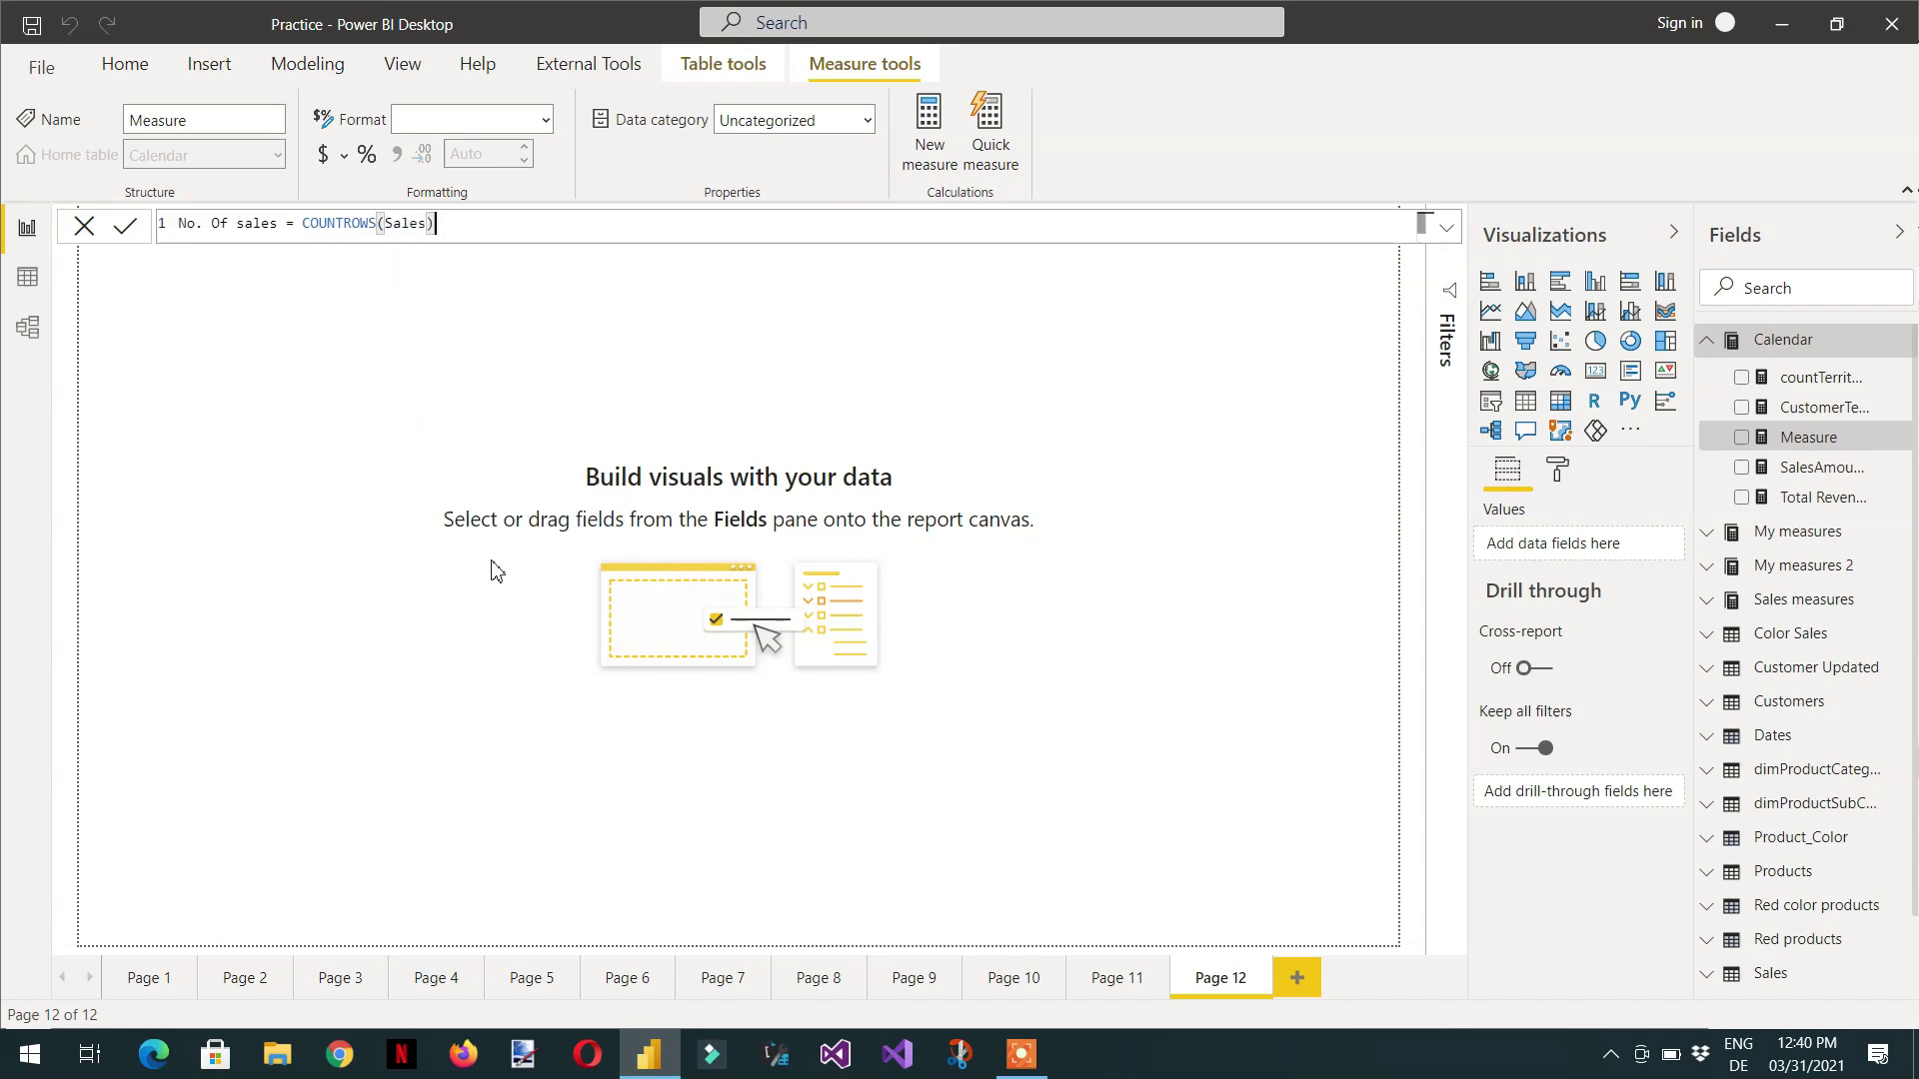
{"action": "key", "text": "Return"}
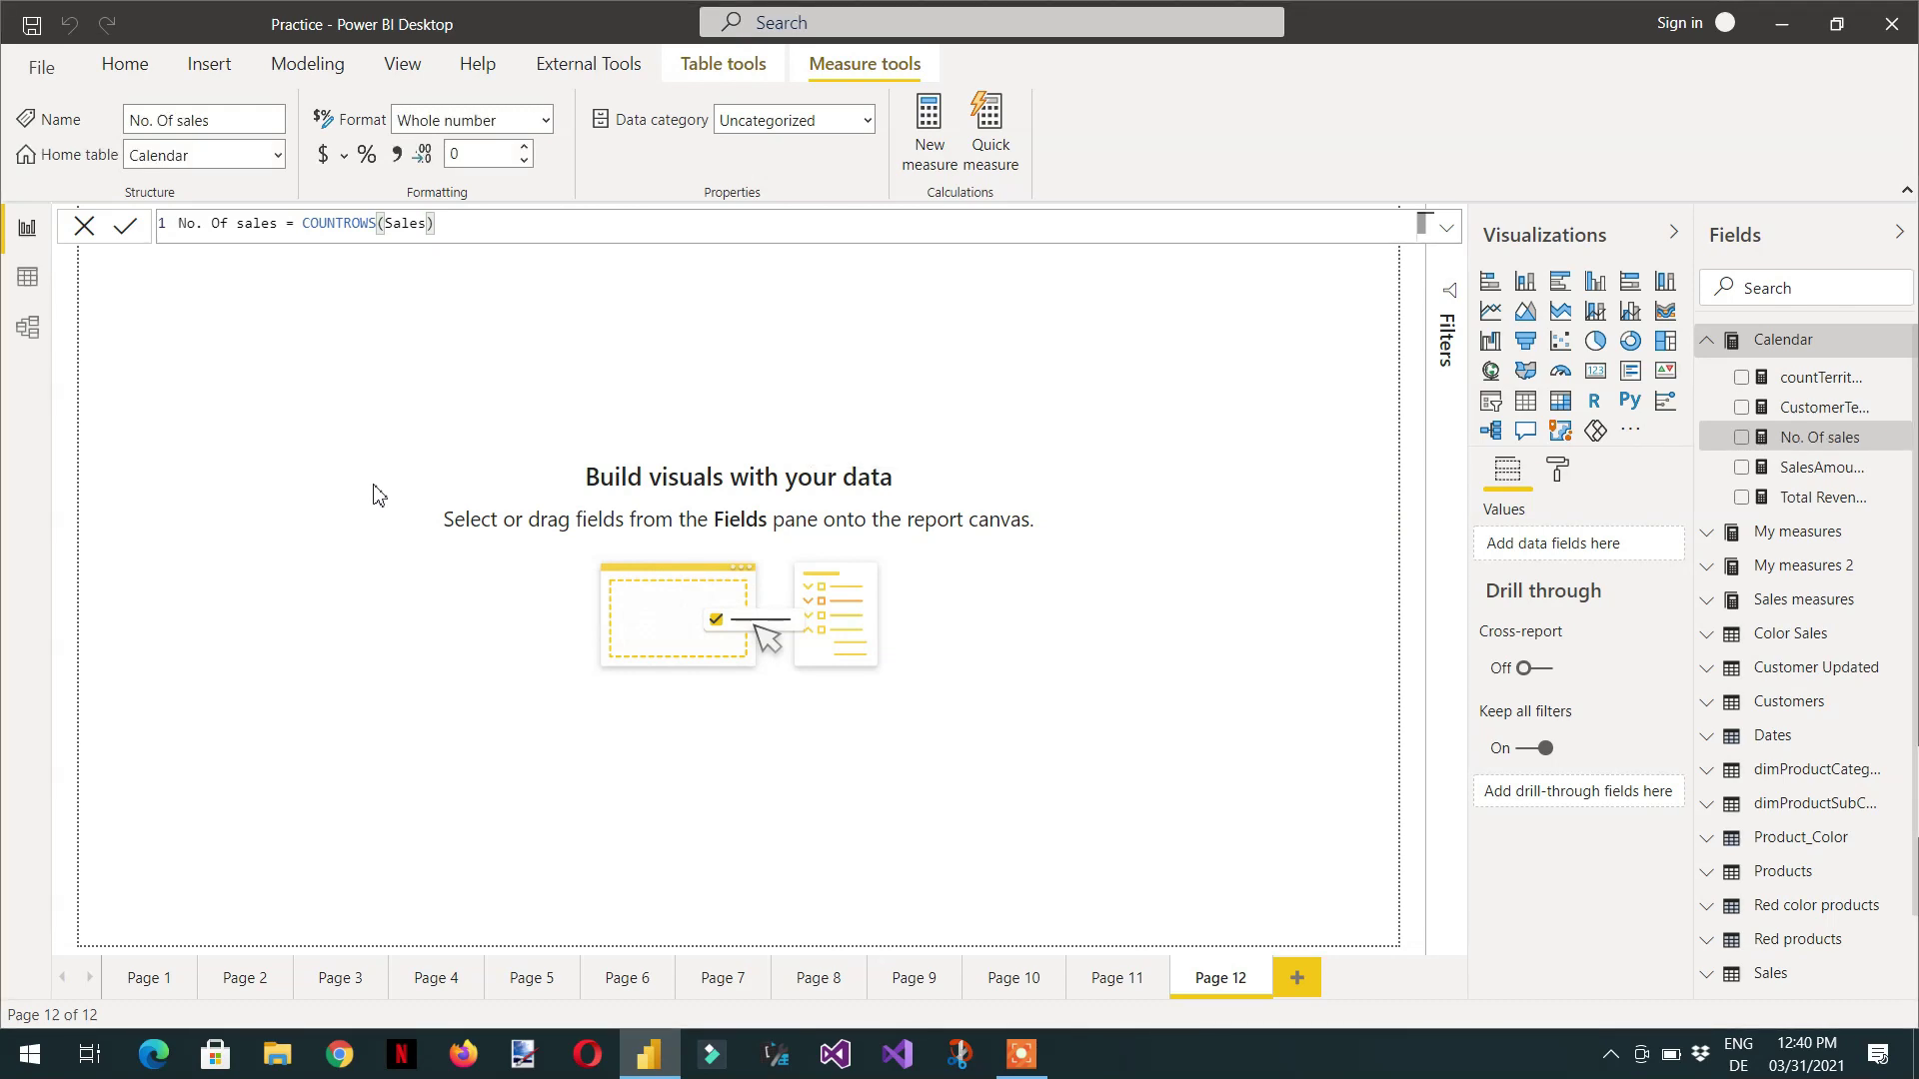
{"action": "left_click", "coordinate": [1741, 441]}
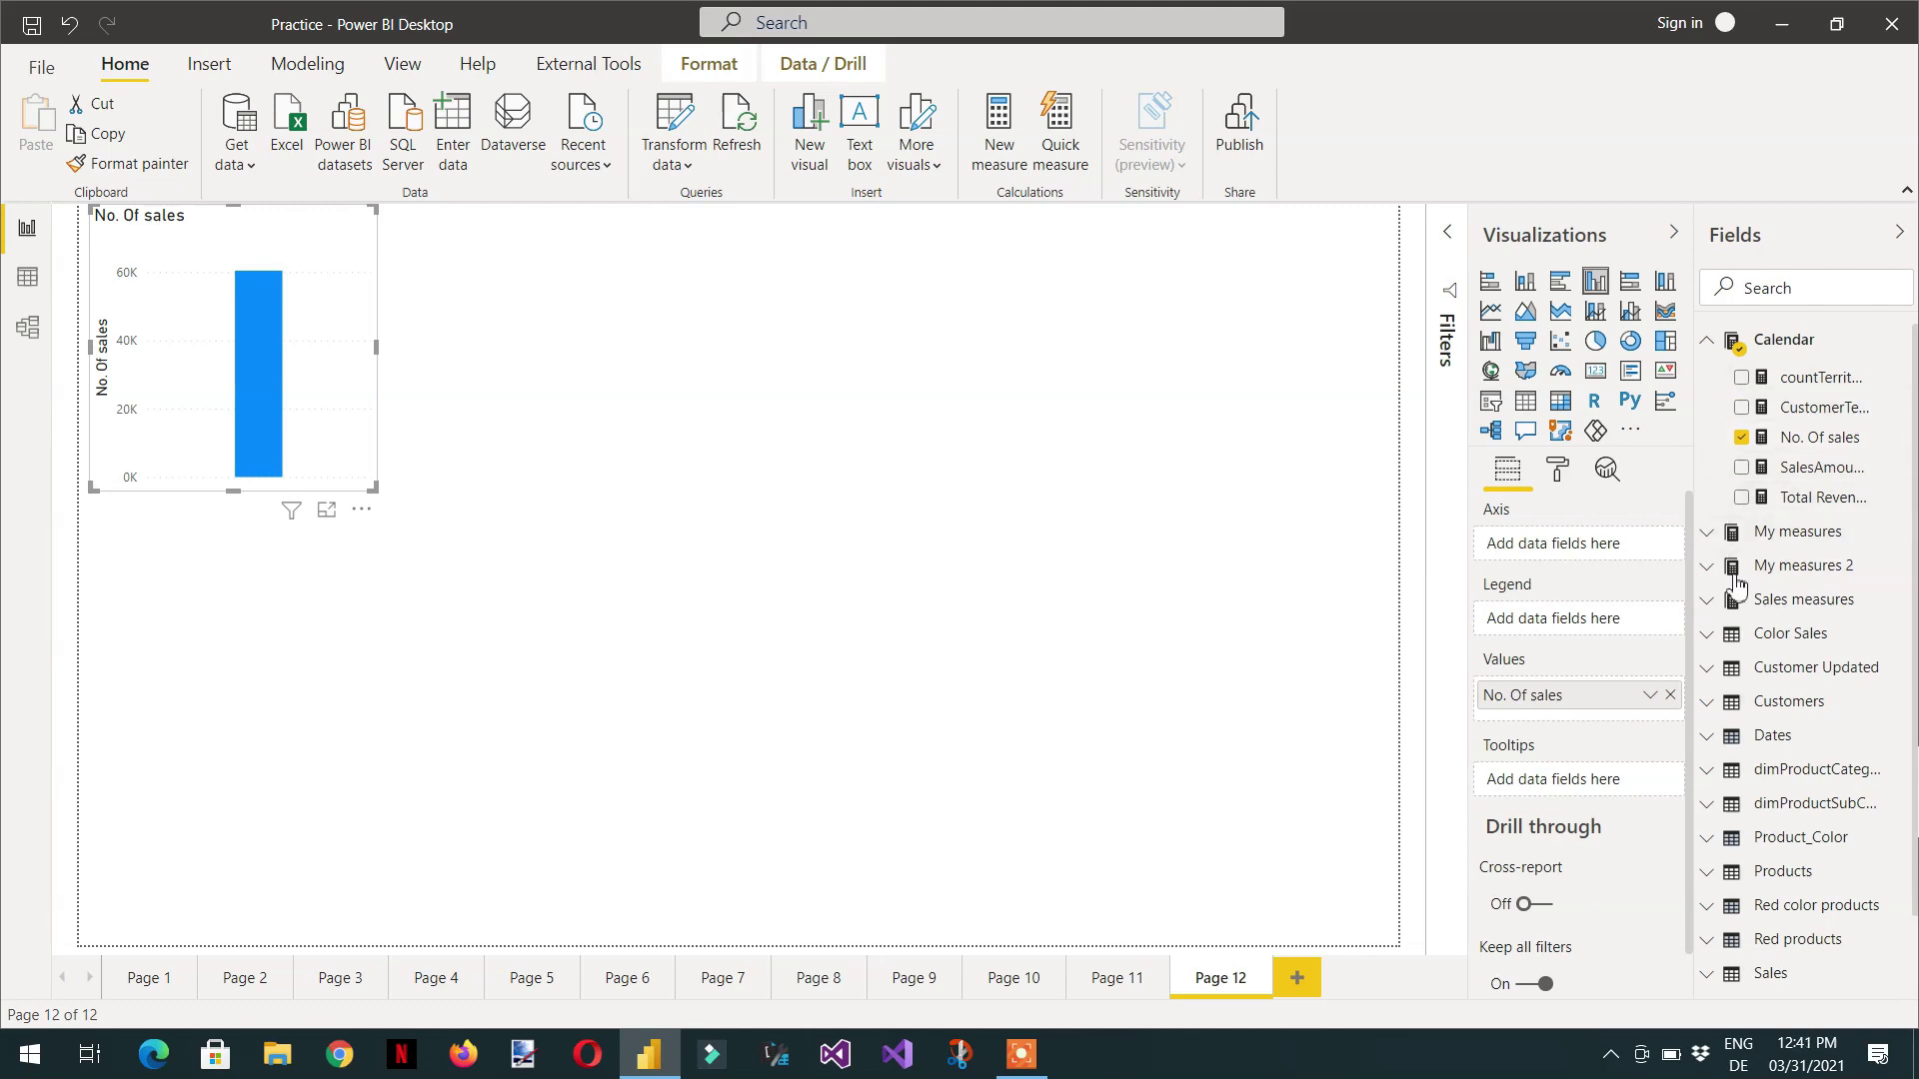
Put plain Date, not the date hierarchy, on the axis and turn the chart into a table.
{"action": "left_click", "coordinate": [1715, 344]}
{"action": "left_click", "coordinate": [1717, 345]}
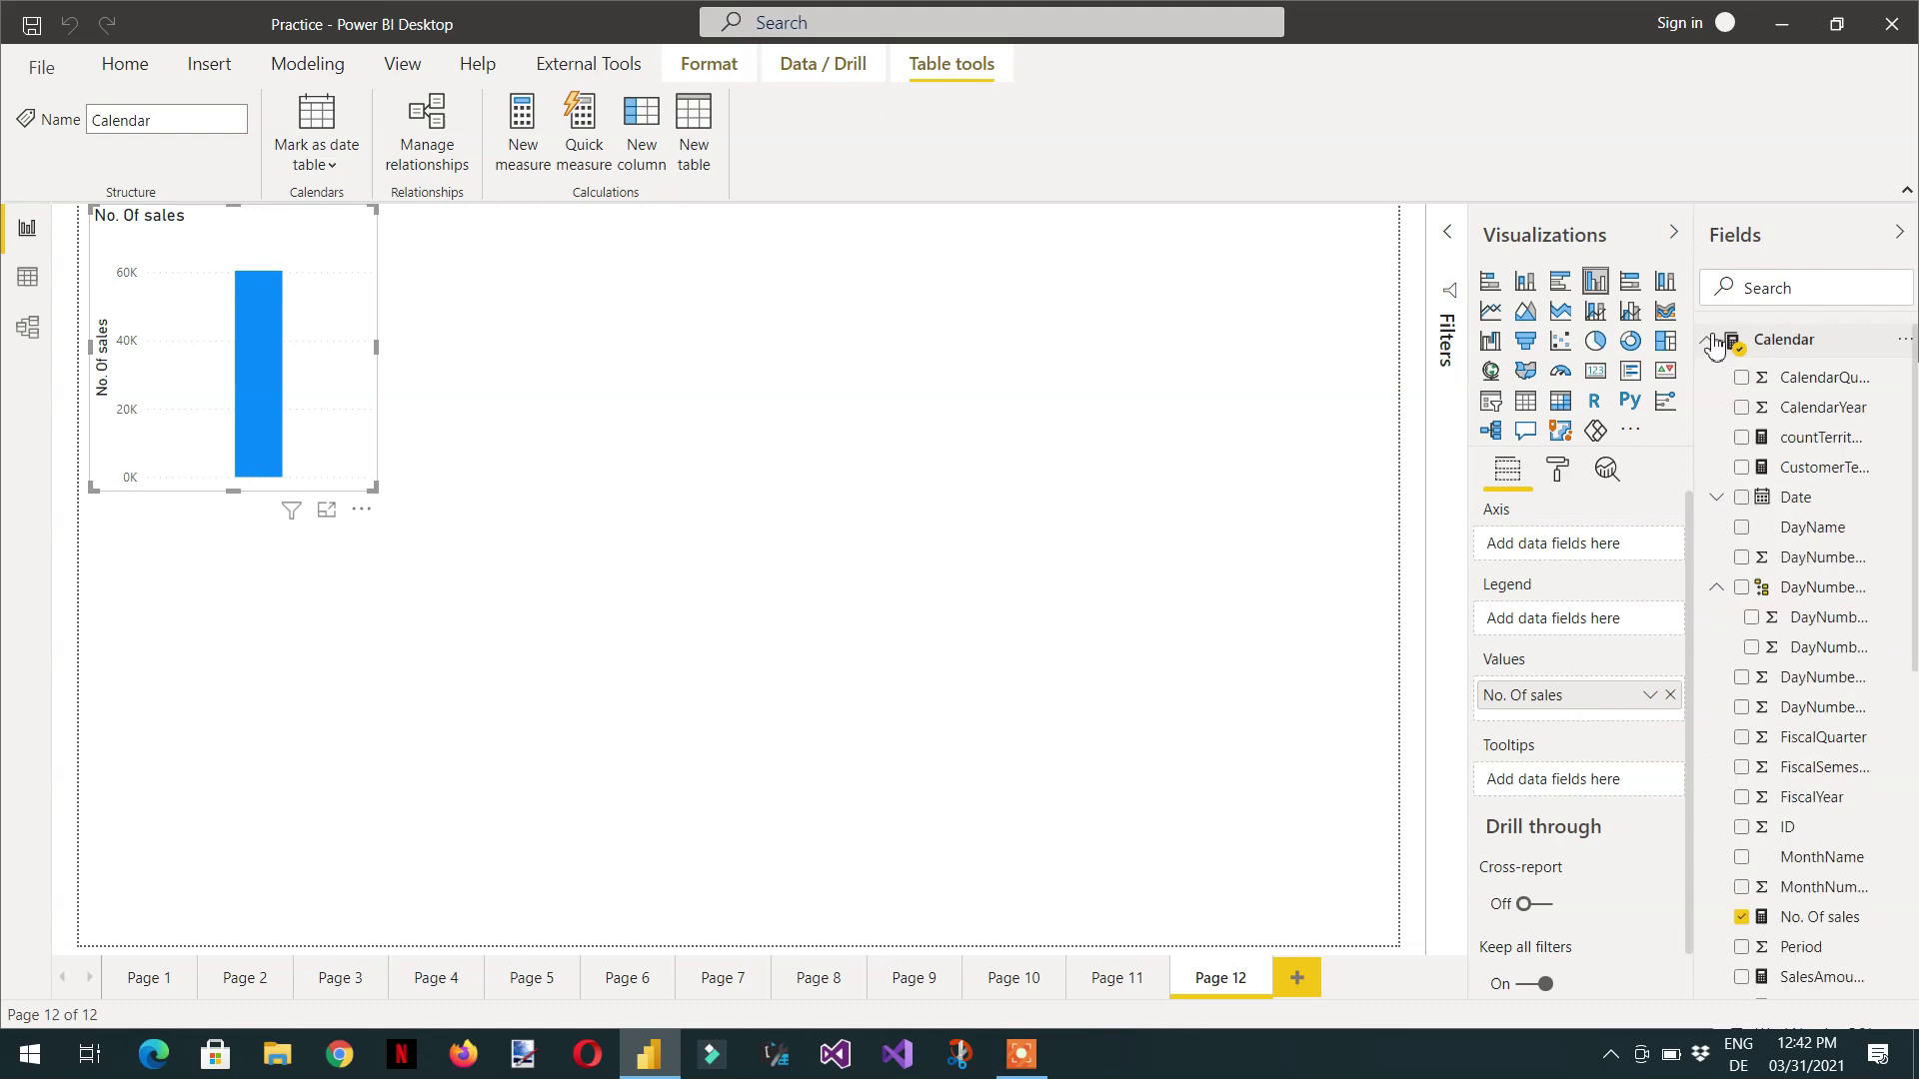
{"action": "left_click", "coordinate": [1742, 504]}
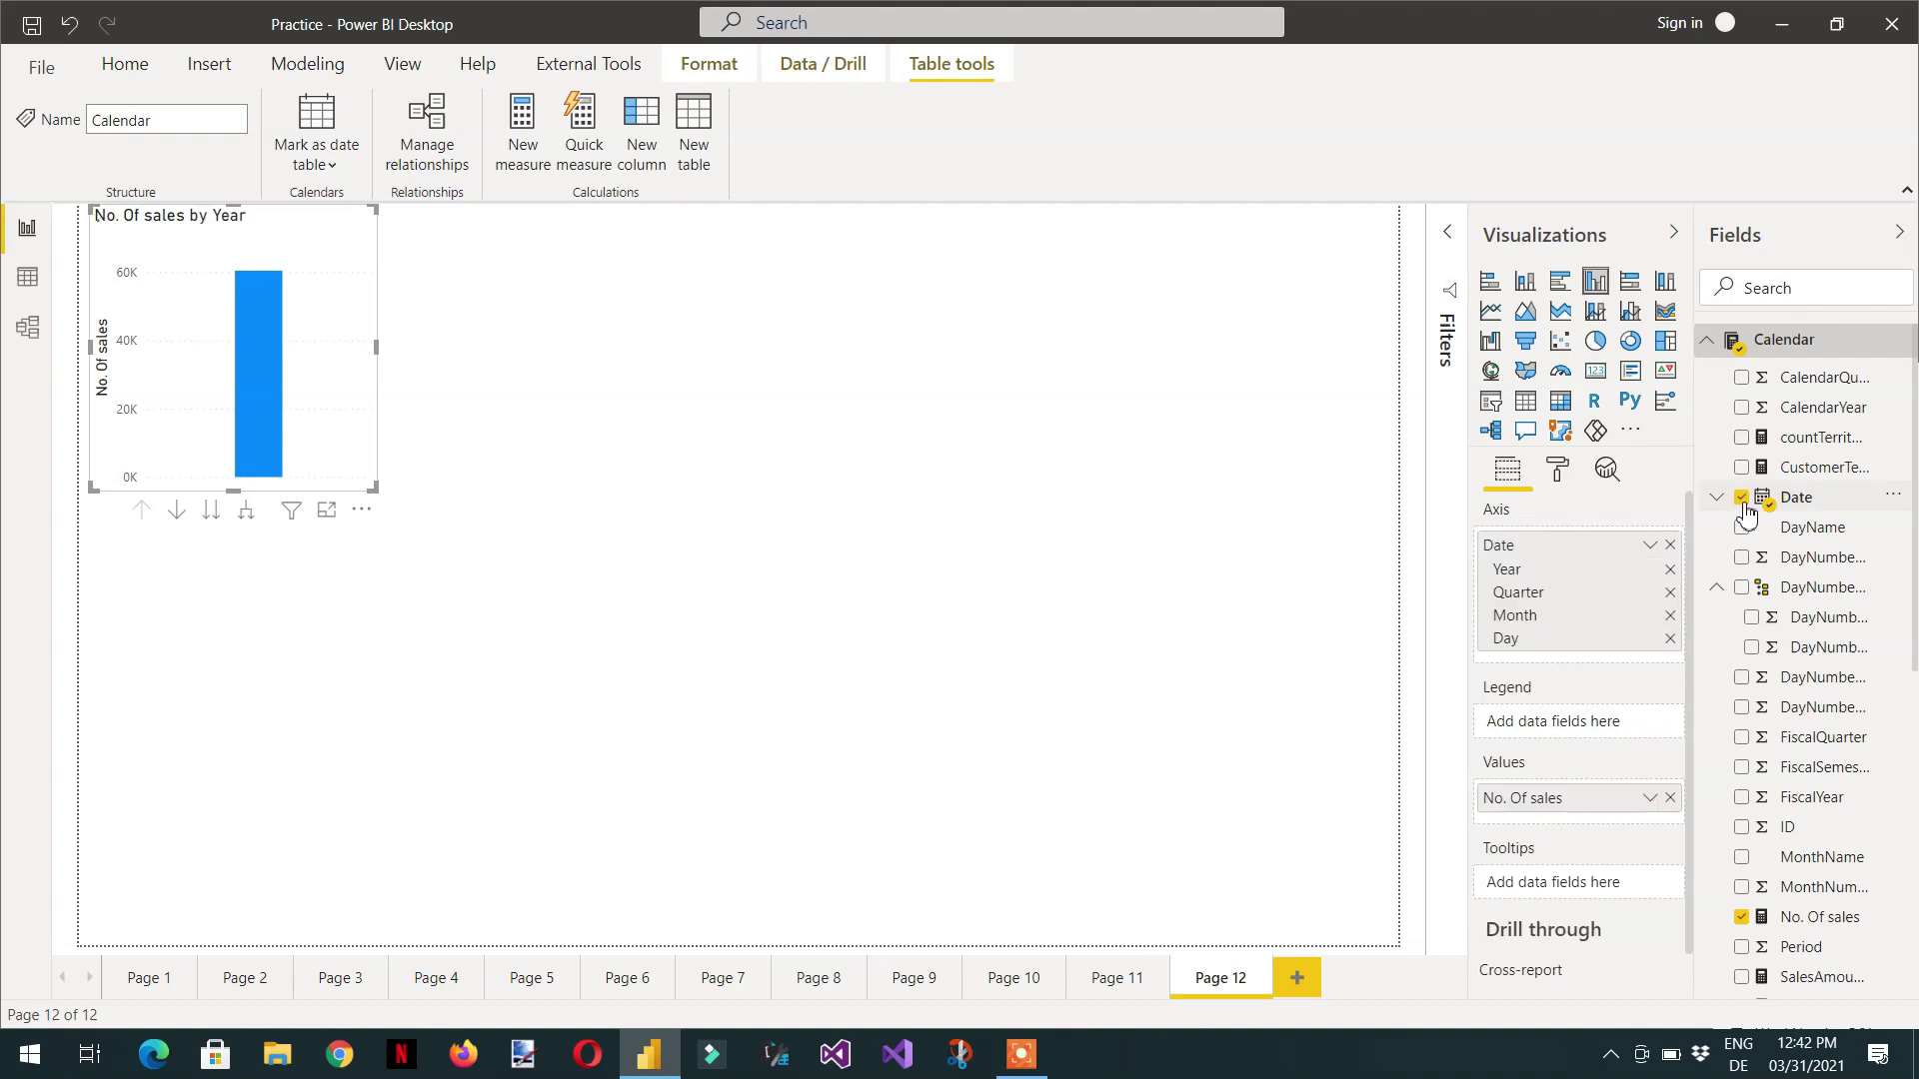
{"action": "left_click", "coordinate": [1650, 545]}
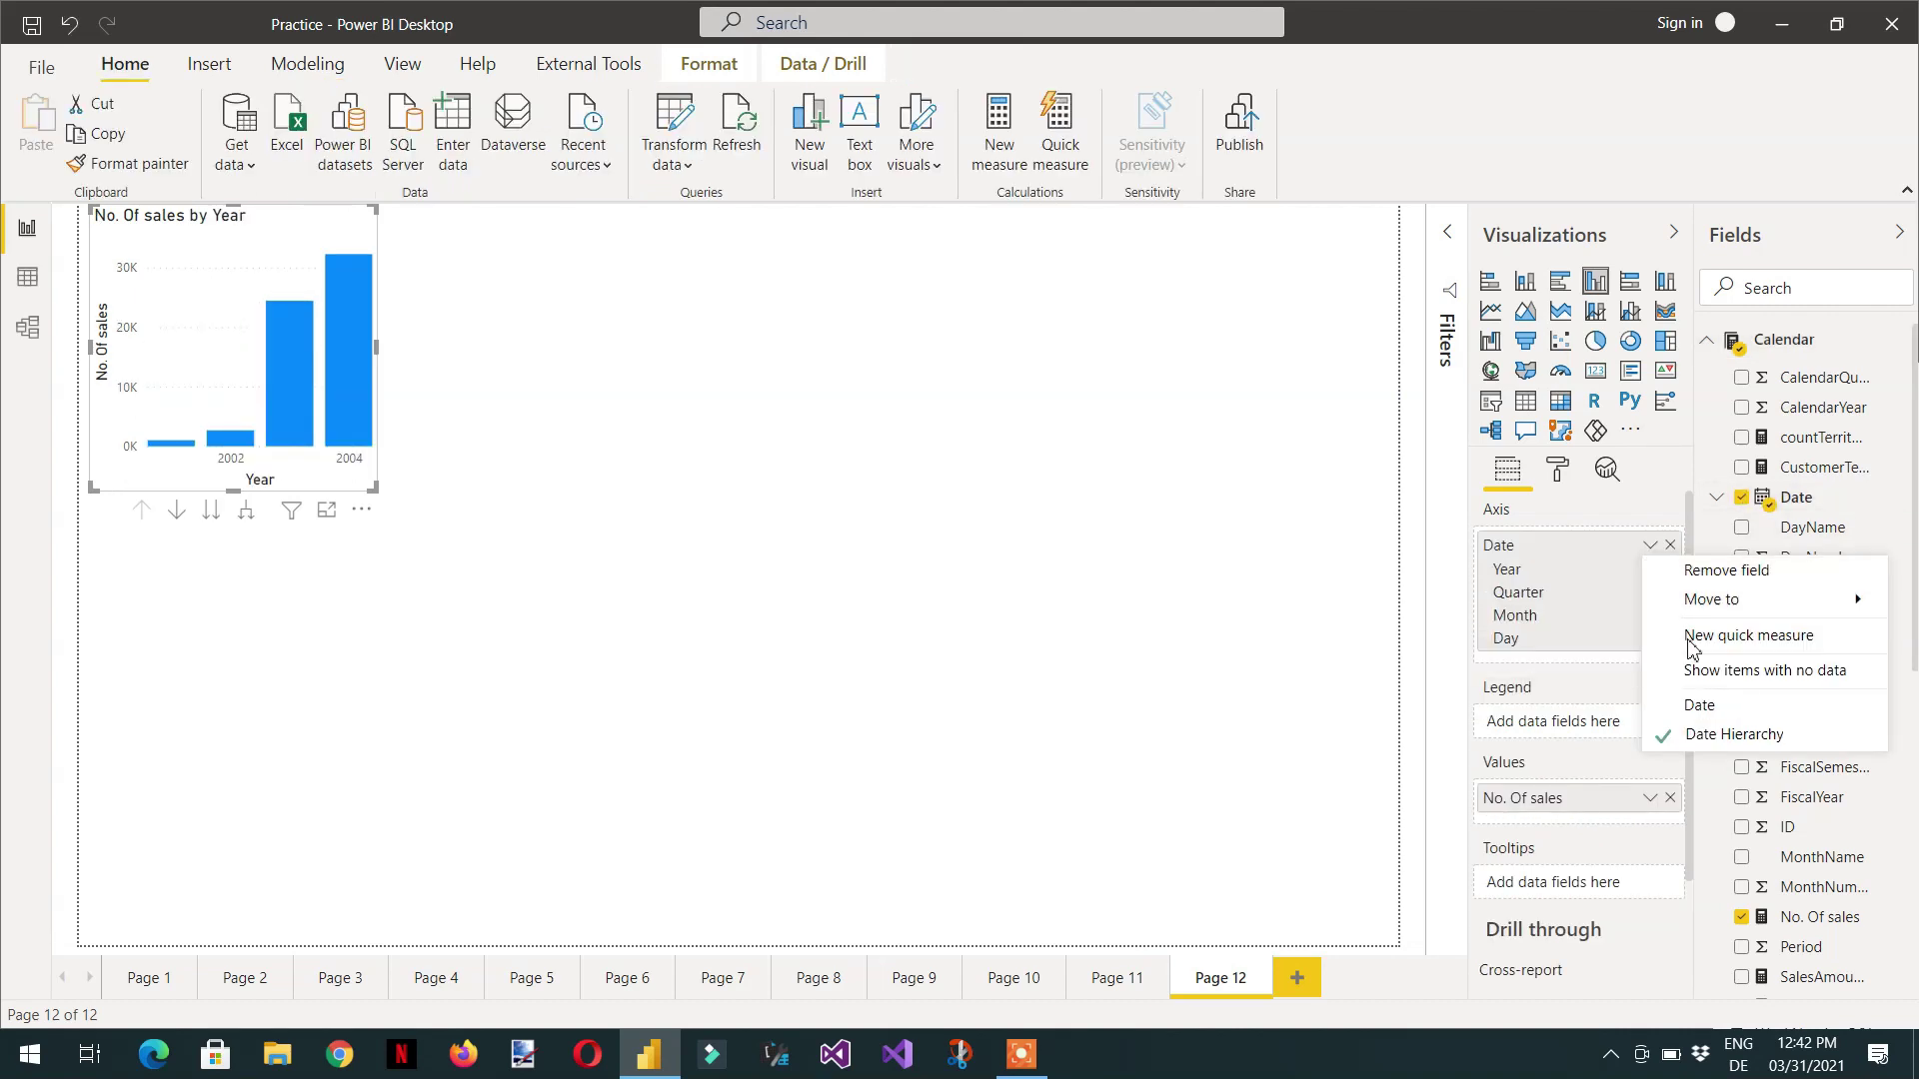
{"action": "left_click", "coordinate": [1721, 707]}
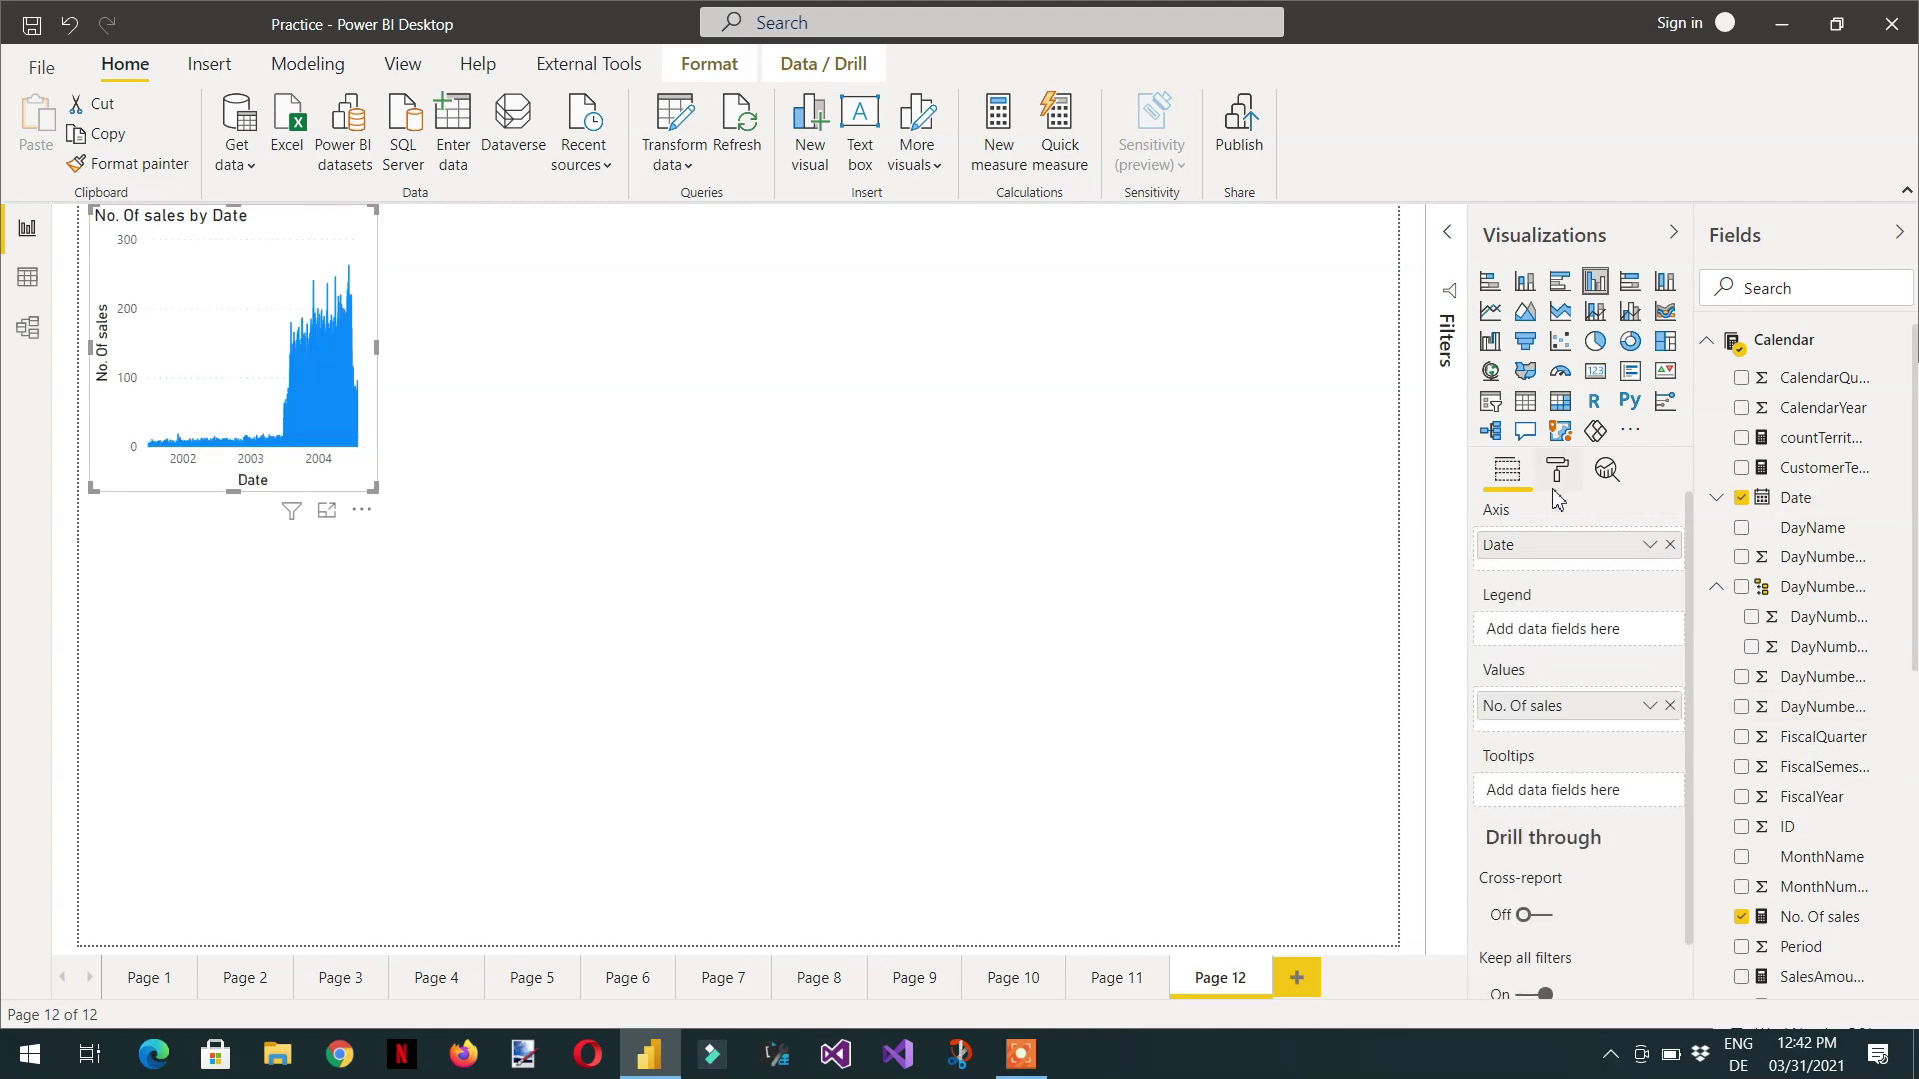
{"action": "left_click", "coordinate": [1526, 402]}
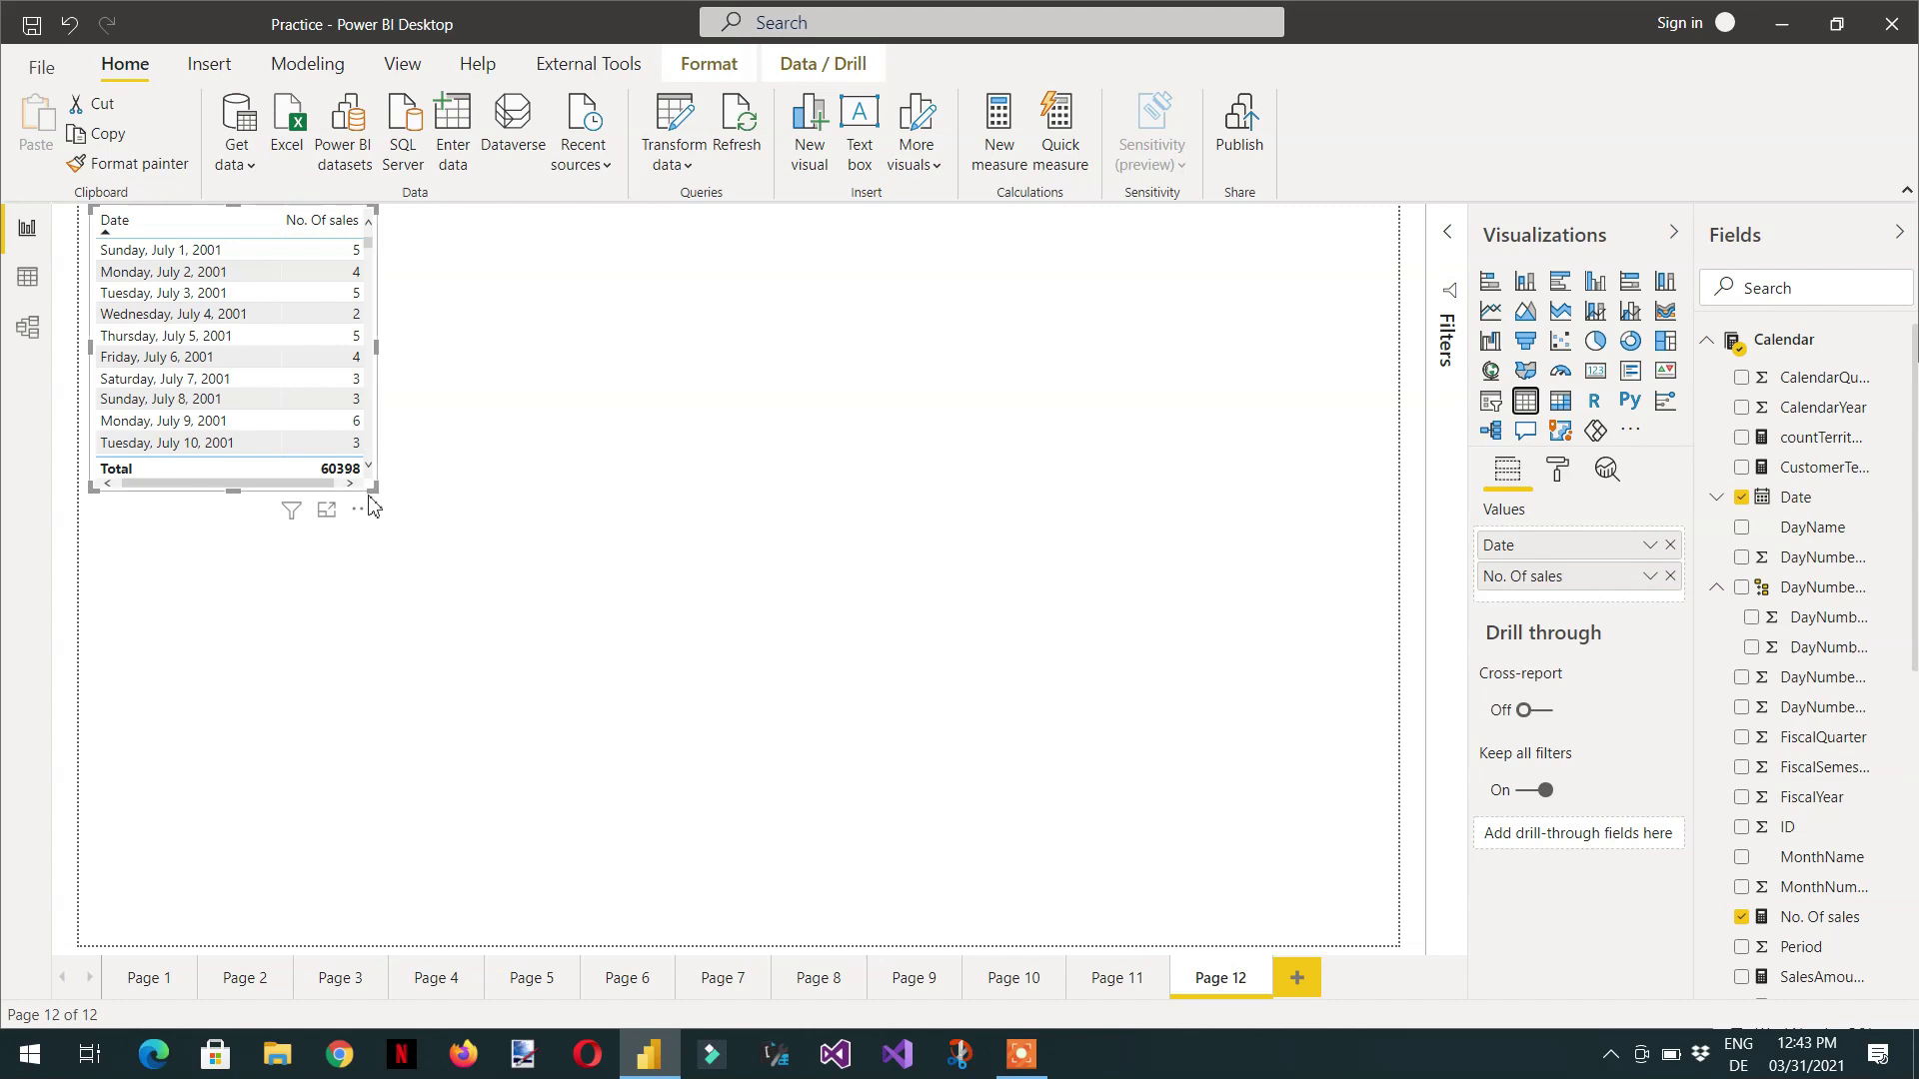
Enlarge and widen the table visual and format dates as m/d/yyyy (3/14/2001 style).
{"action": "left_click_drag", "start_coordinate": [373, 486], "coordinate": [677, 736]}
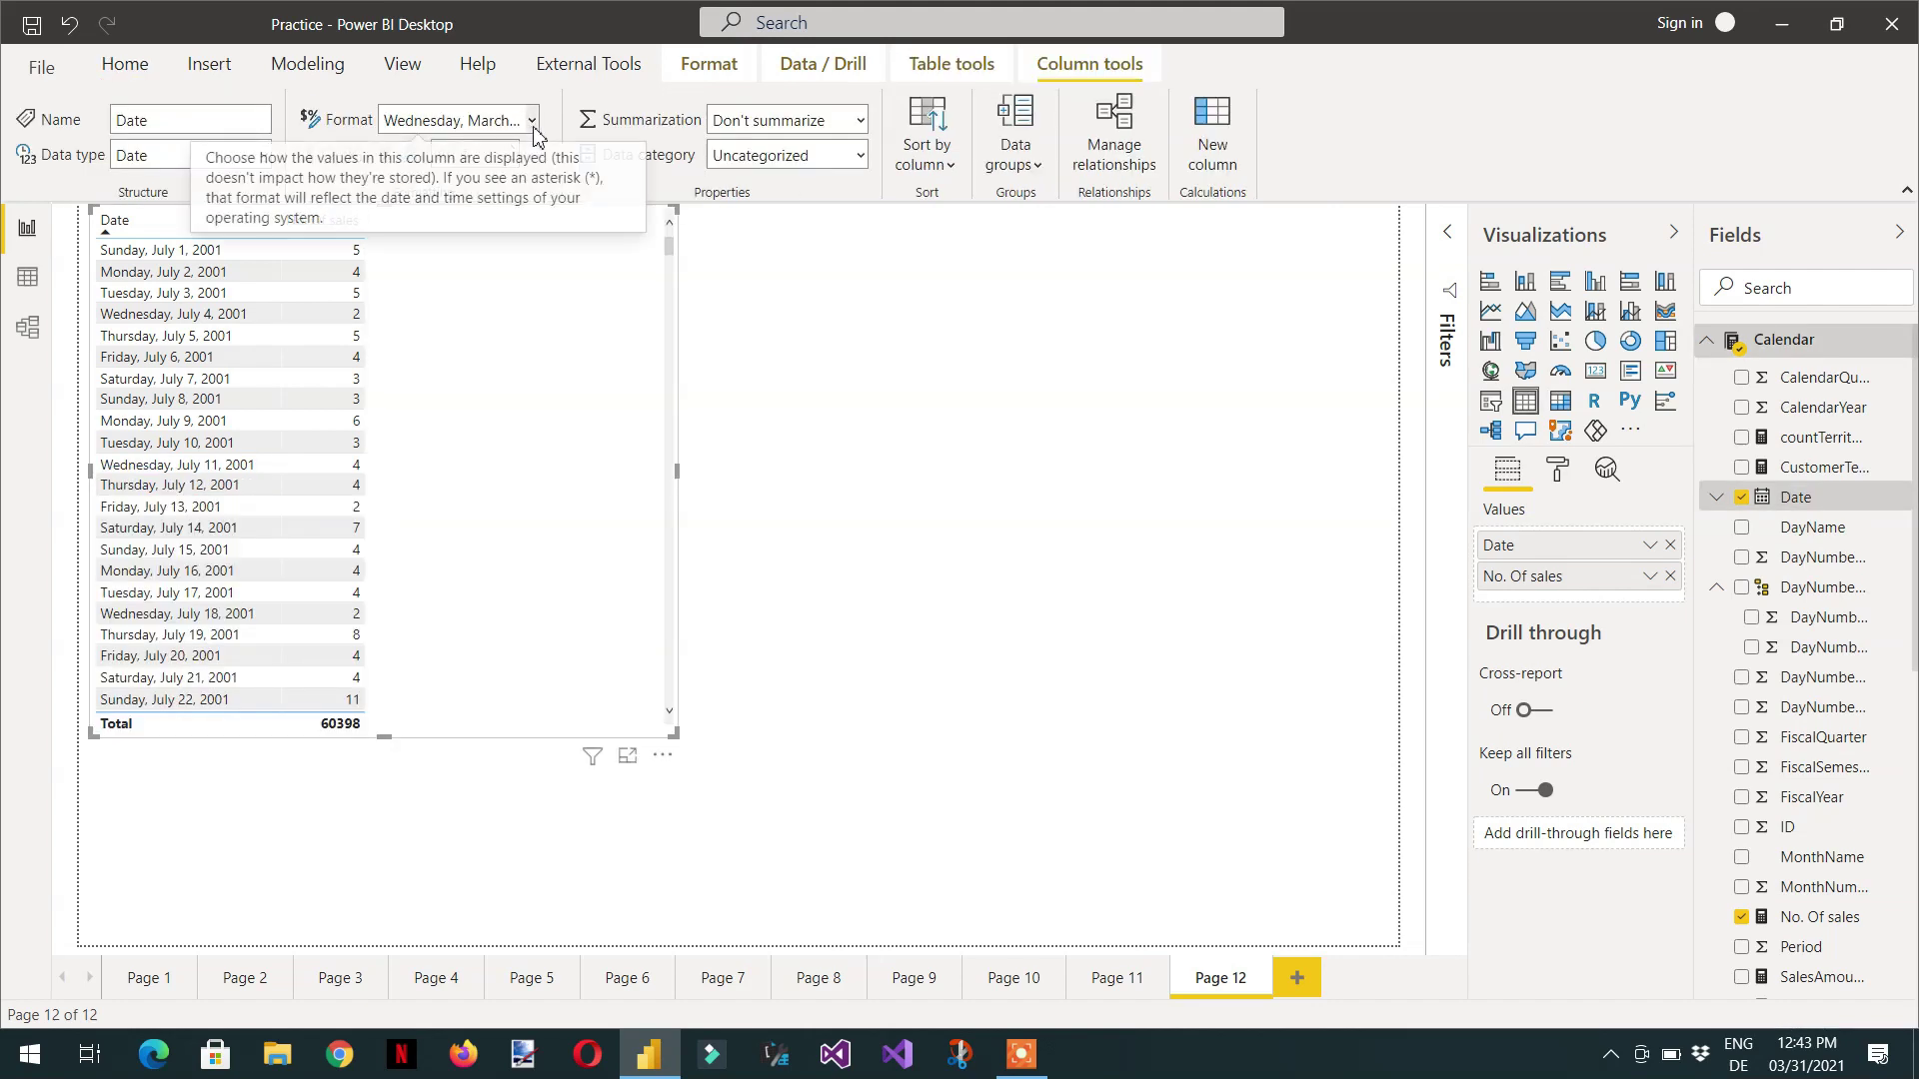
{"action": "left_click", "coordinate": [526, 120]}
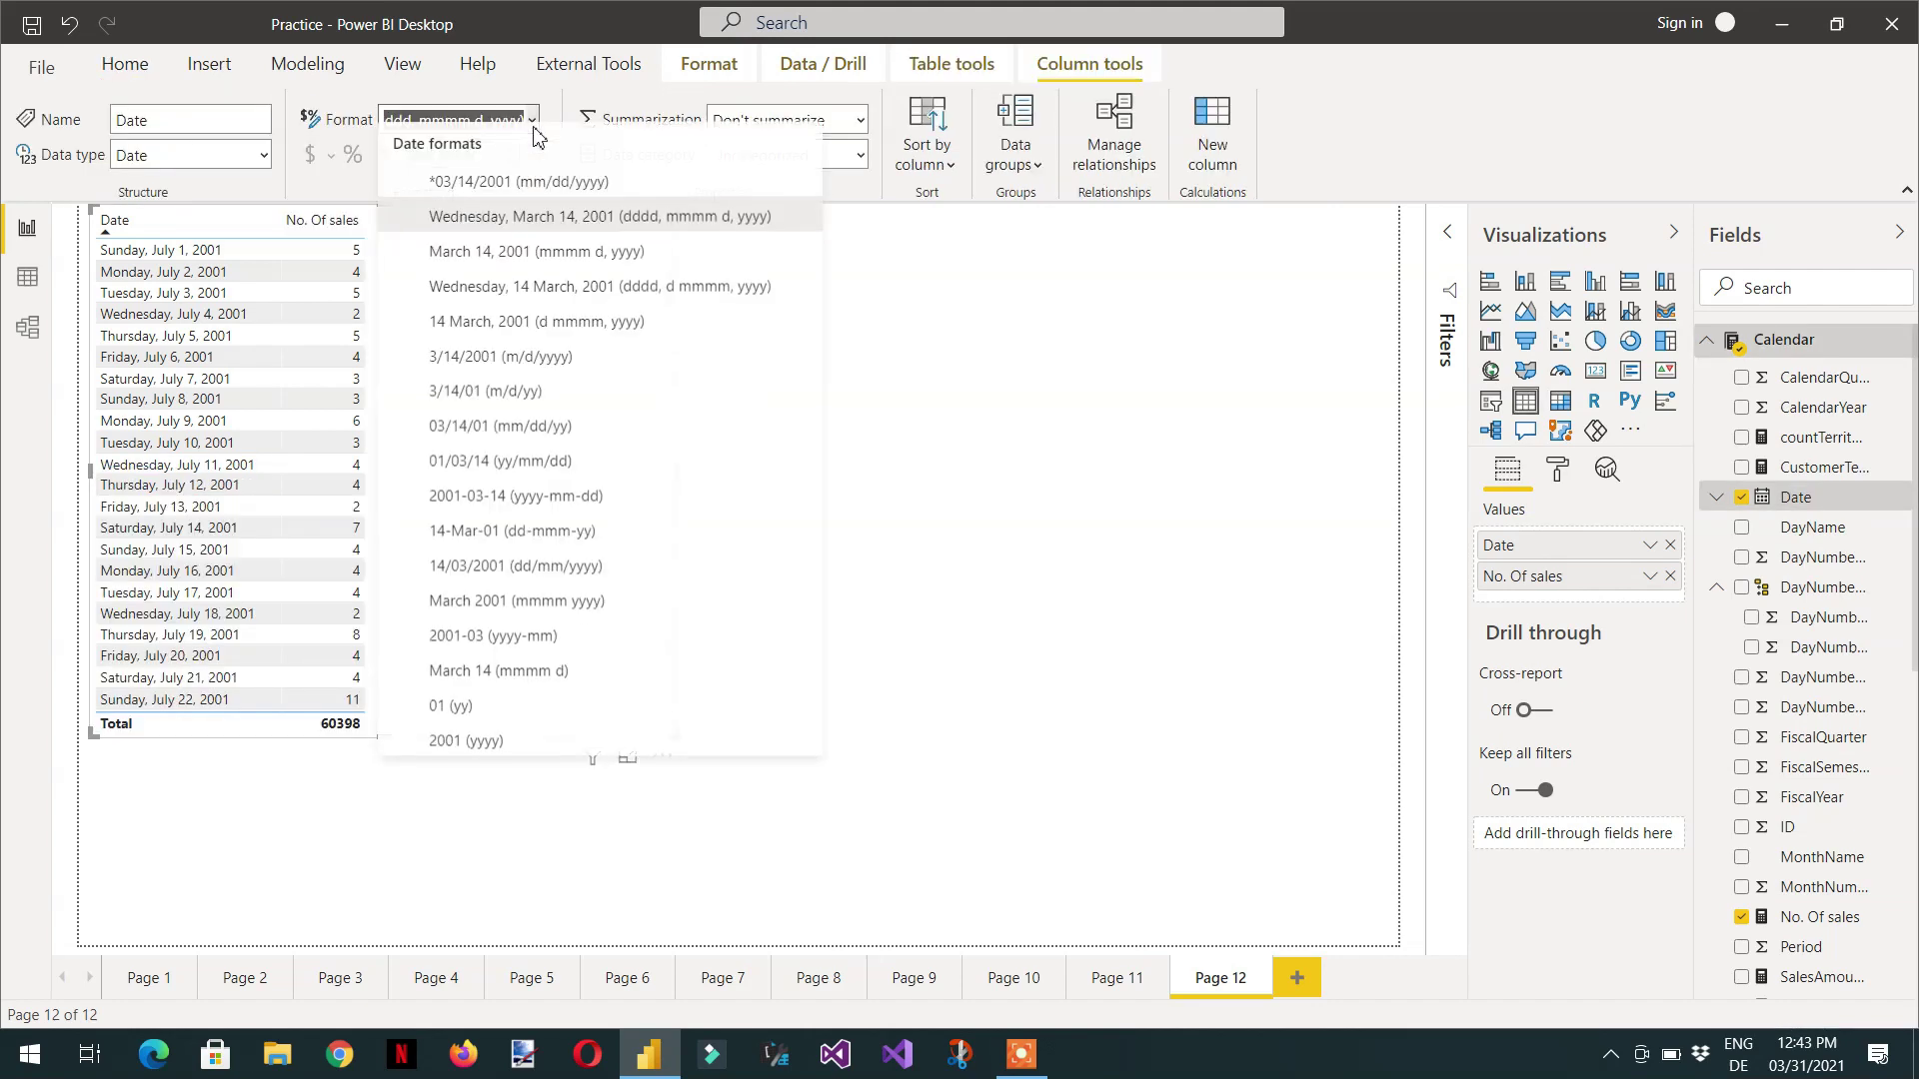
{"action": "left_click", "coordinate": [531, 370]}
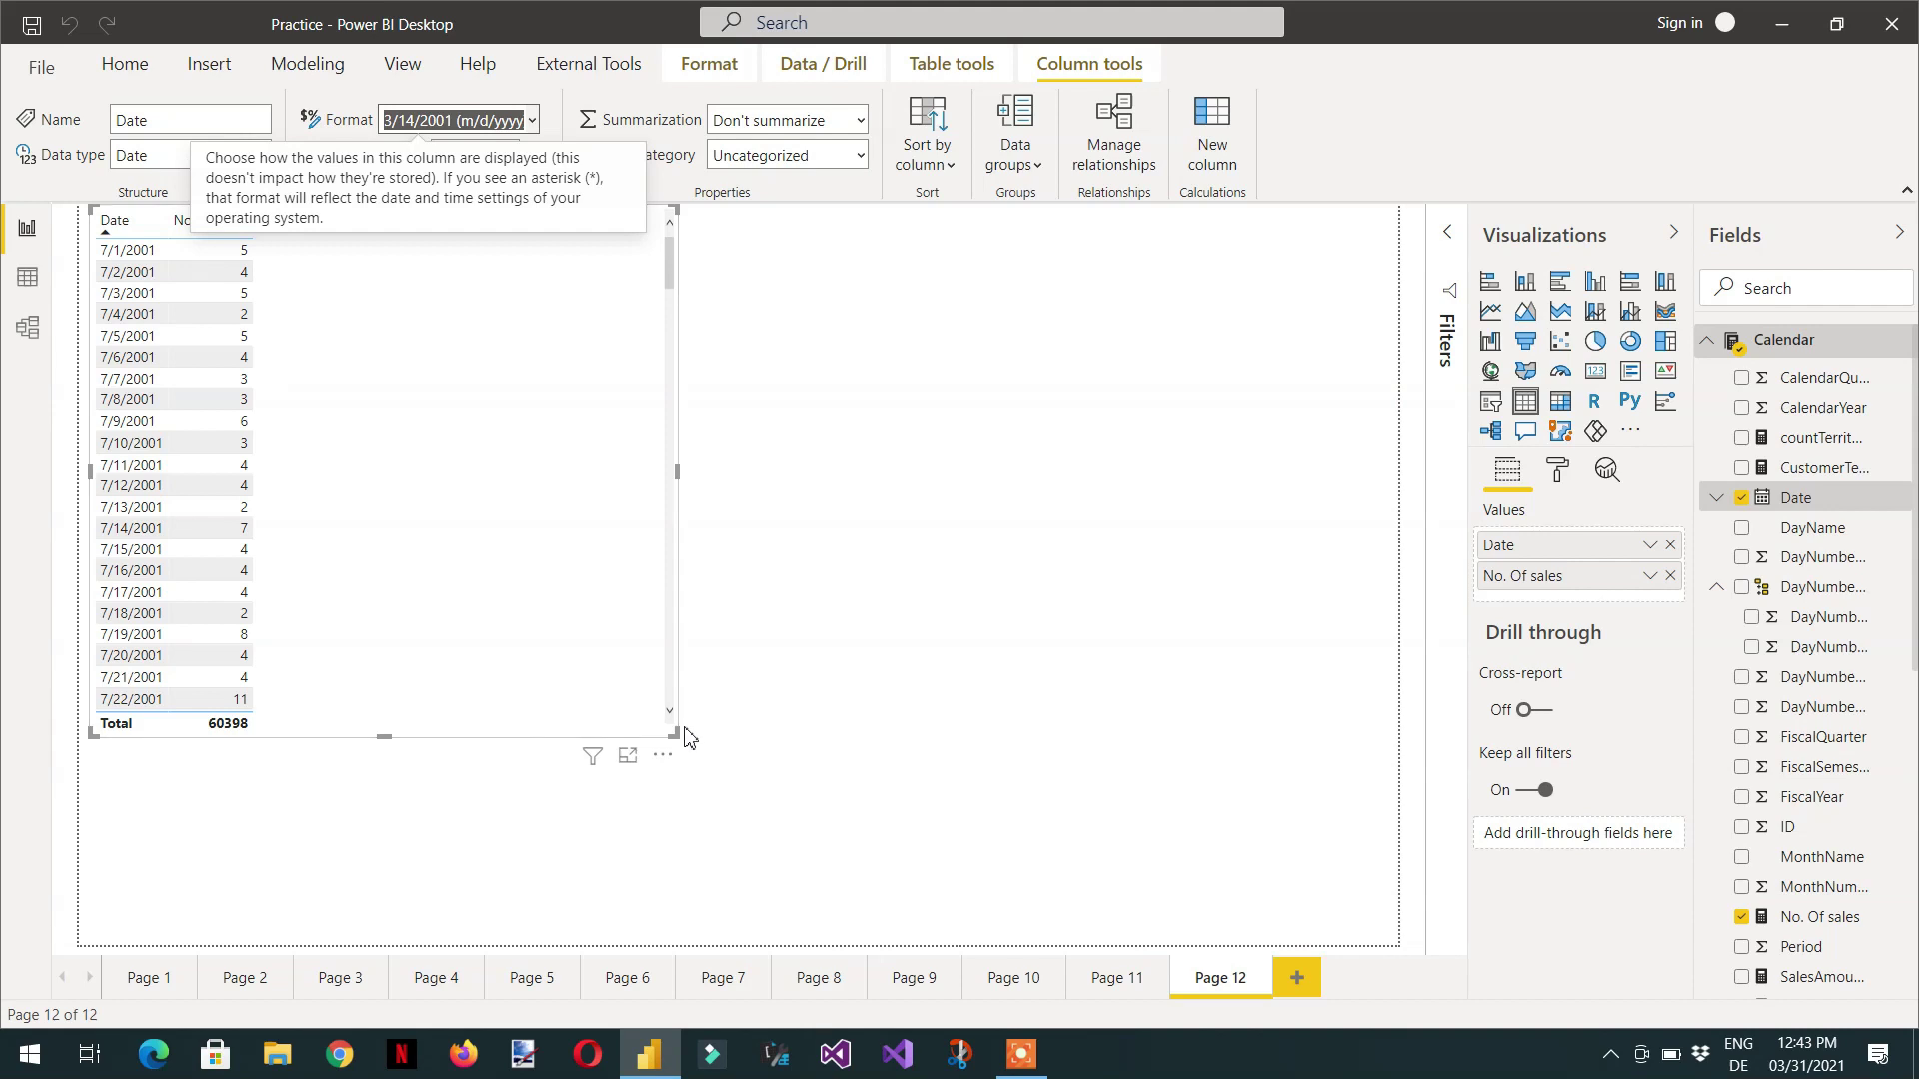
{"action": "left_click_drag", "start_coordinate": [676, 736], "coordinate": [830, 738]}
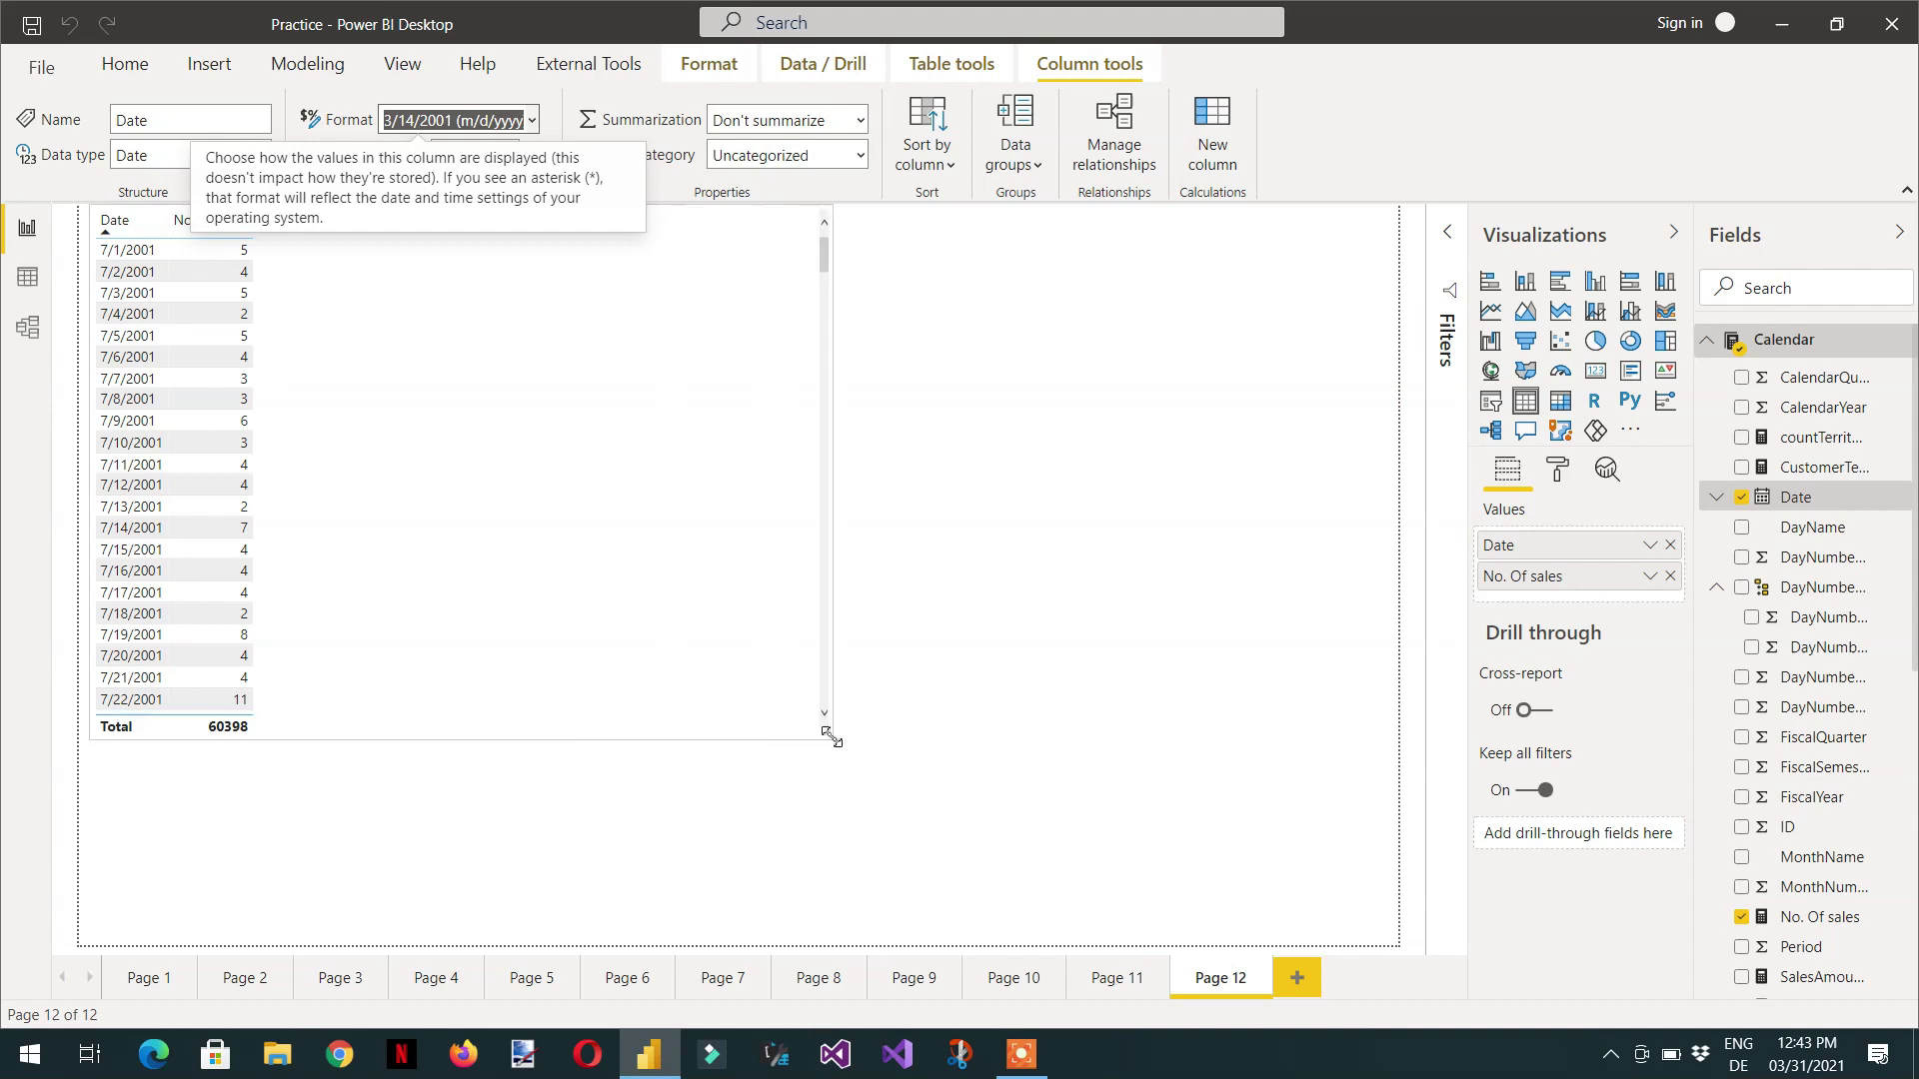
{"action": "left_click", "coordinate": [625, 568]}
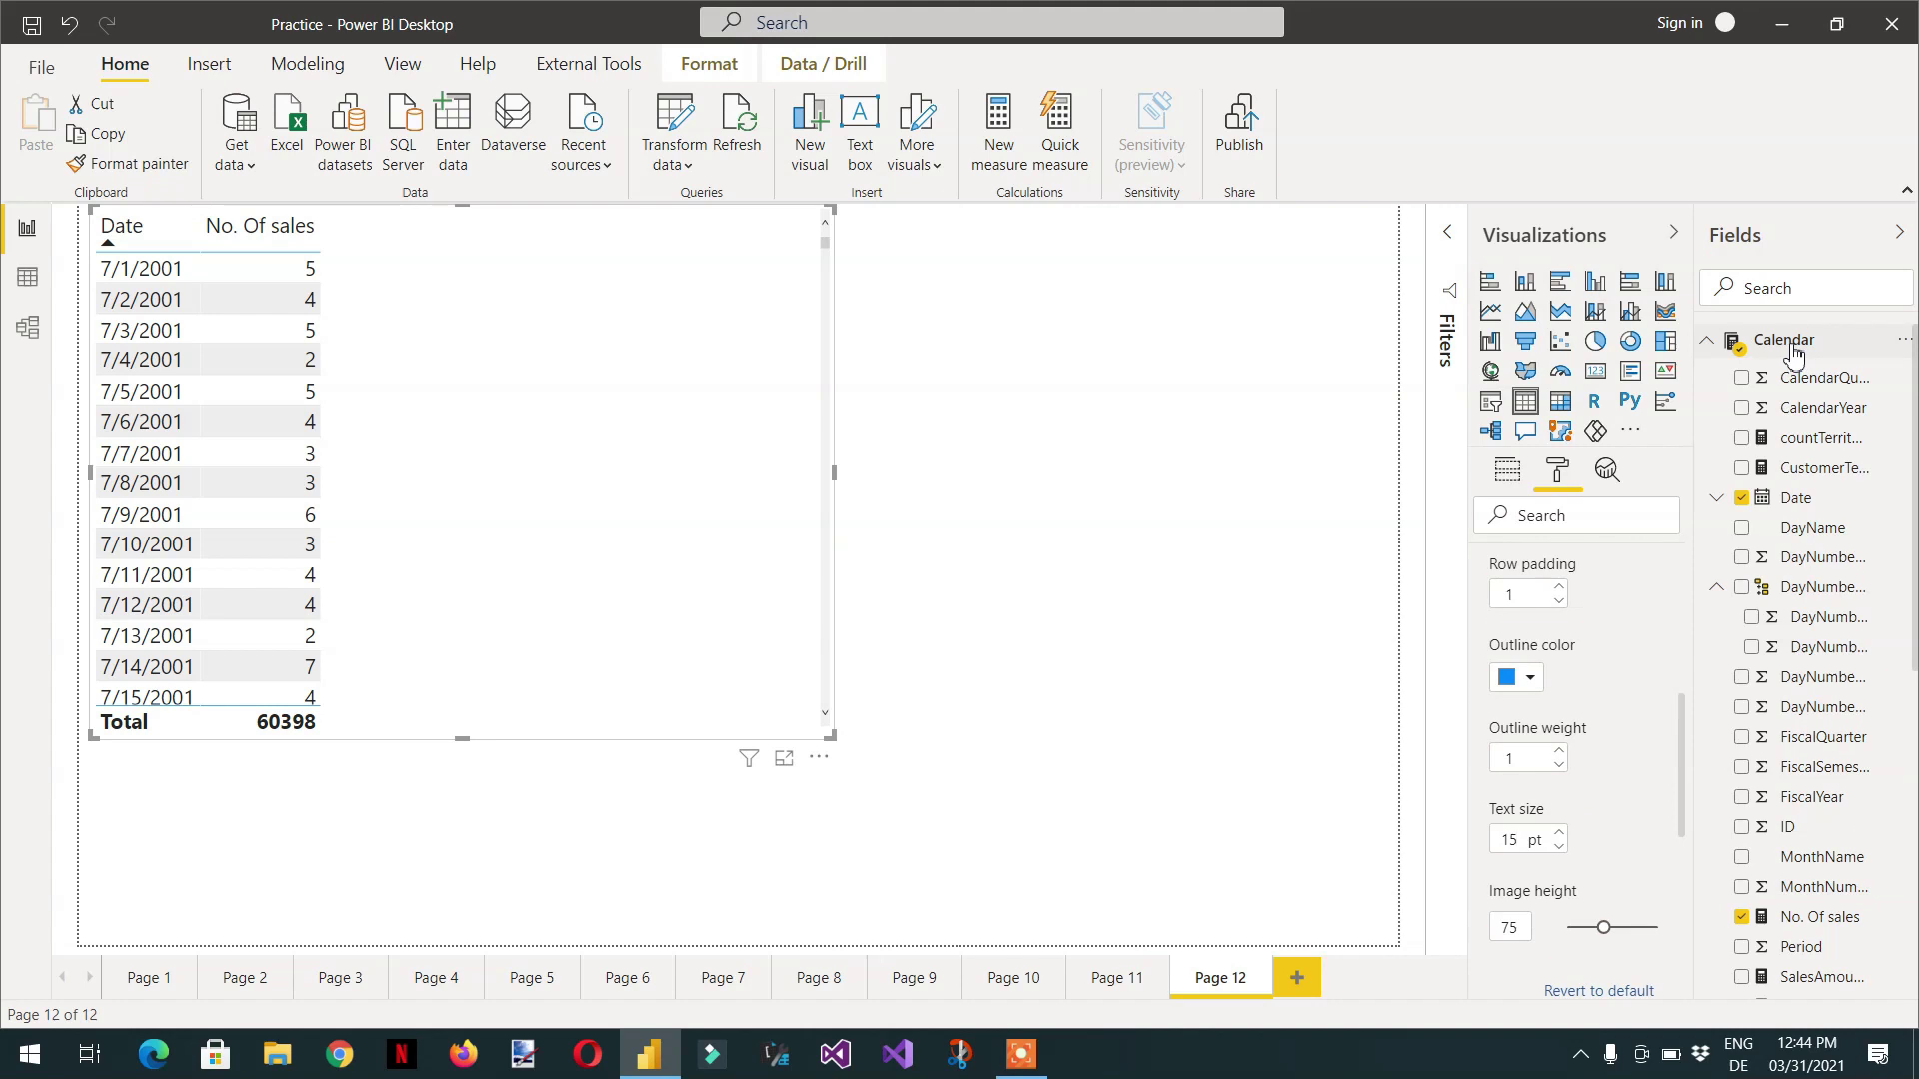
{"action": "left_click", "coordinate": [1788, 344]}
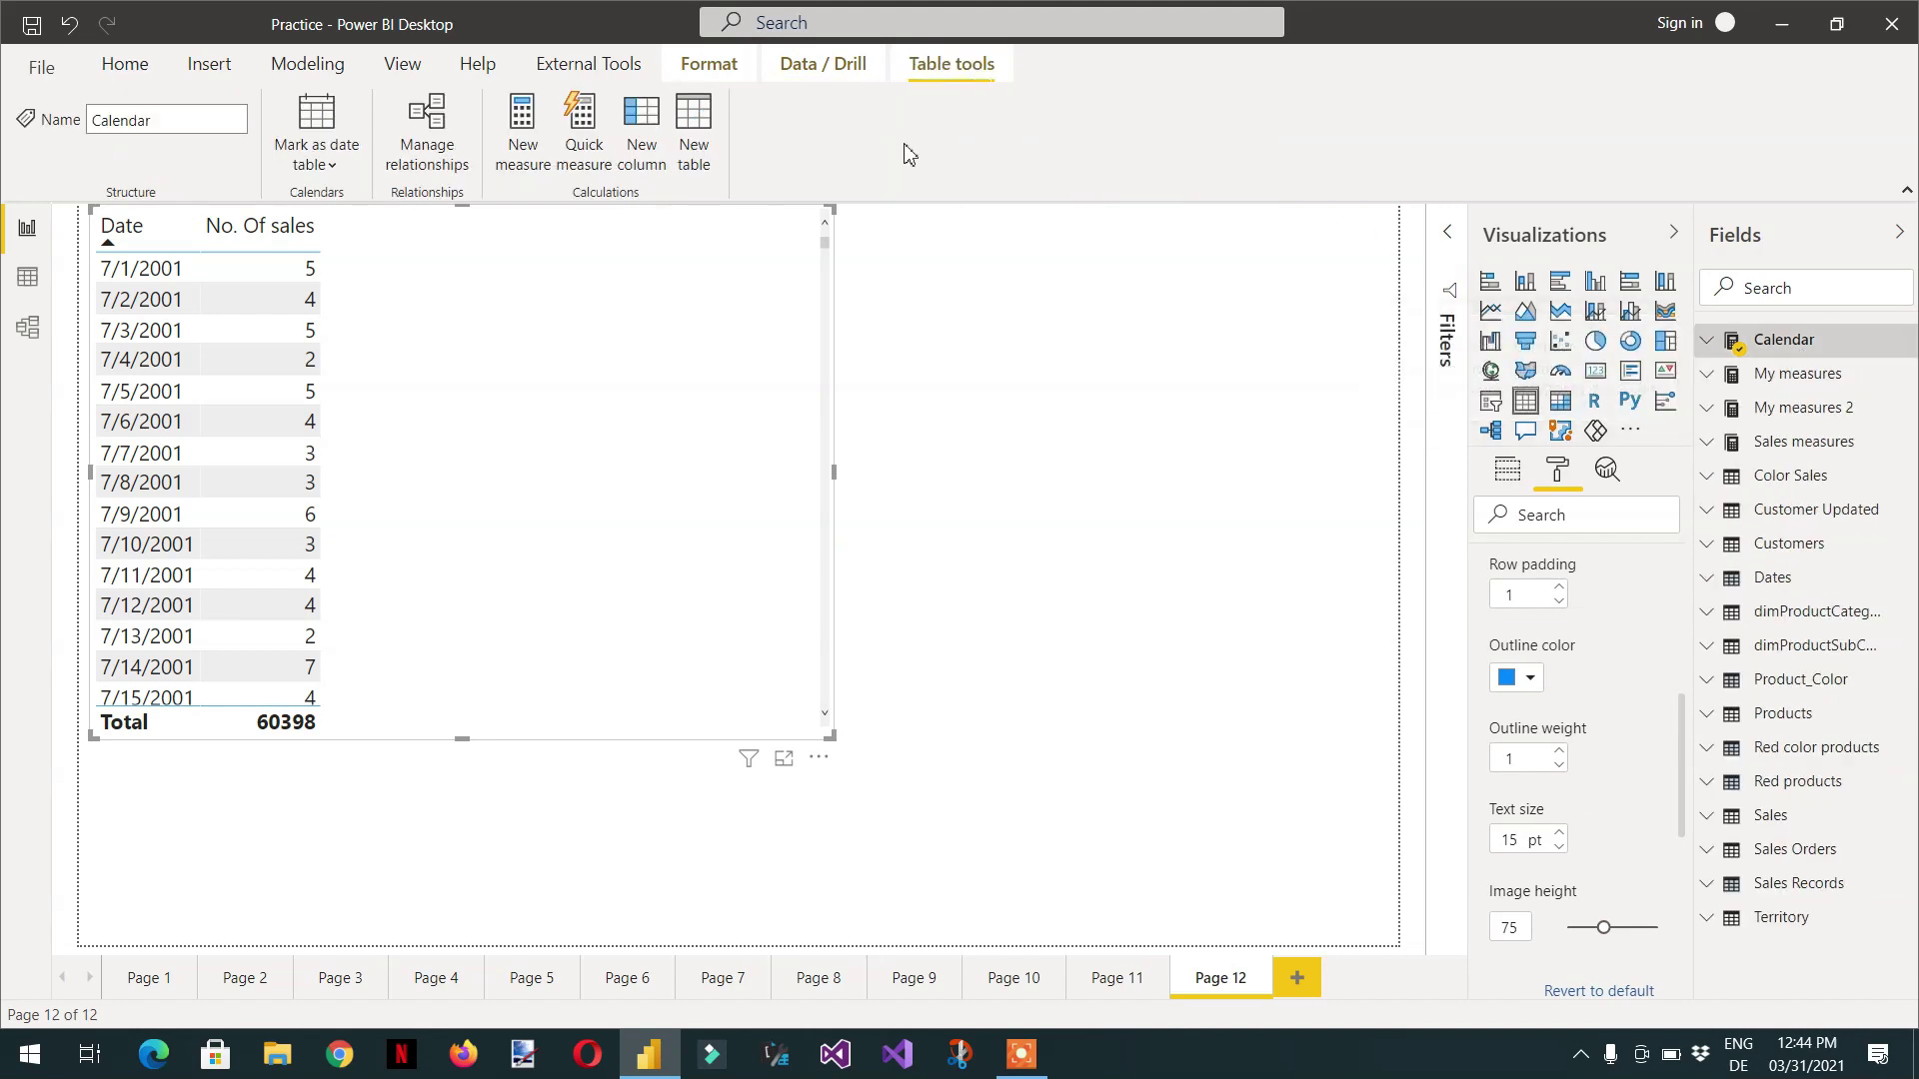
Start a new Calendar measure named 'No. Sales in 20 days' with a second formula line.
{"action": "left_click", "coordinate": [528, 163]}
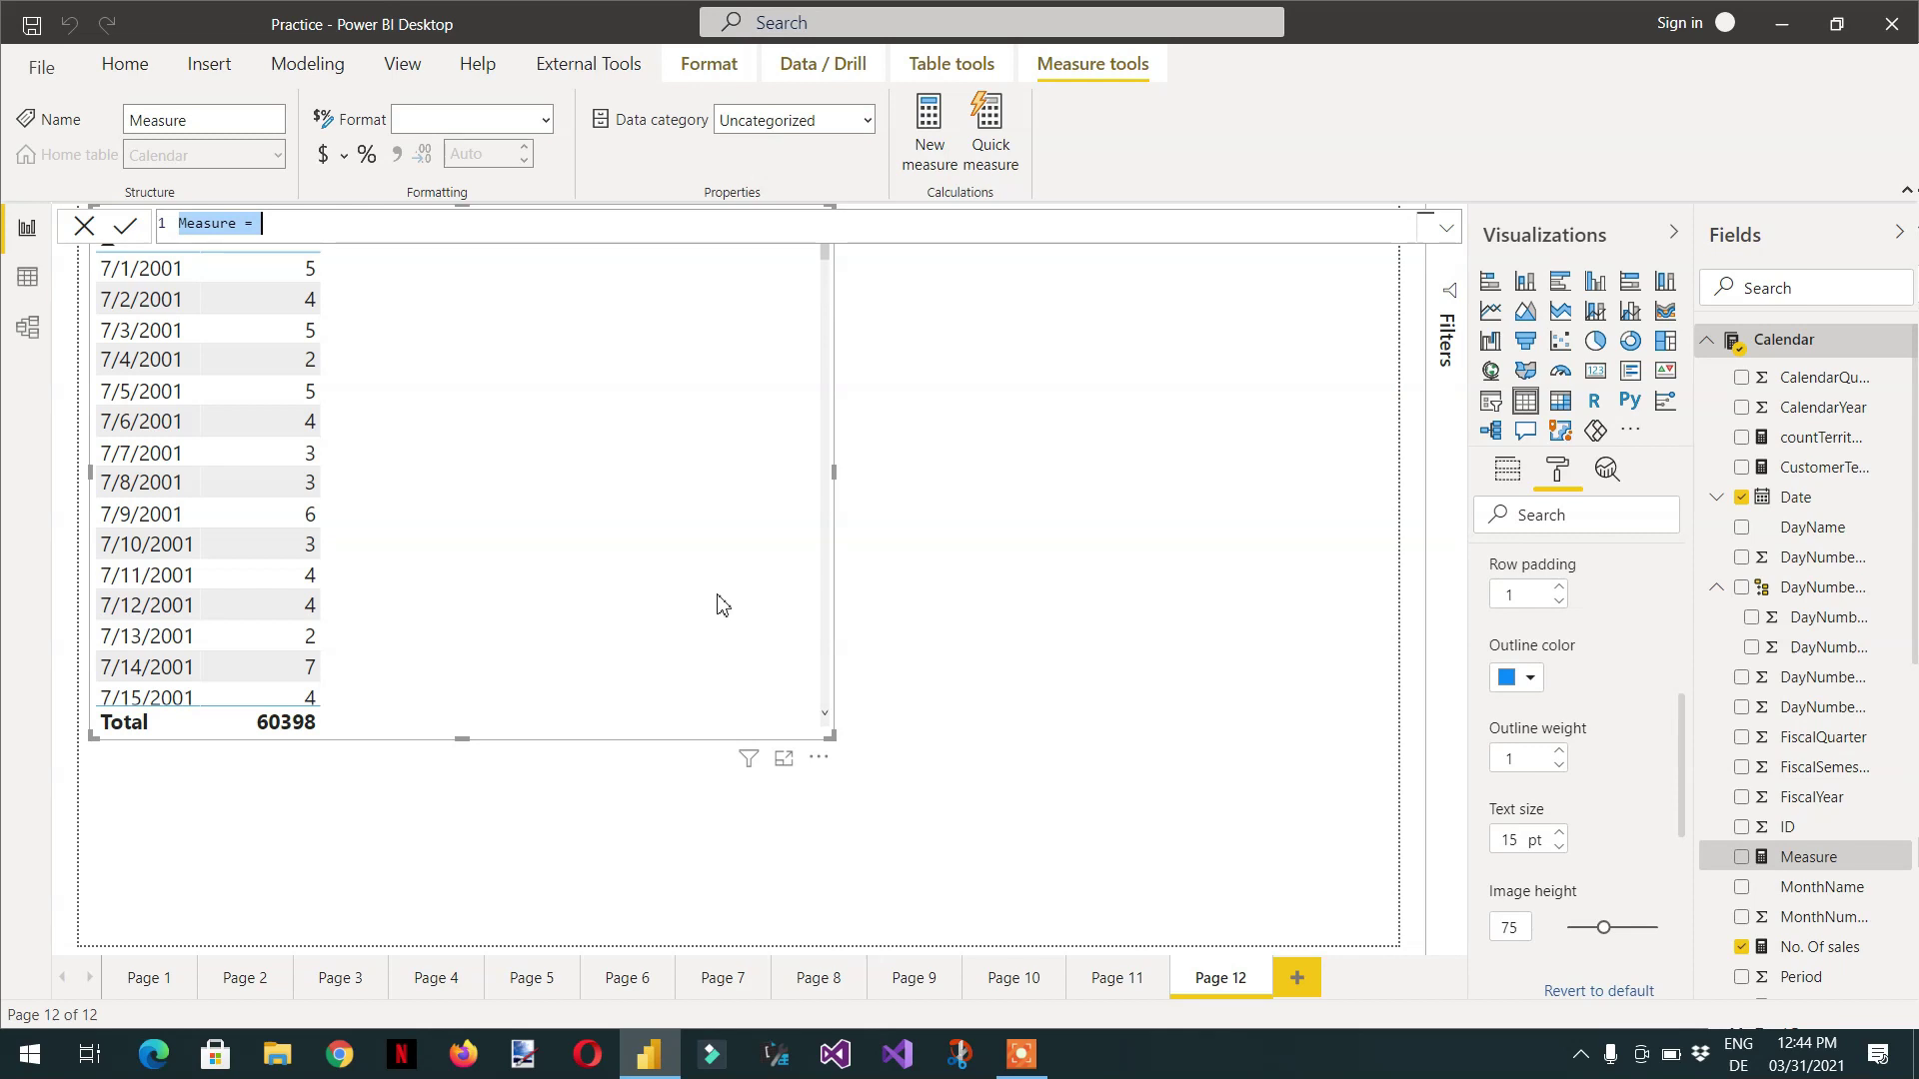
{"action": "type", "text": "N"}
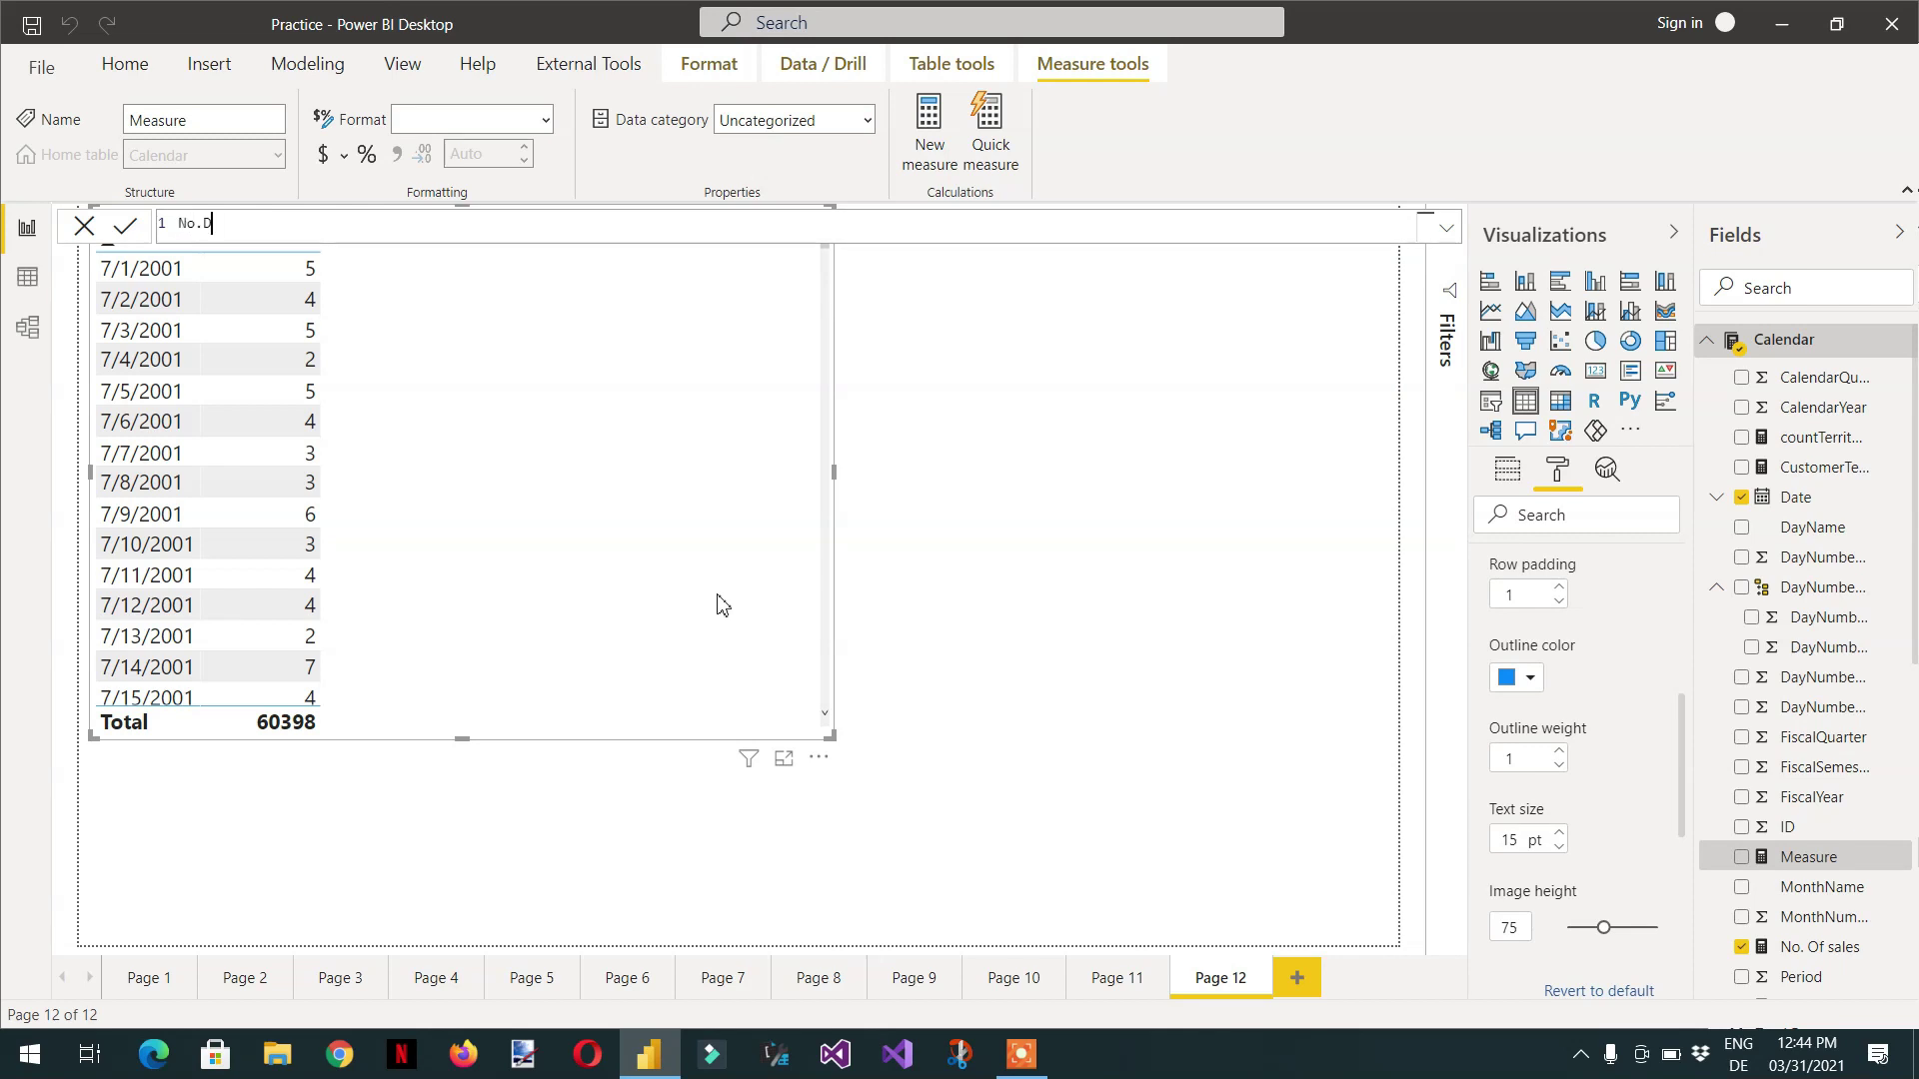
{"action": "type", "text": "o. Sales in 20 days ="}
{"action": "key", "text": "shift+Return"}
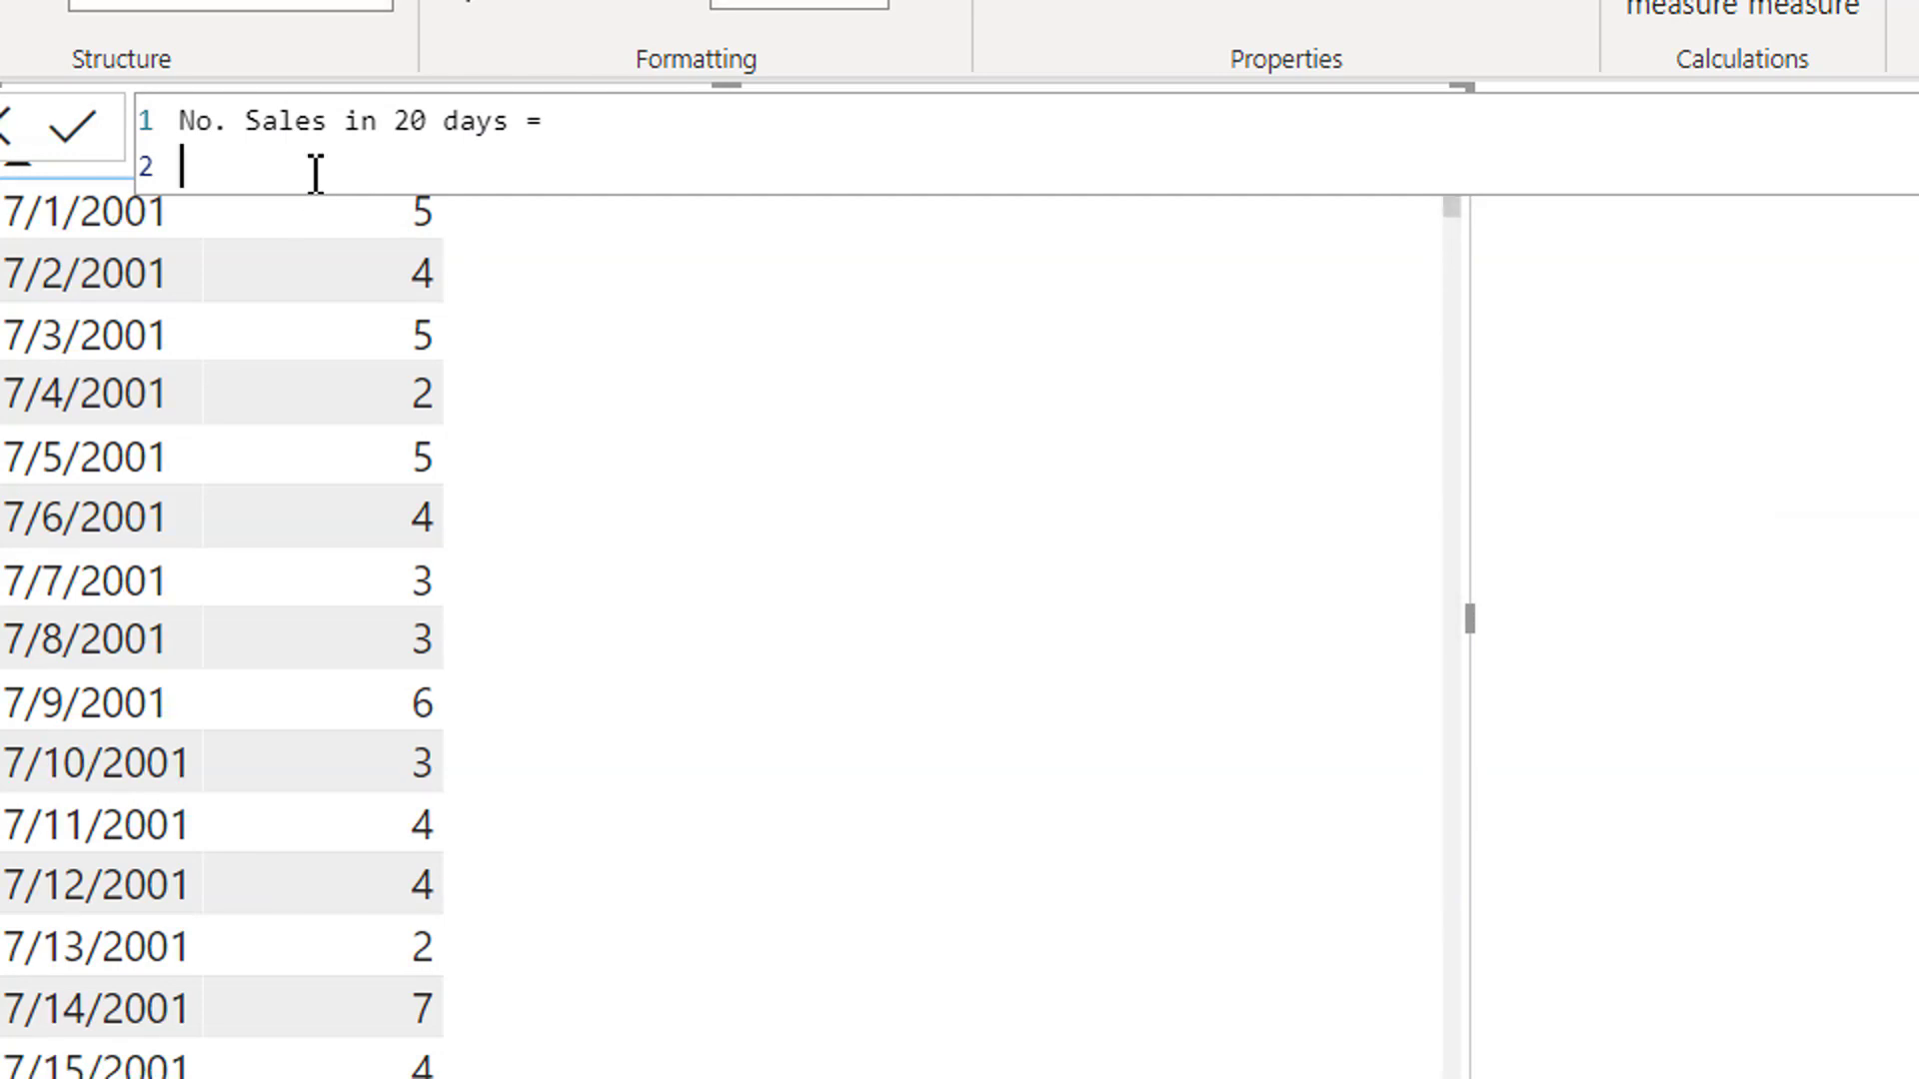
Define VAR Current_date = MAX(Sales[OrderDate]) on the measure's second line.
{"action": "type", "text": "Var "}
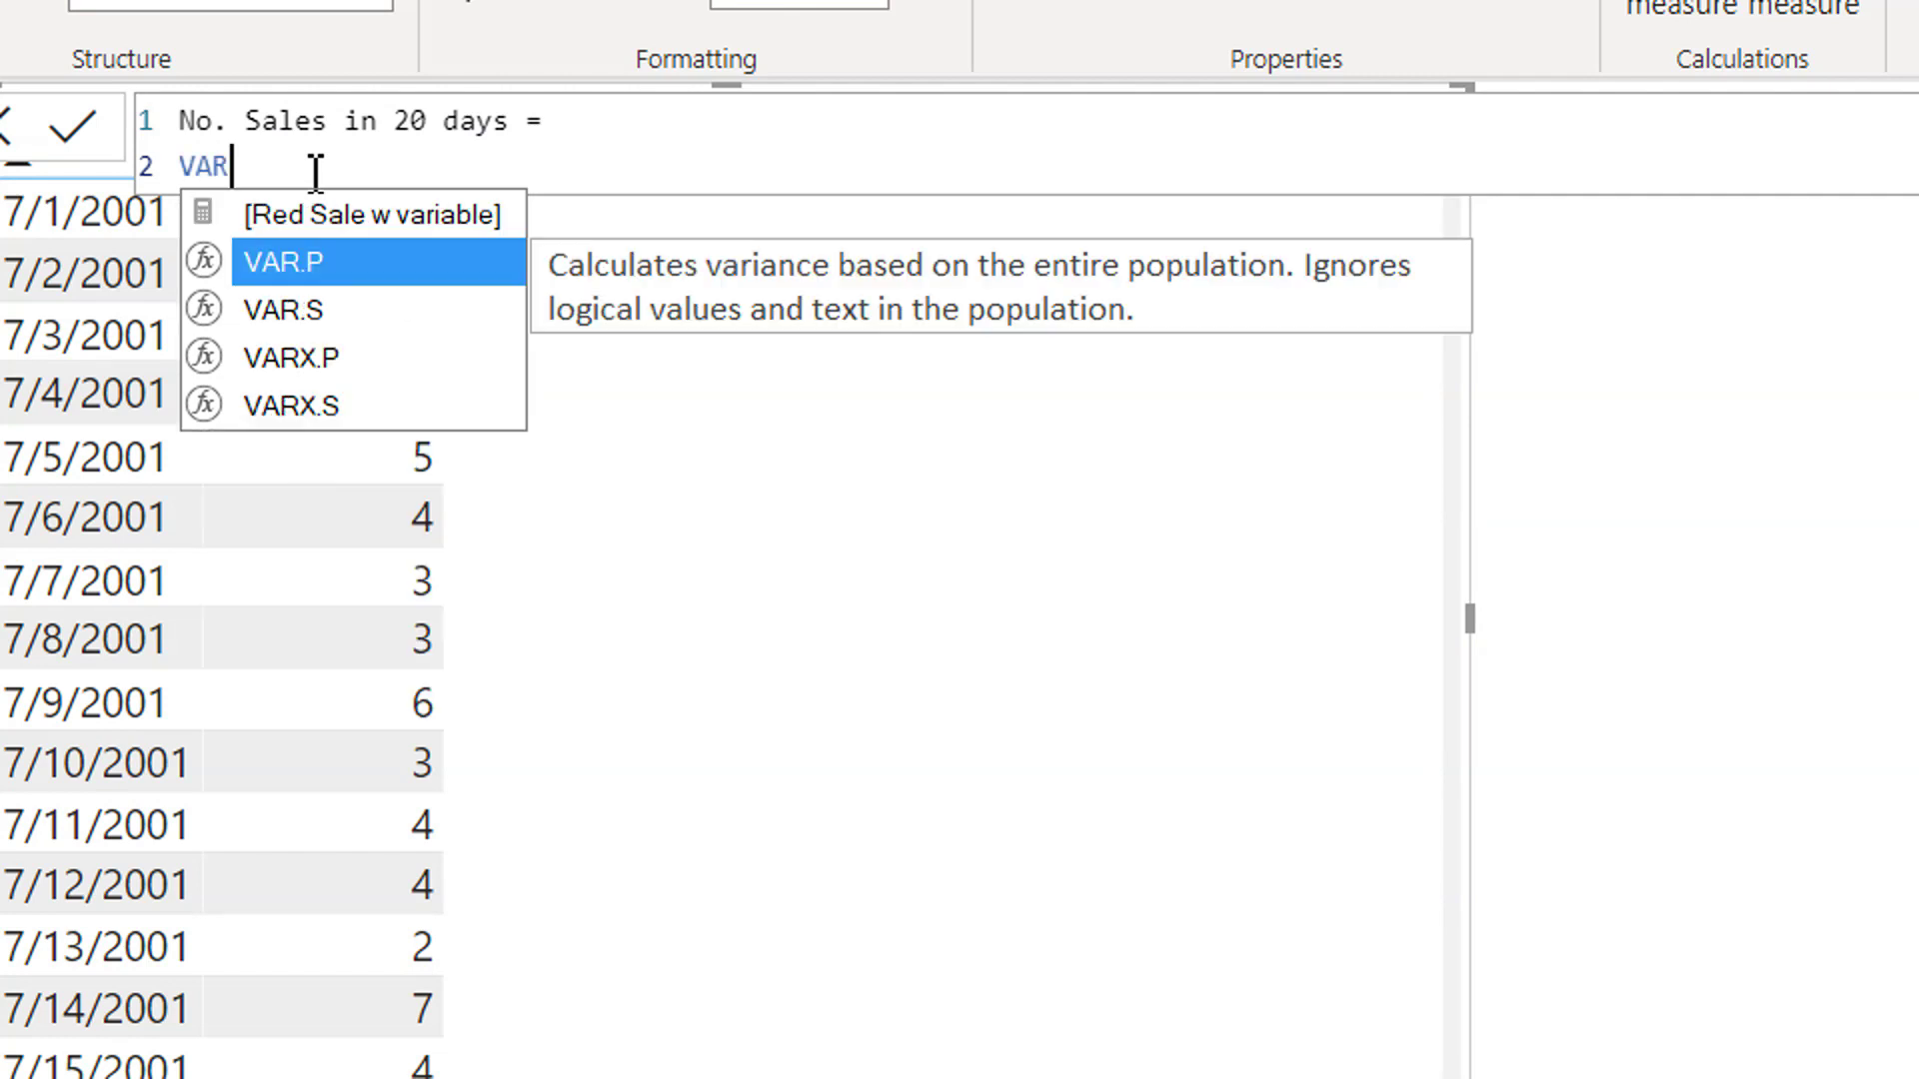
{"action": "type", "text": "Cur"}
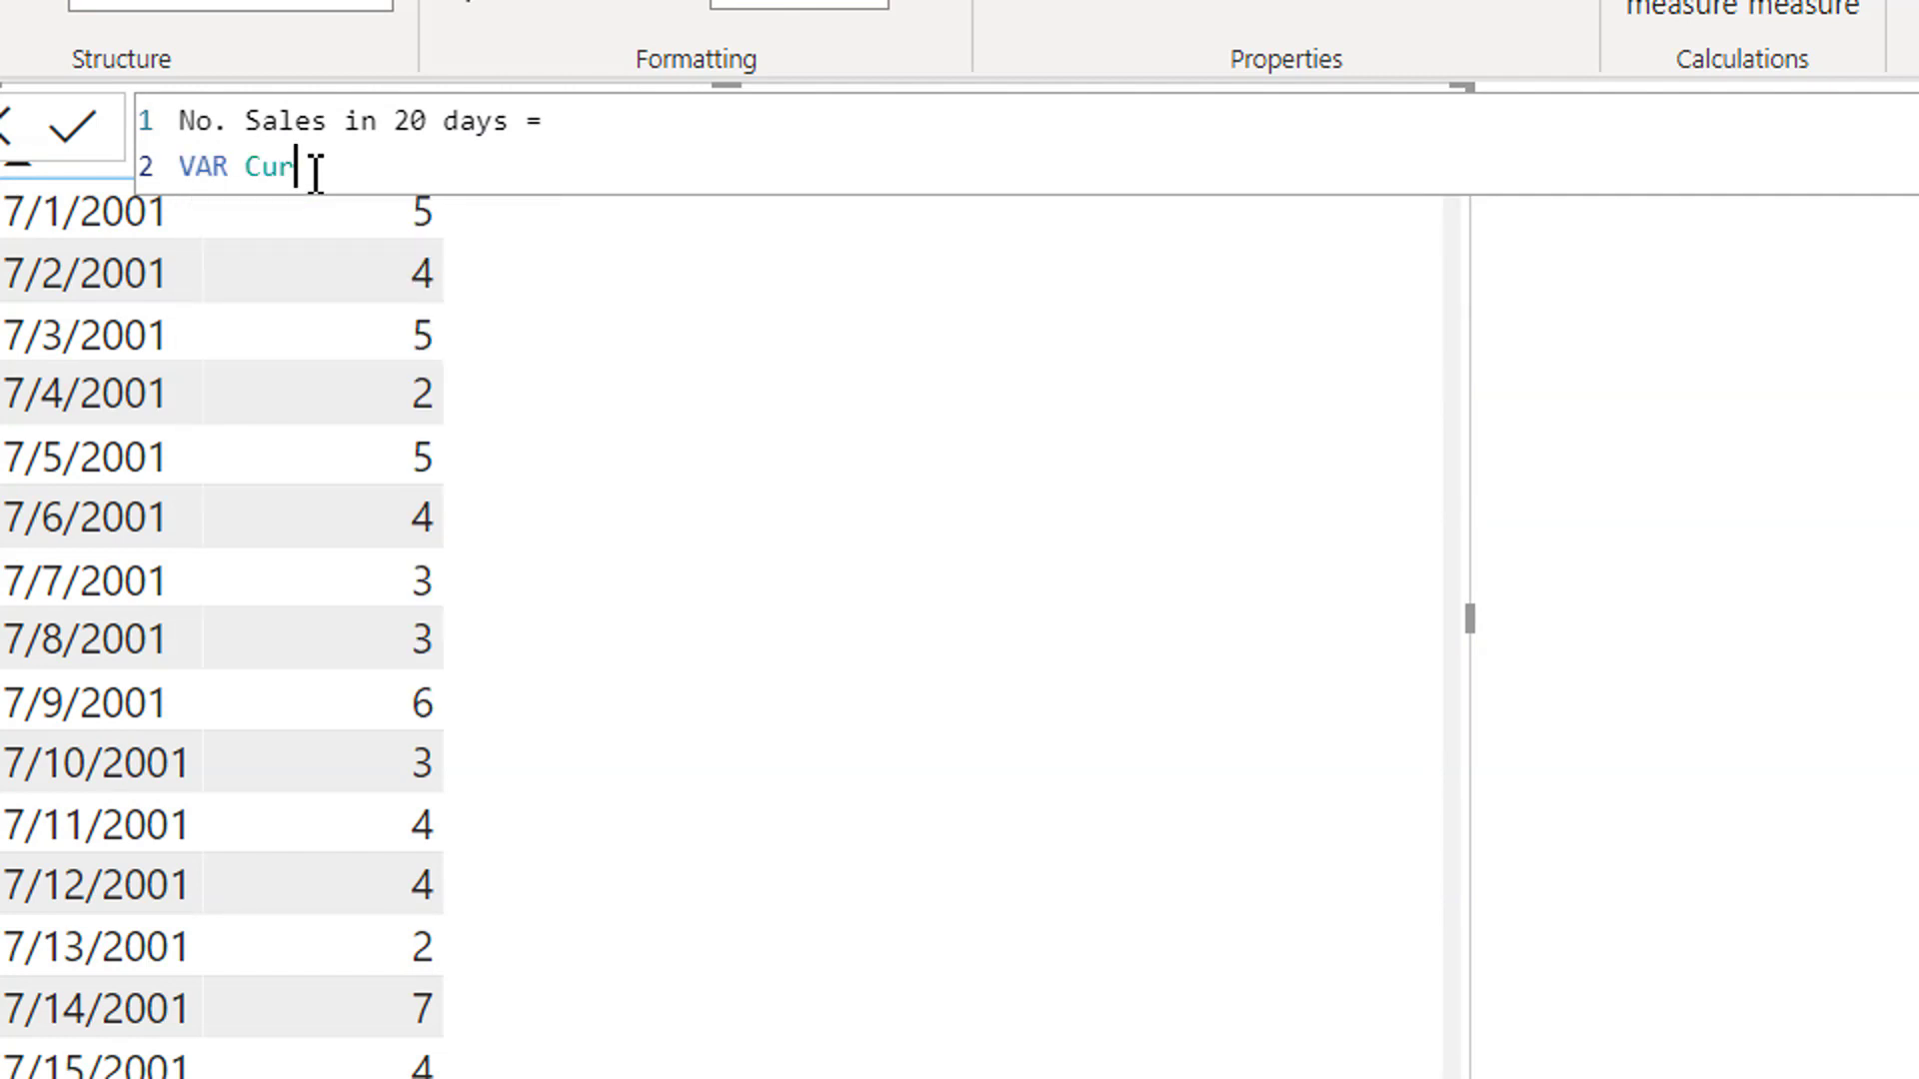
{"action": "type", "text": "rent date"}
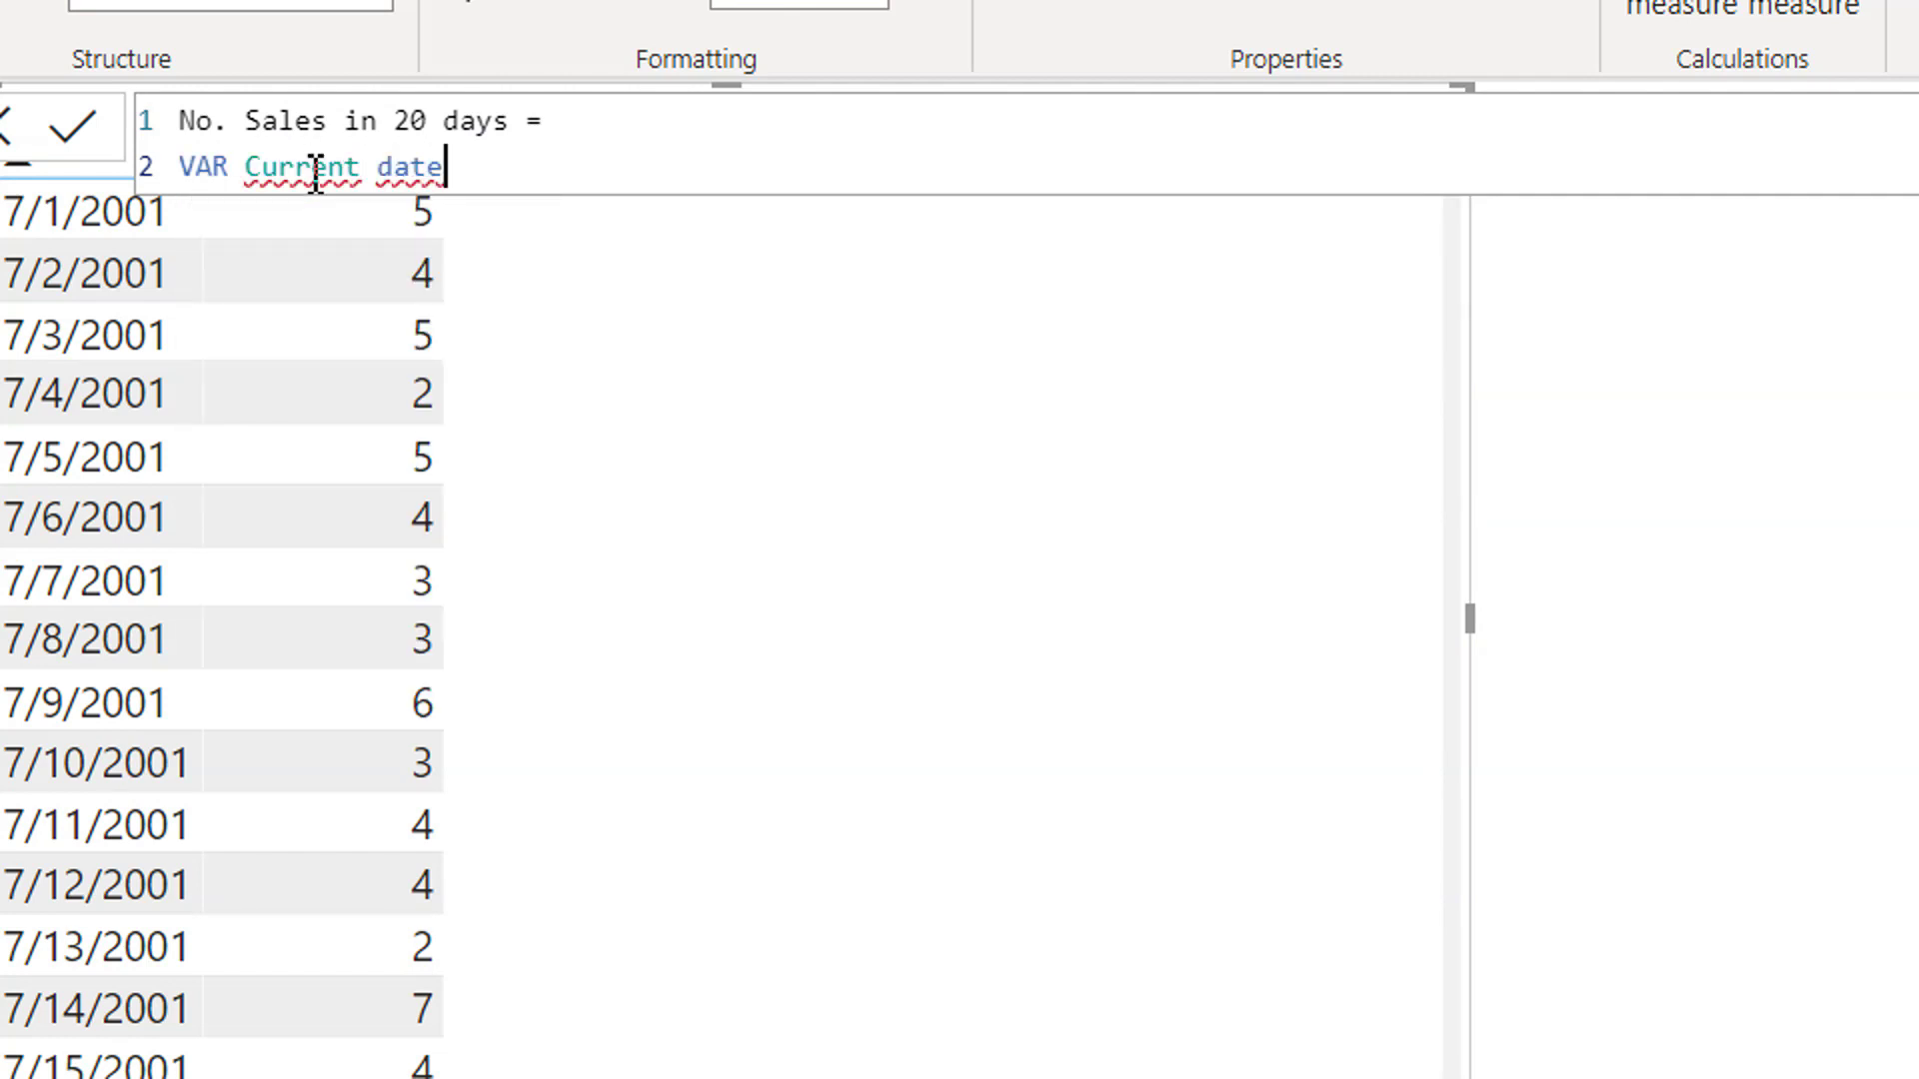
{"action": "key", "text": "BackSpace"}
{"action": "key", "text": "BackSpace"}
{"action": "key", "text": "BackSpace"}
{"action": "key", "text": "BackSpace"}
{"action": "key", "text": "BackSpace"}
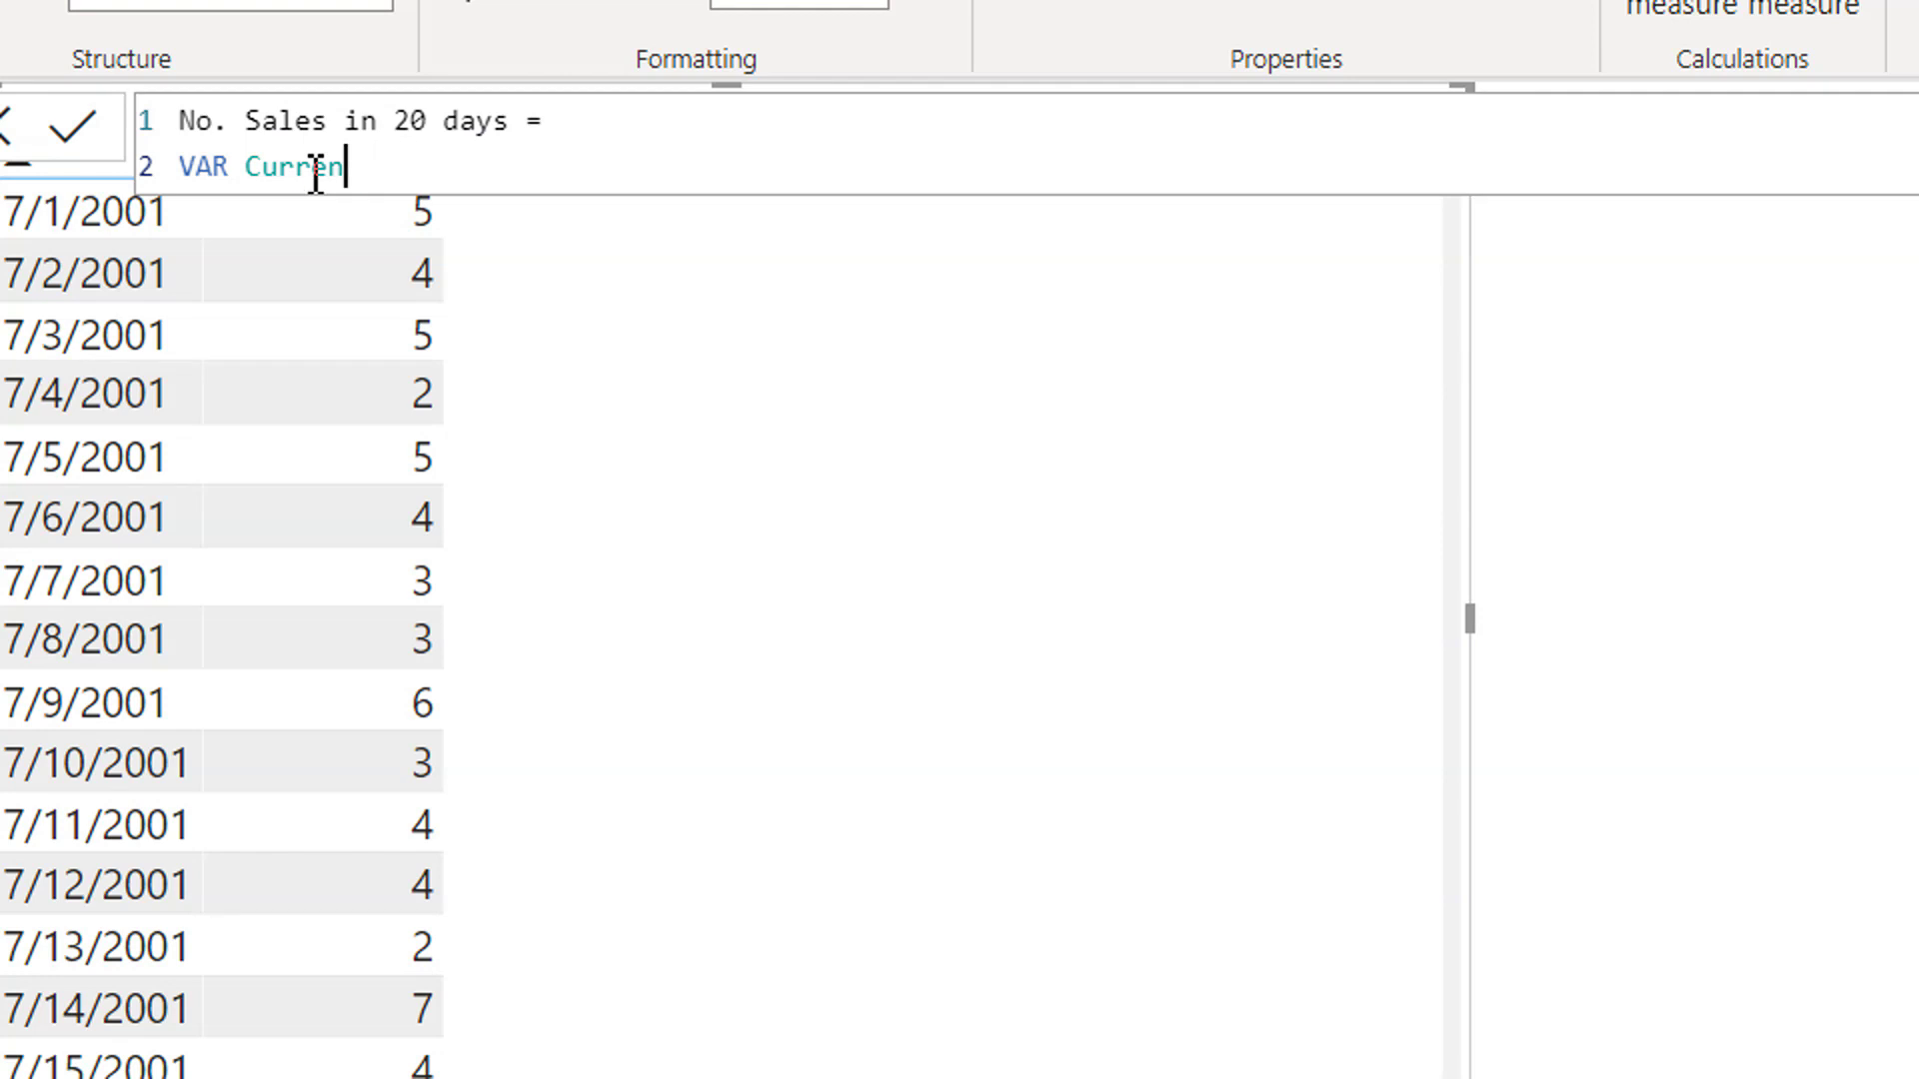
{"action": "type", "text": "_date = m"}
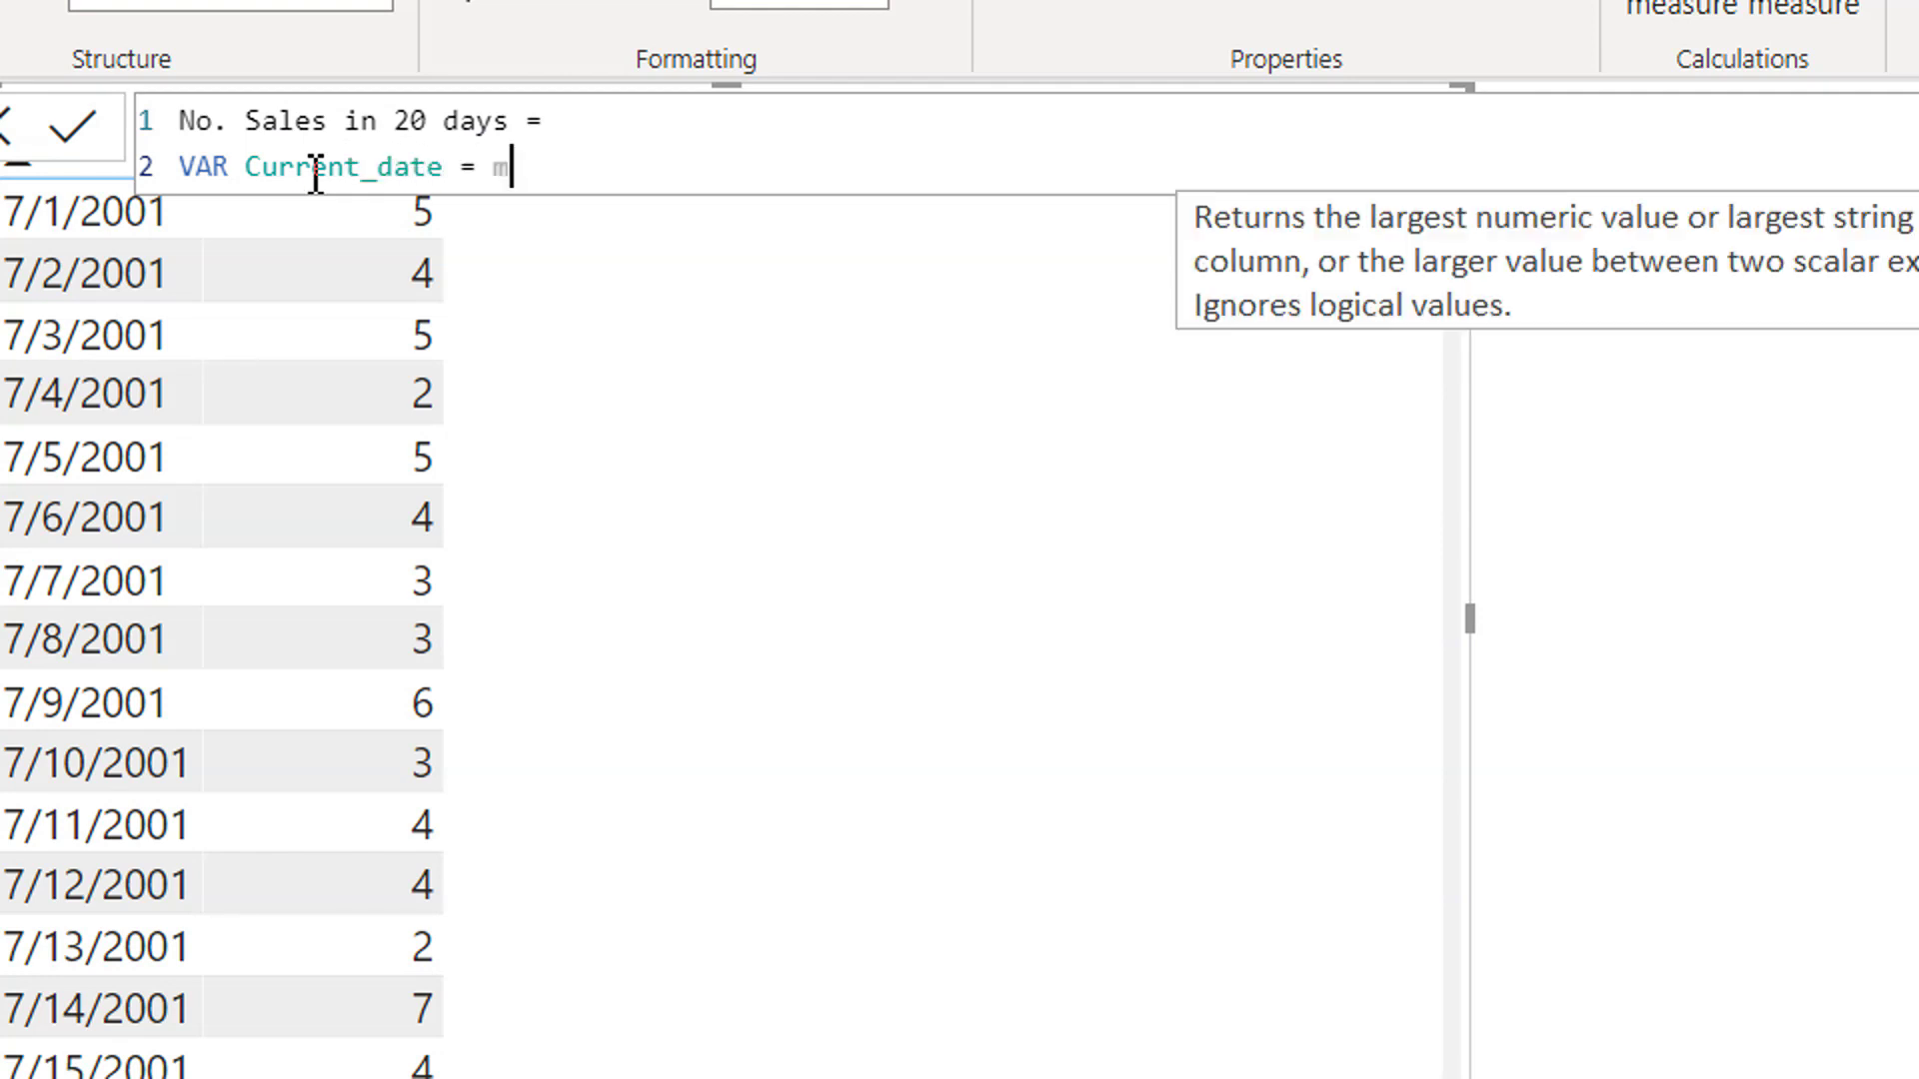
{"action": "type", "text": "ax(s"}
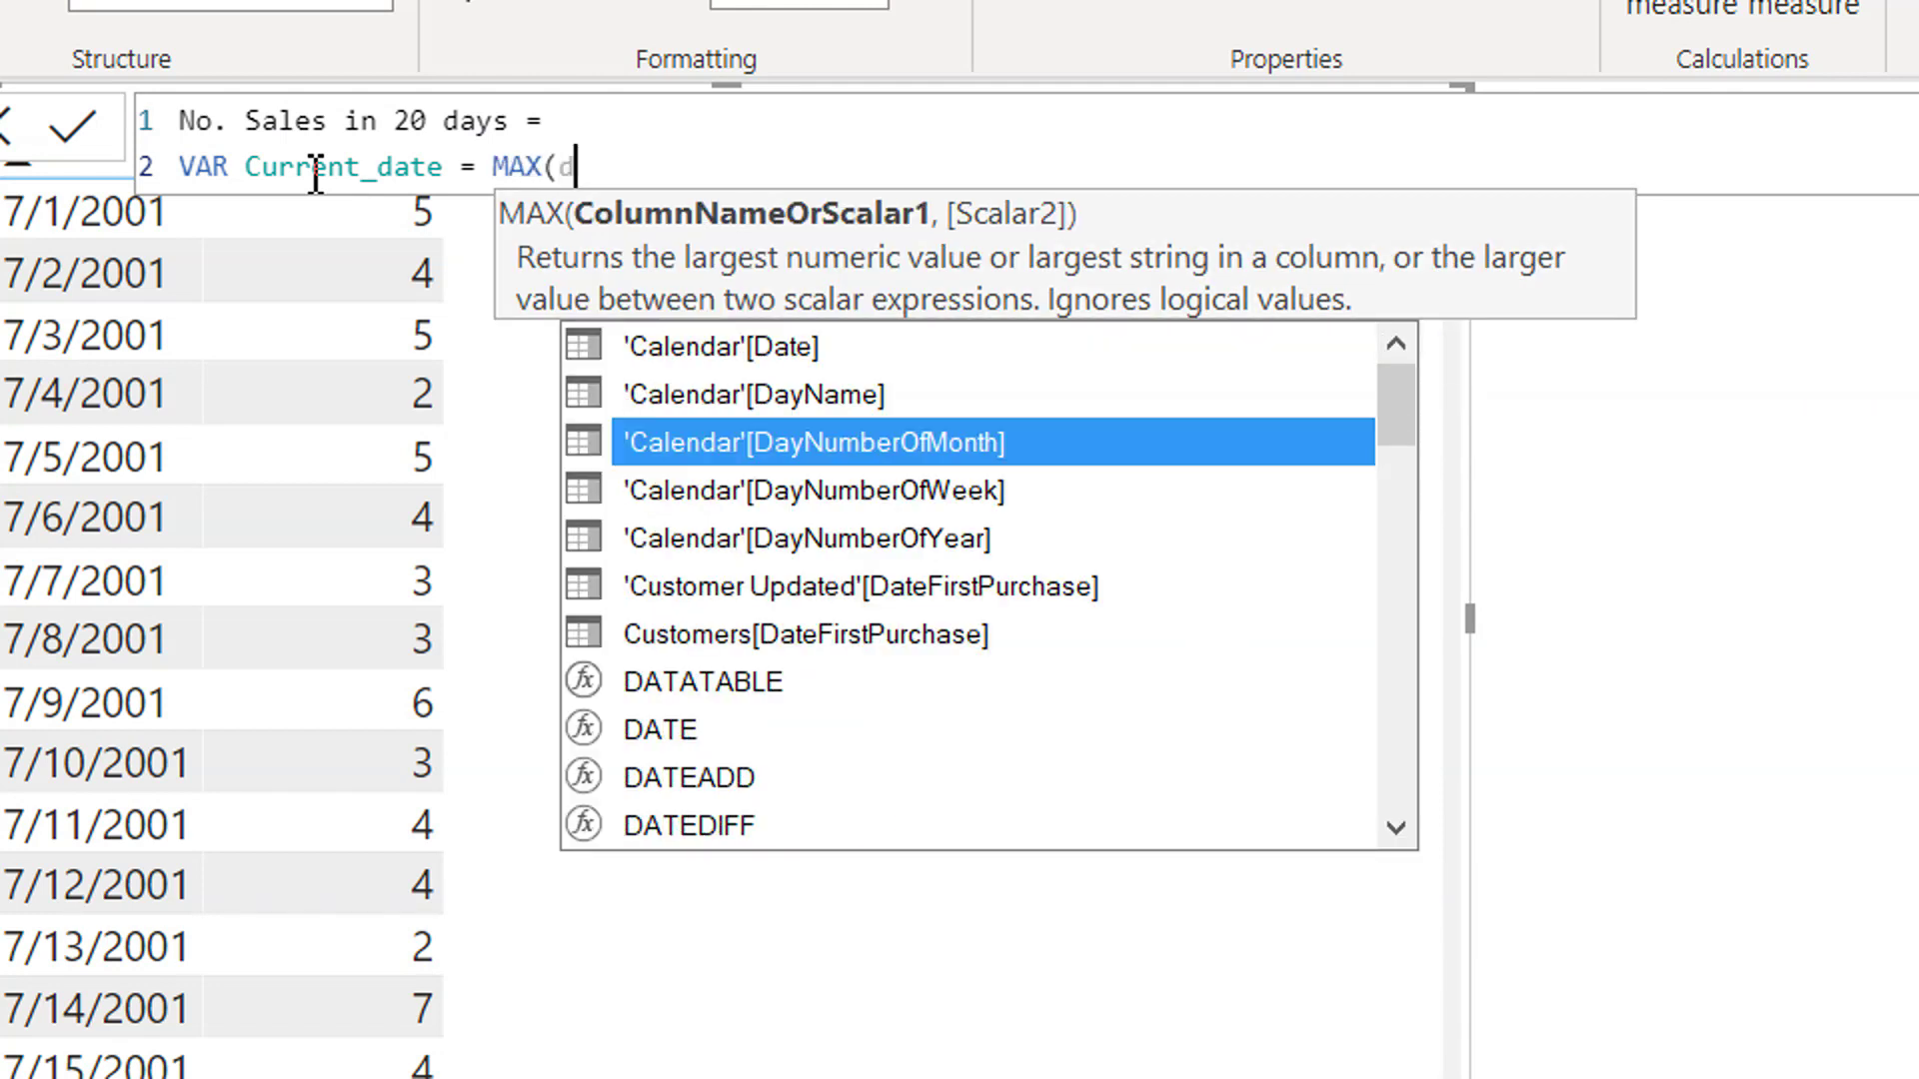
{"action": "type", "text": "ales"}
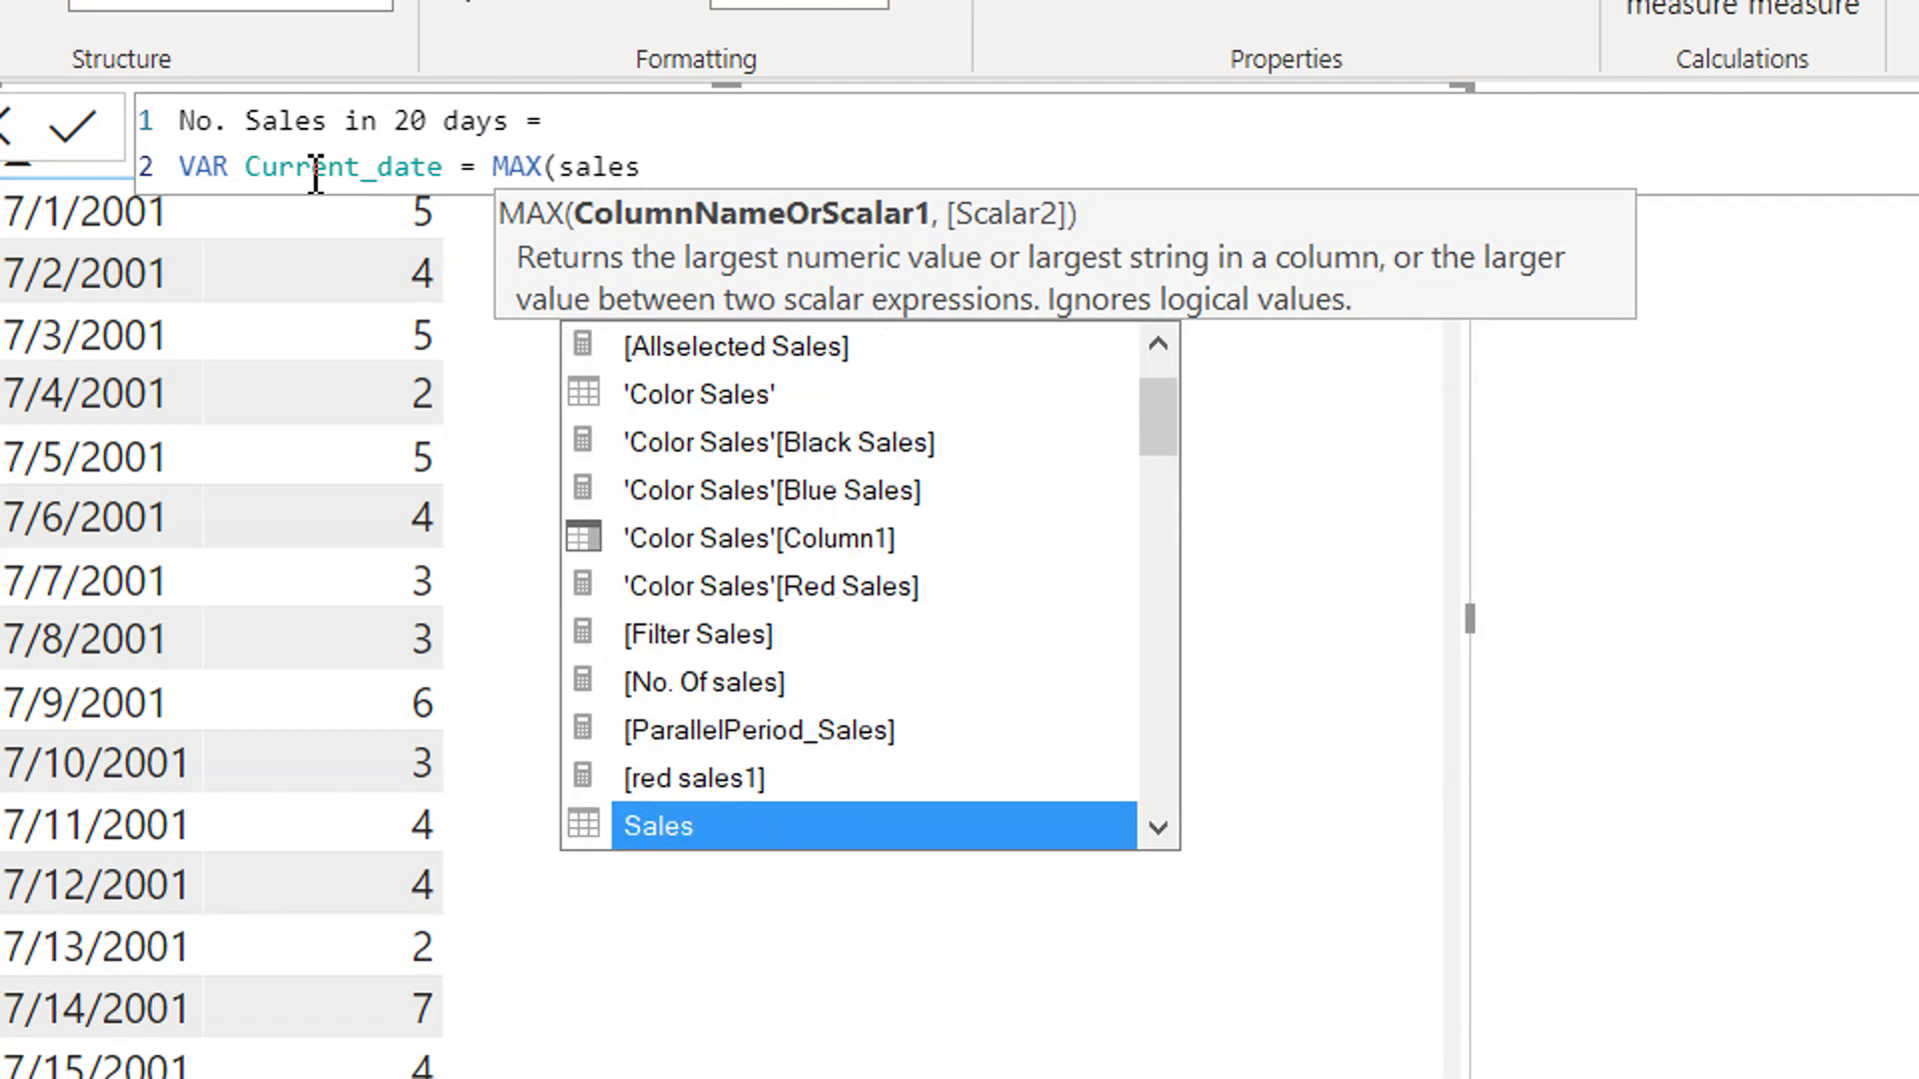
{"action": "type", "text": "["}
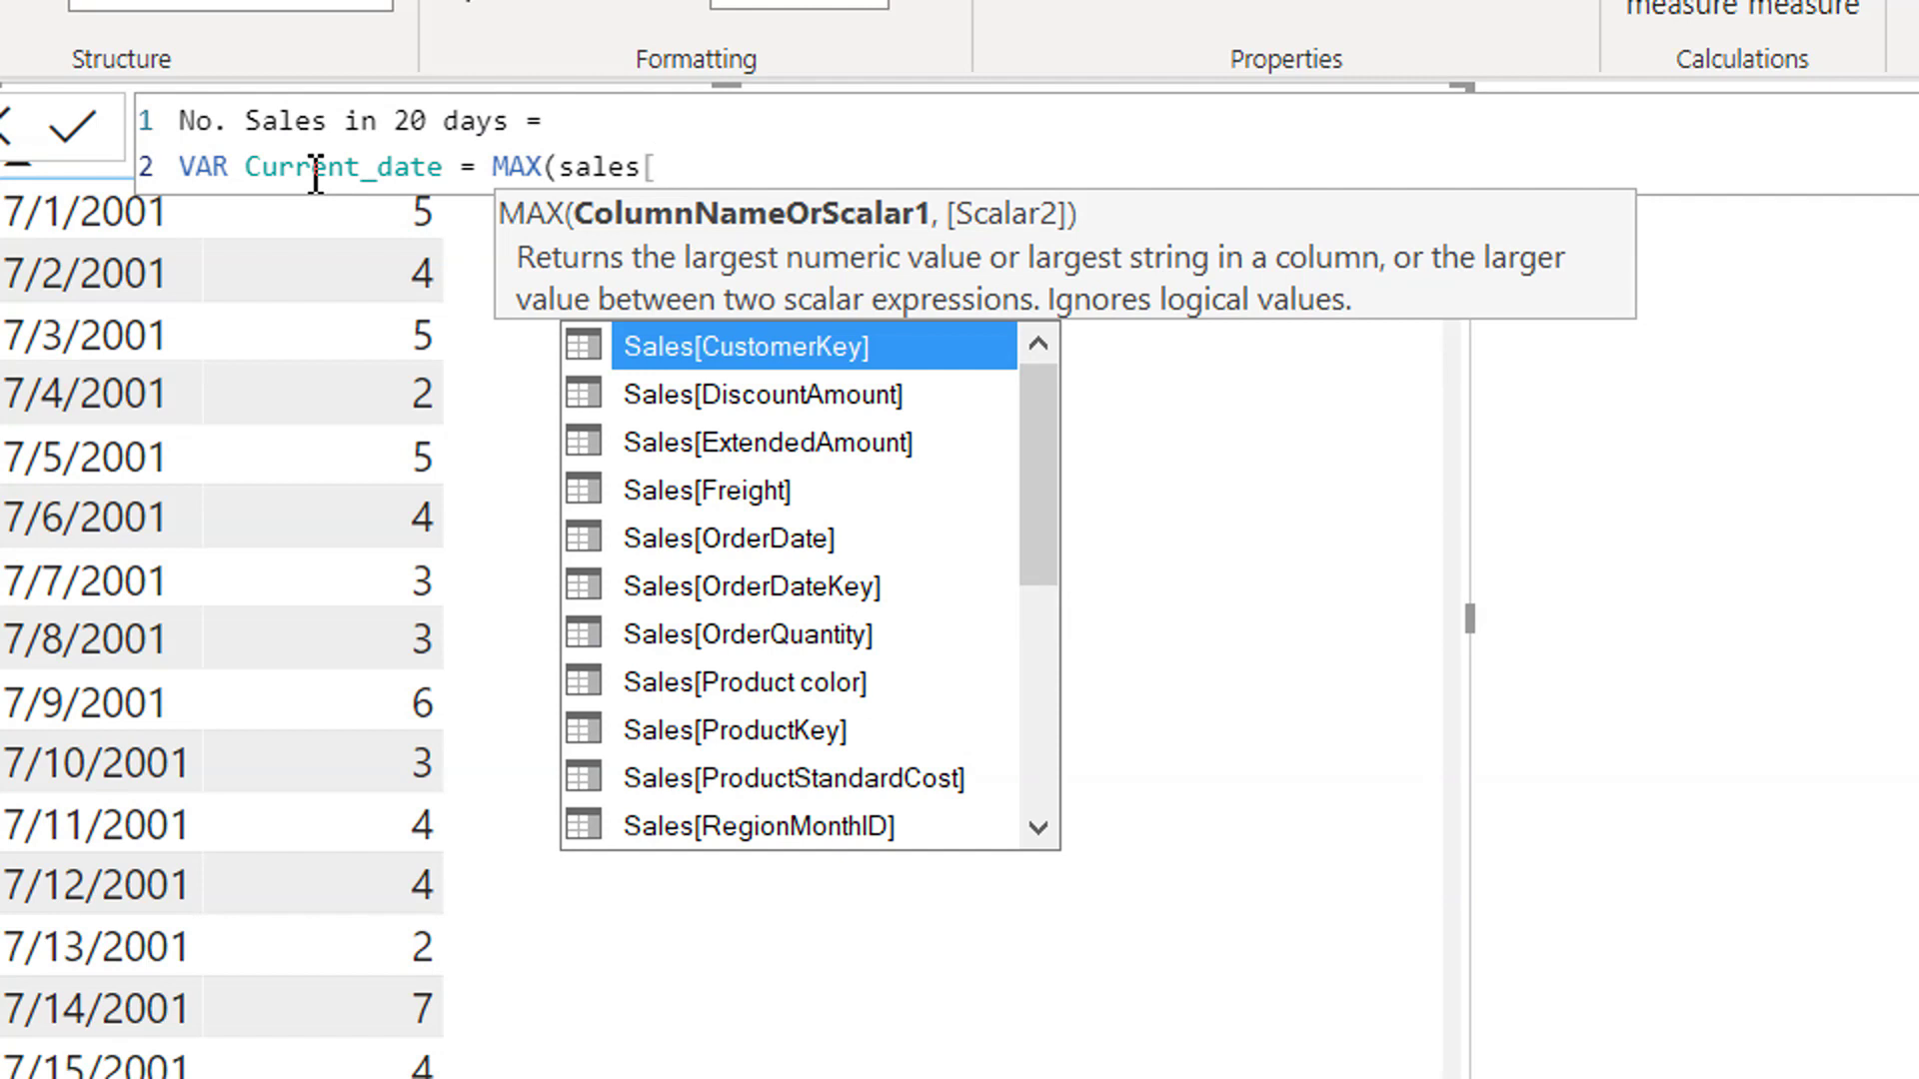
{"action": "type", "text": "da"}
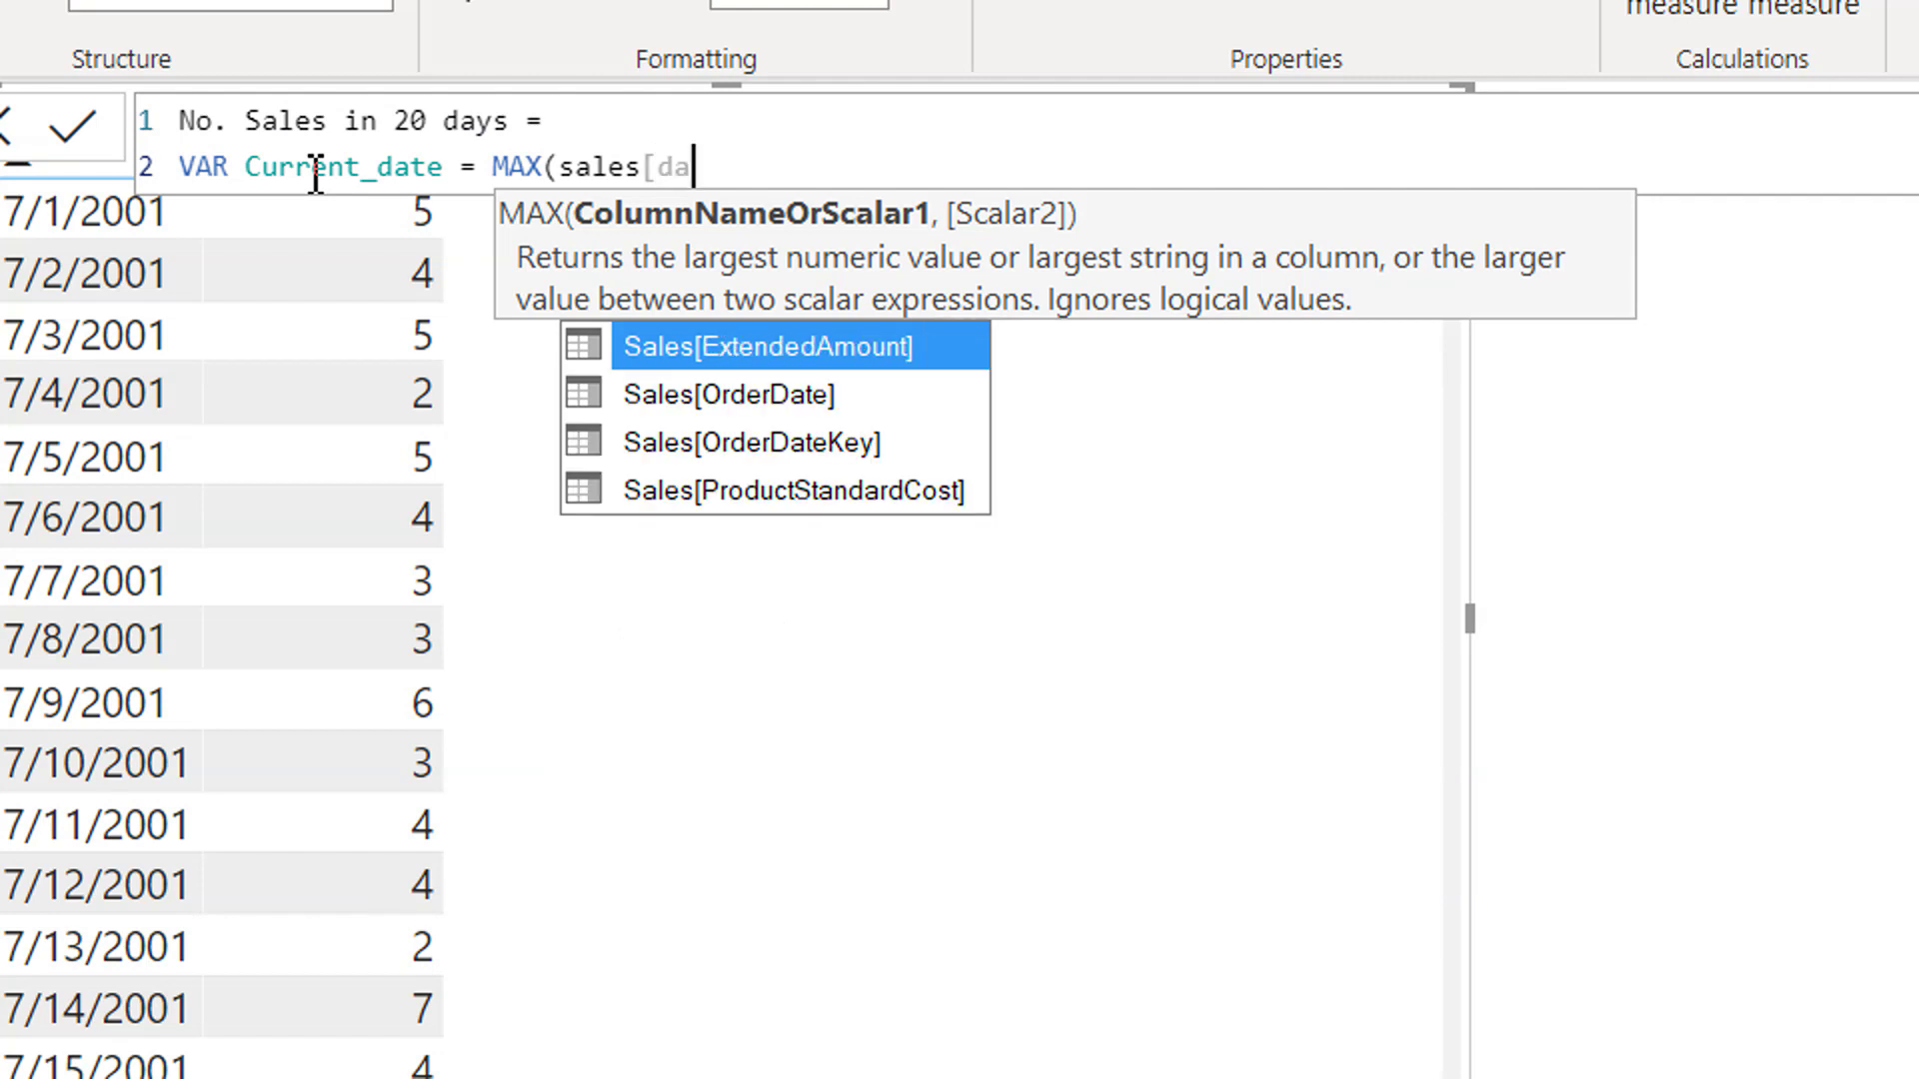
{"action": "key", "text": "Down"}
{"action": "key", "text": "Tab"}
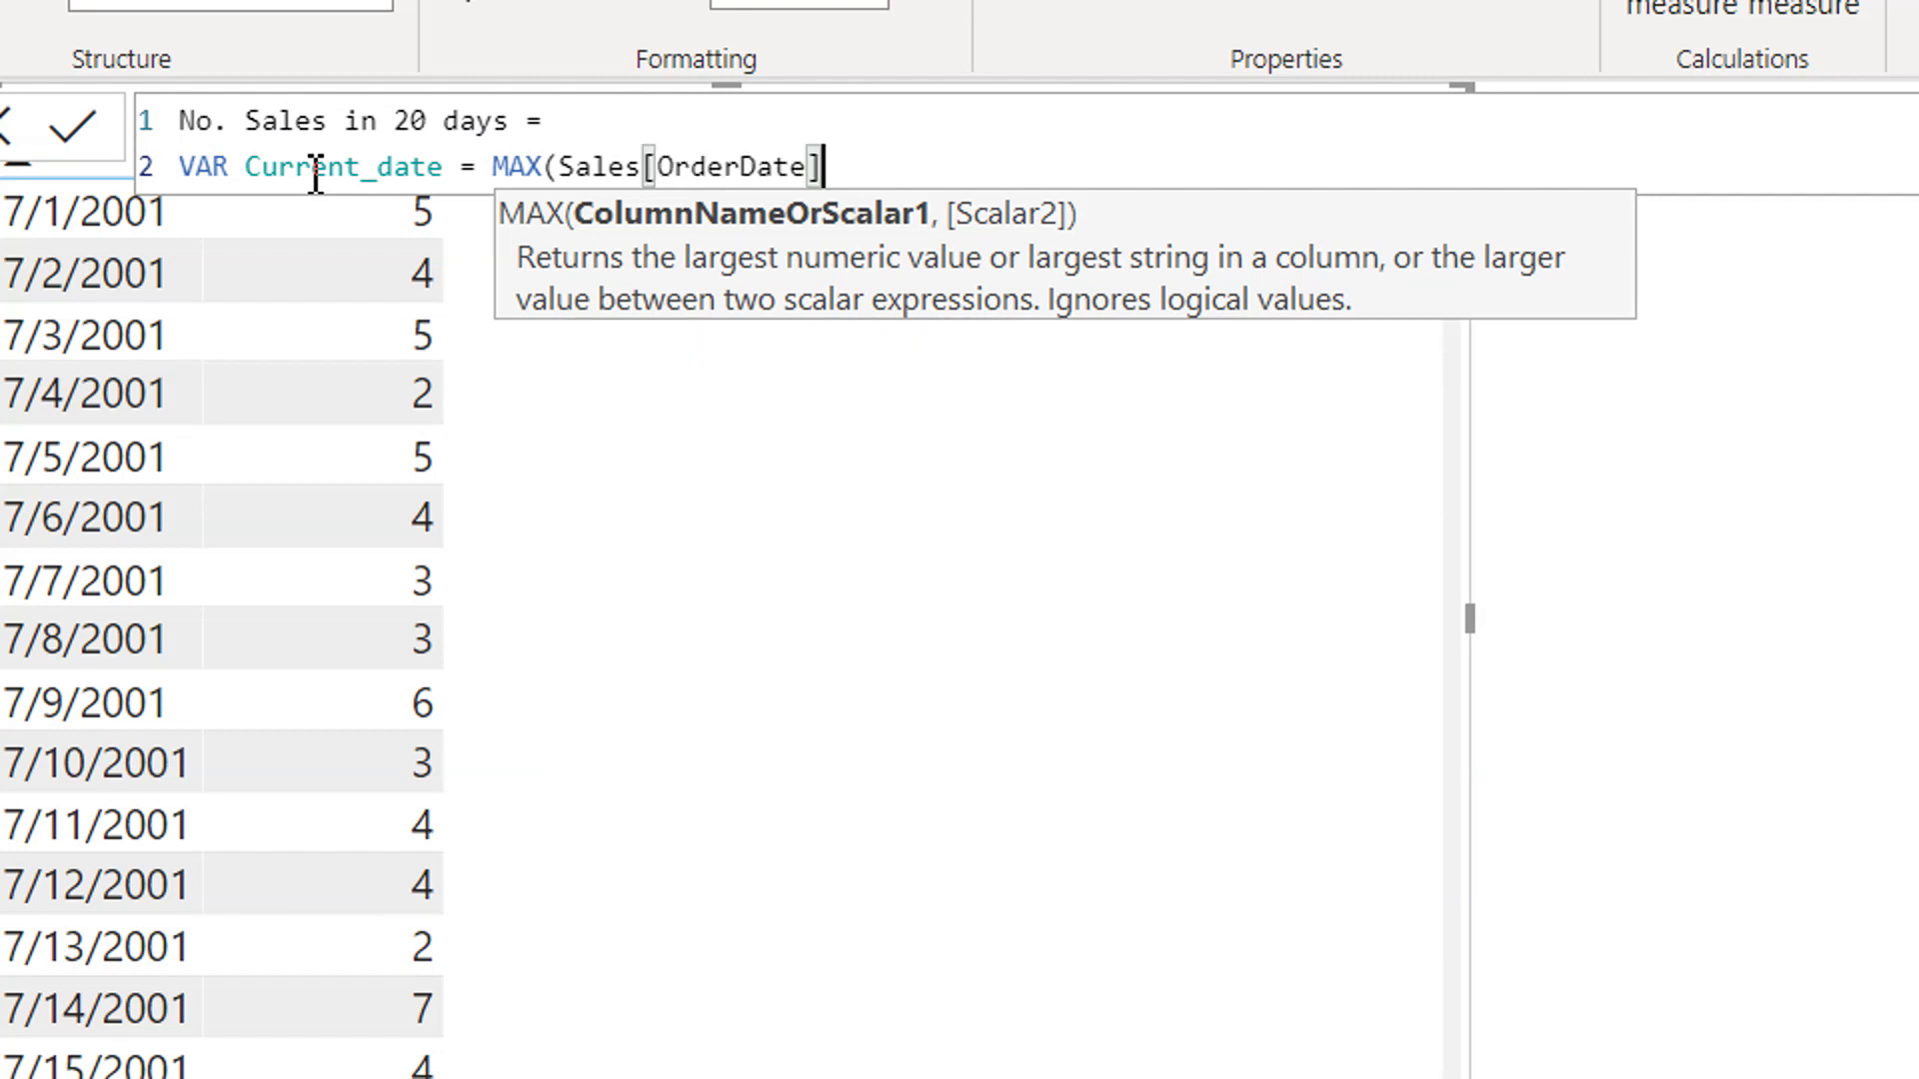
{"action": "type", "text": ")"}
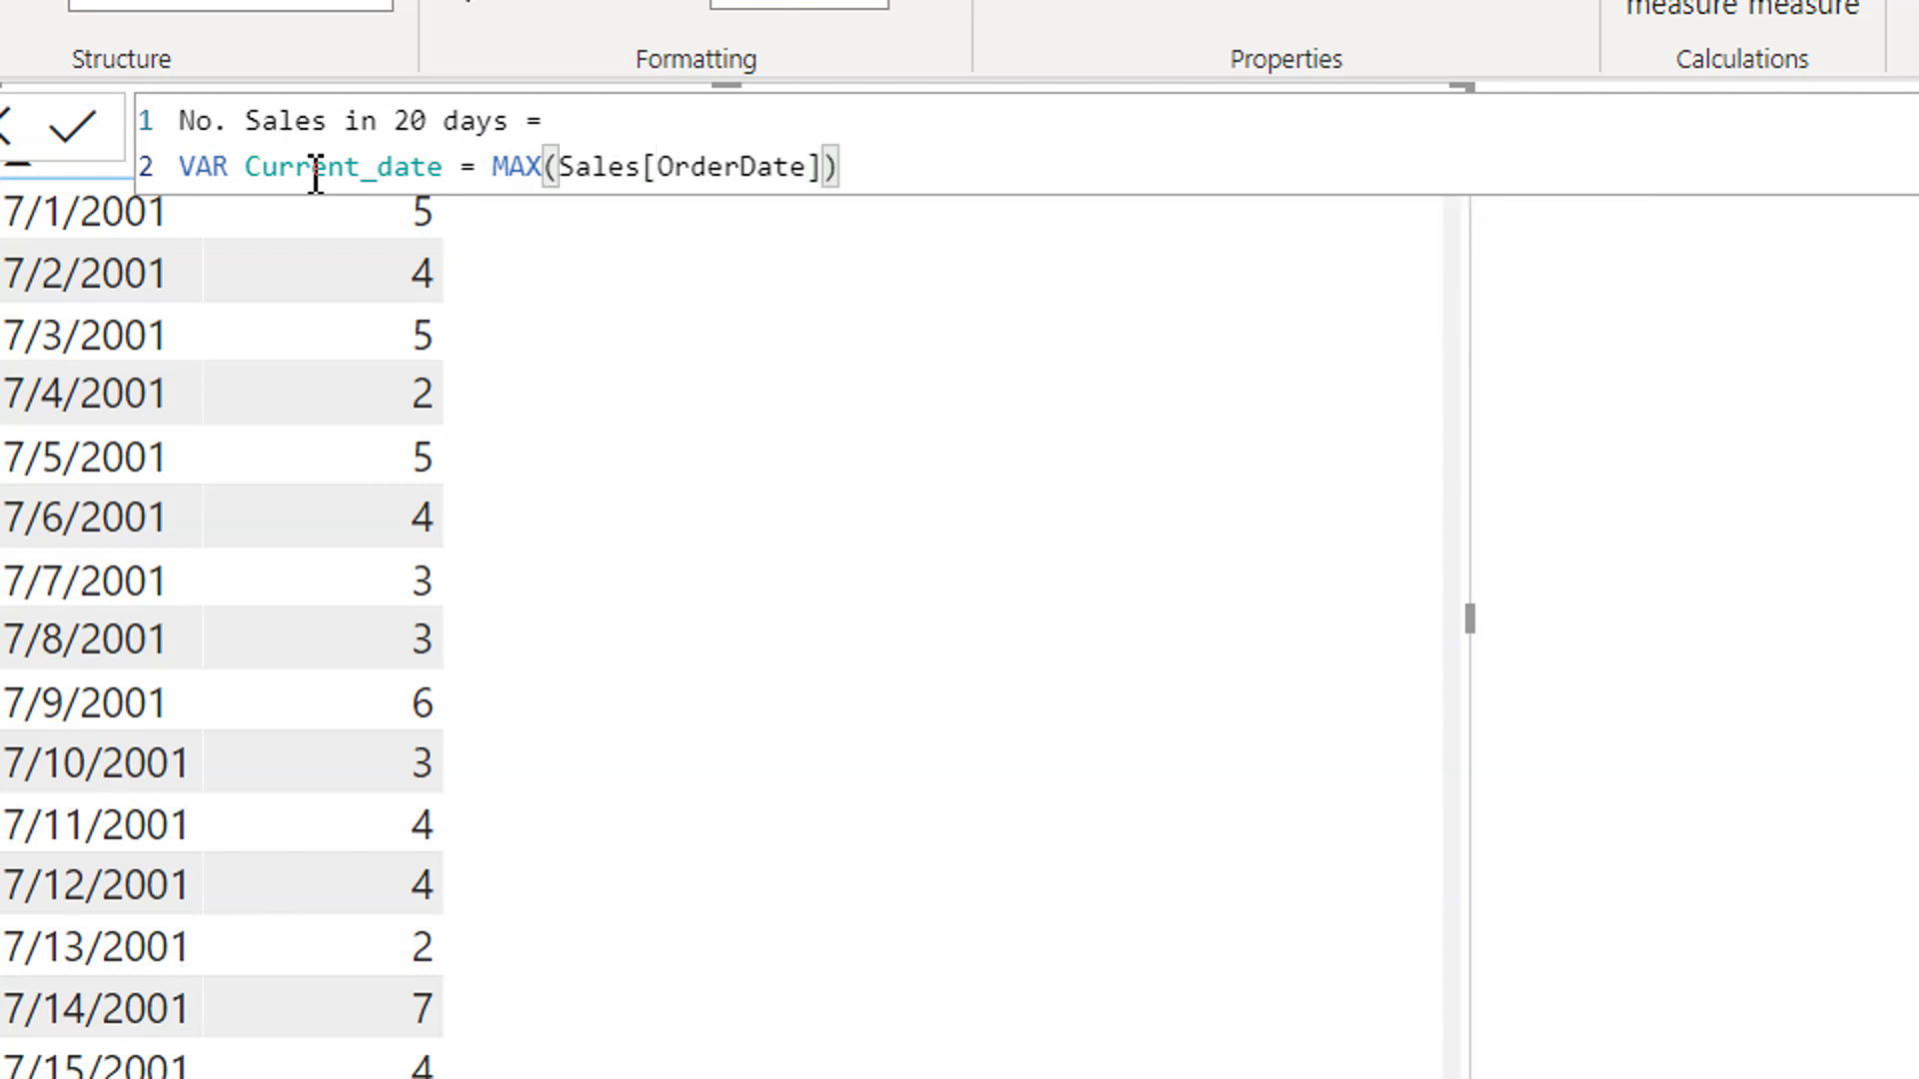
{"action": "key", "text": "shift+Return"}
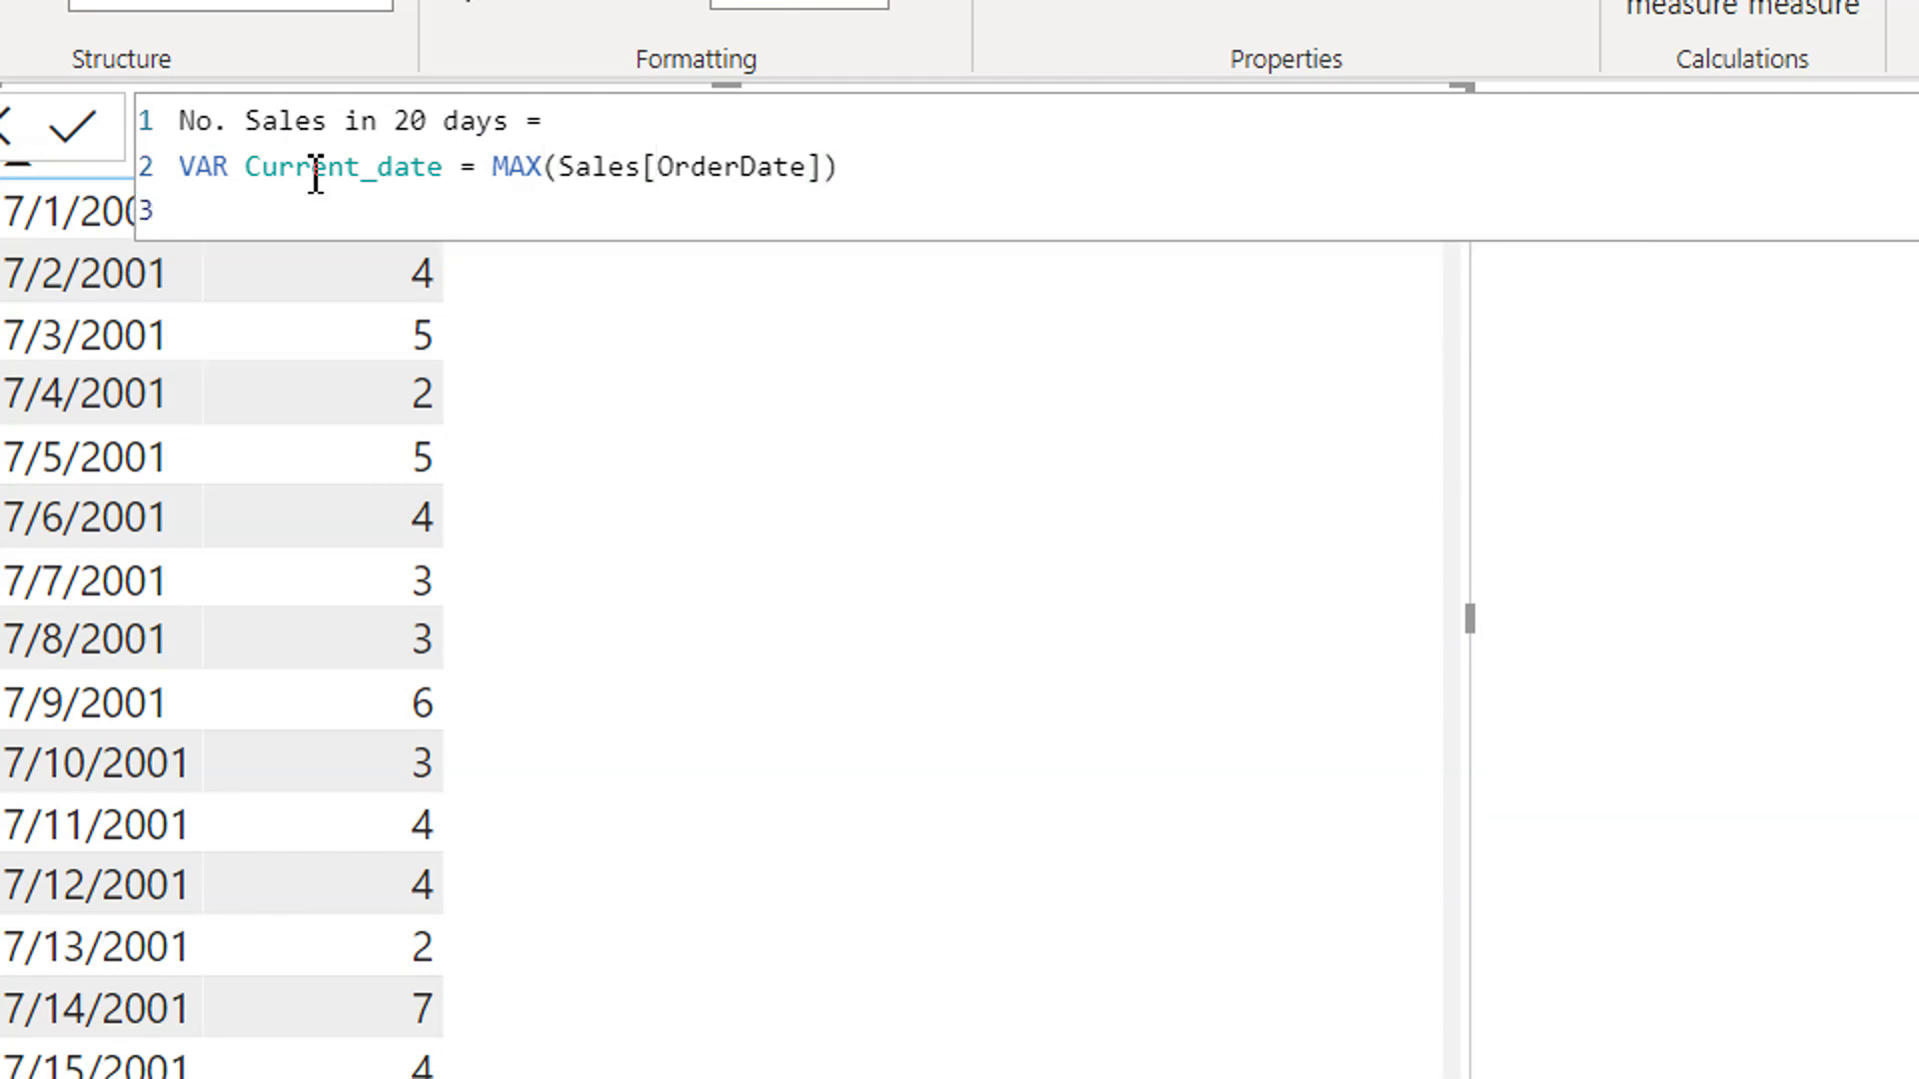
Add a Return line followed by CALCULATE([No. Of sales], leaving a new line for the filter.
{"action": "type", "text": "Return"}
{"action": "key", "text": "shift+Return"}
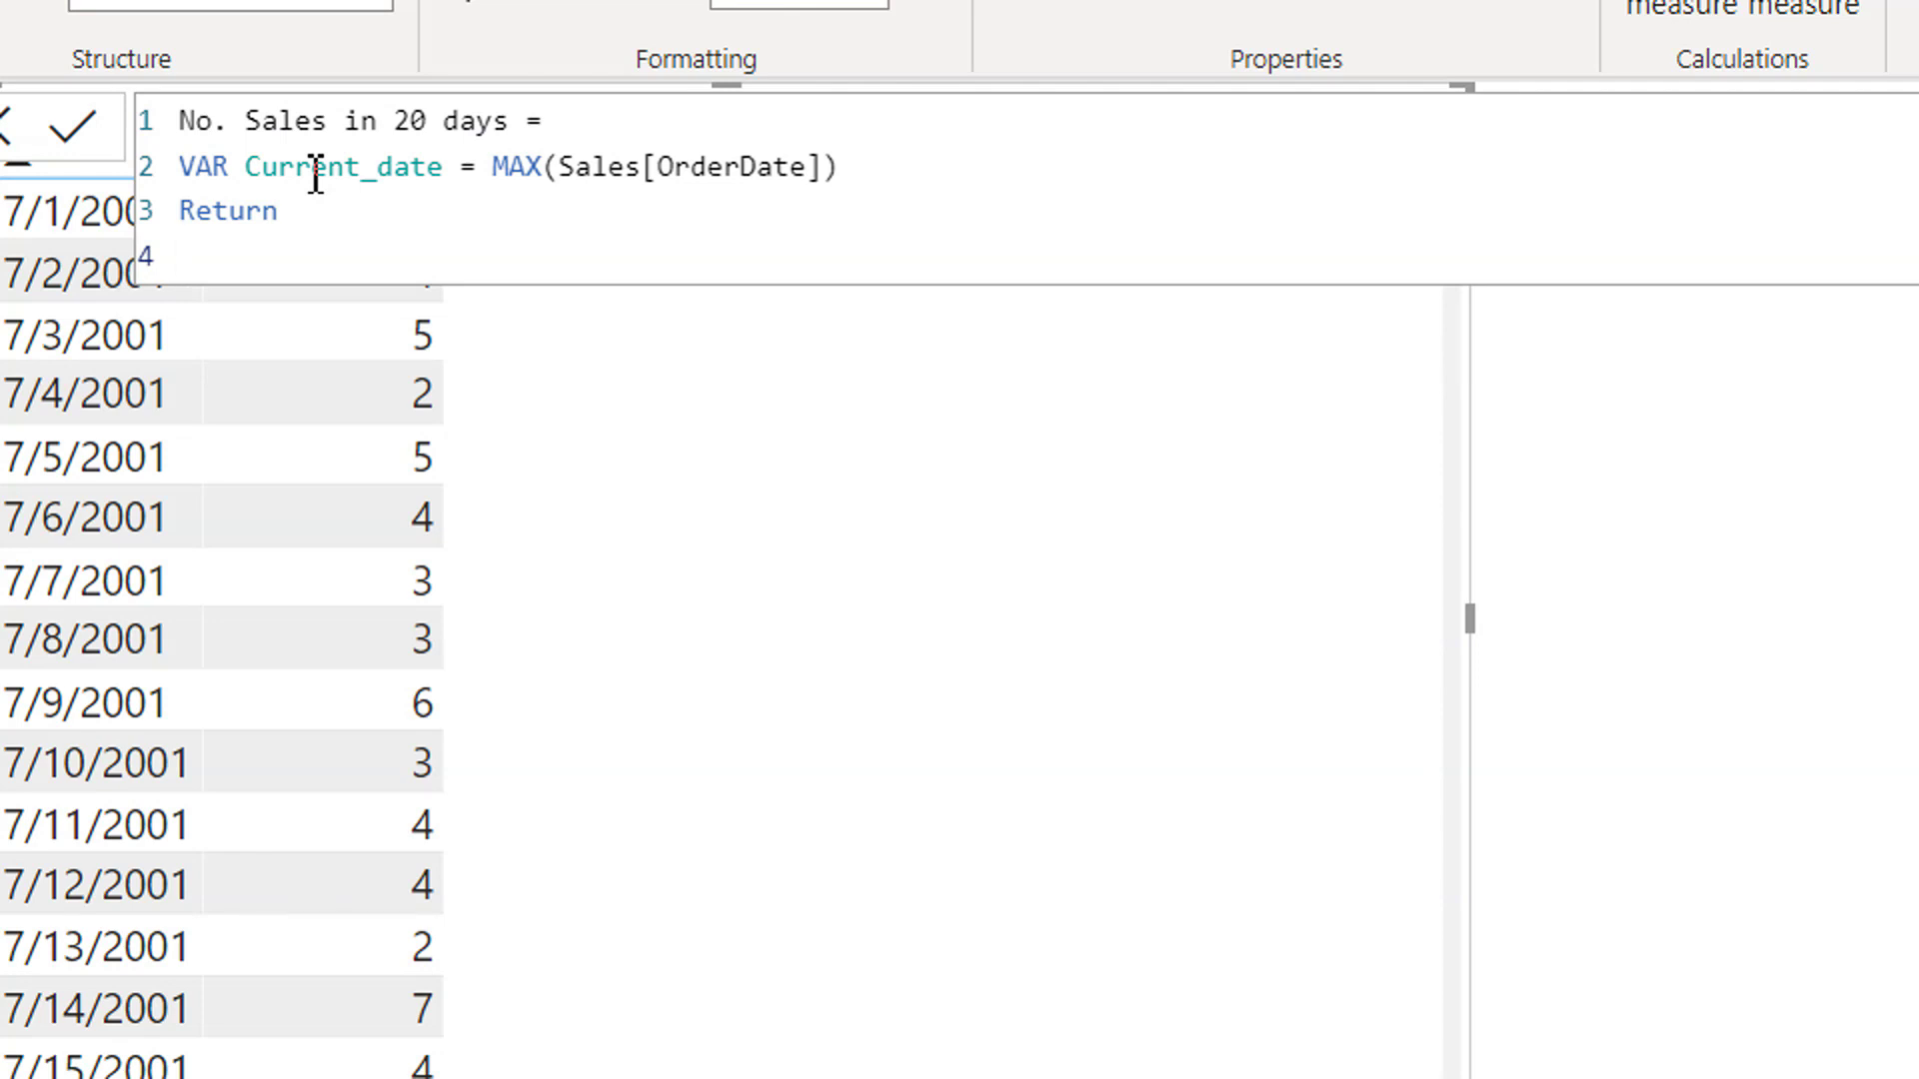
{"action": "type", "text": "cal"}
{"action": "key", "text": "Tab"}
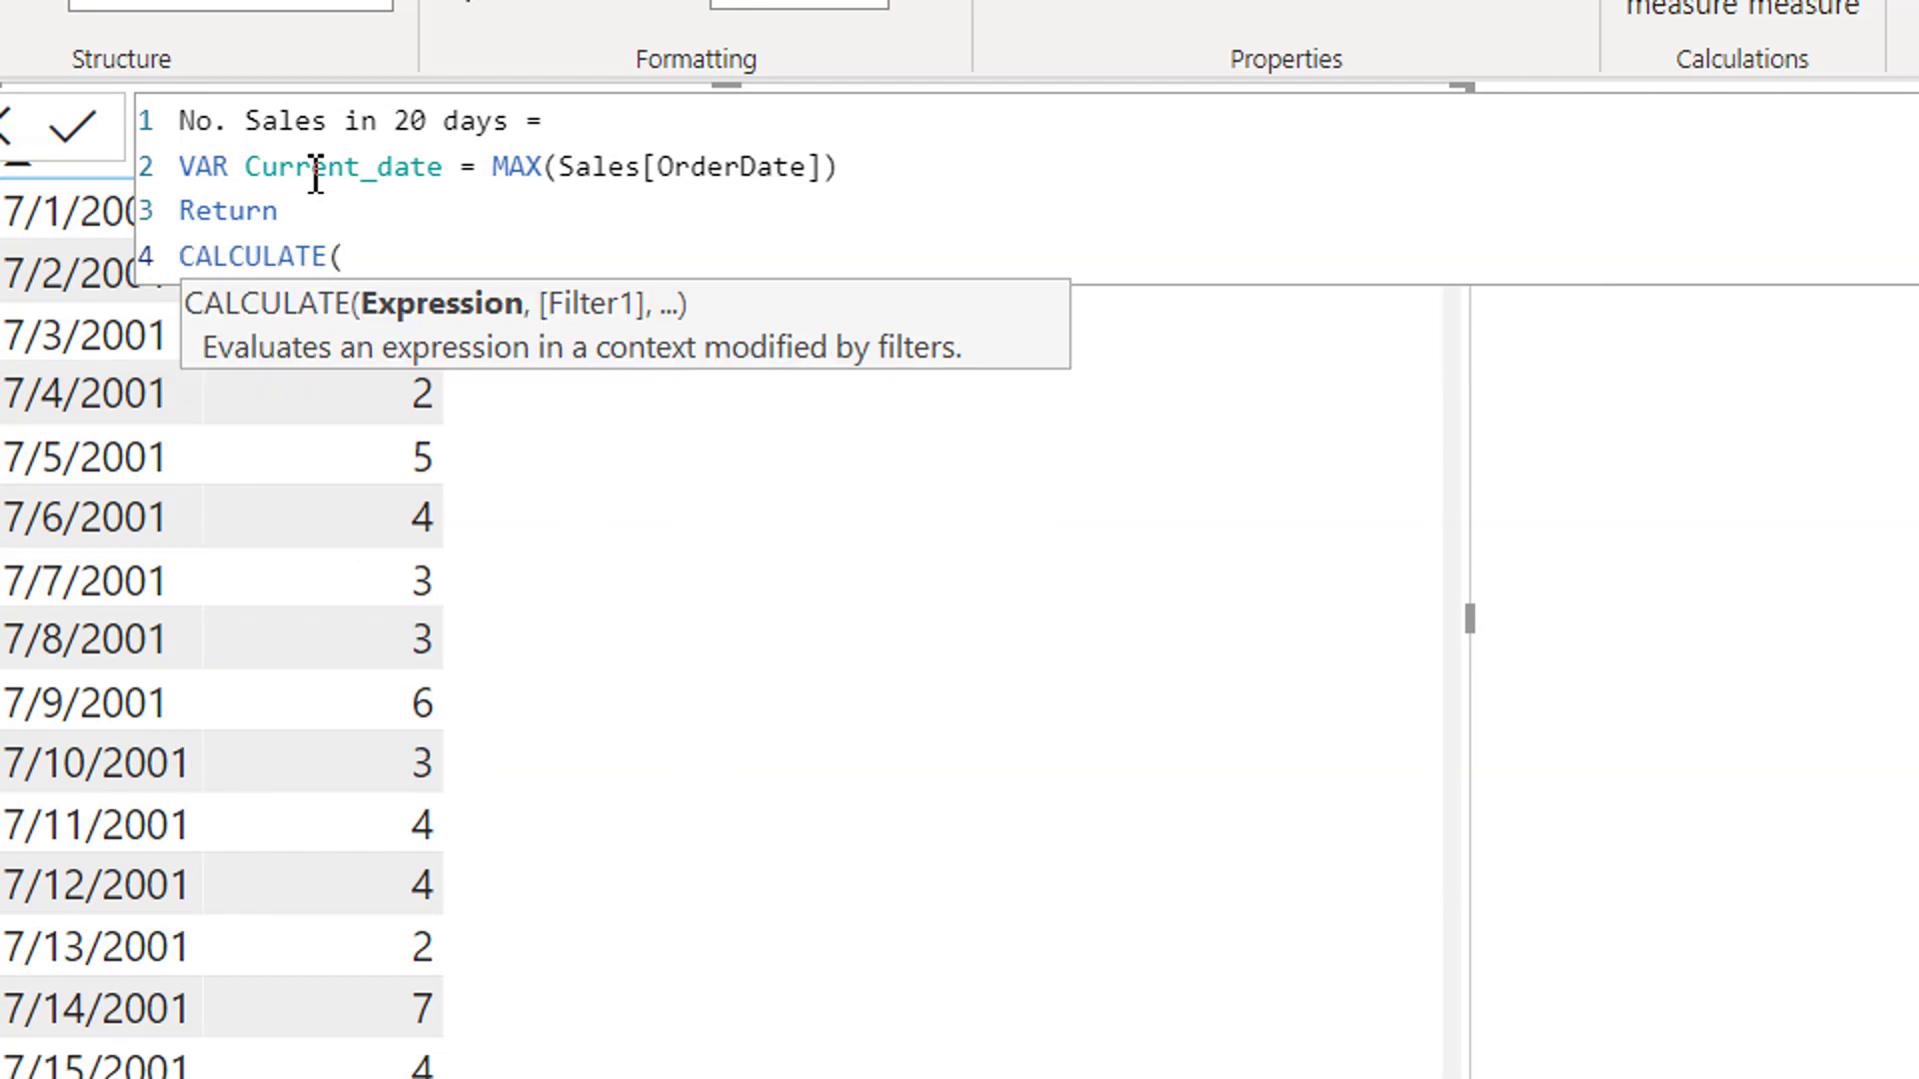
{"action": "type", "text": "no."}
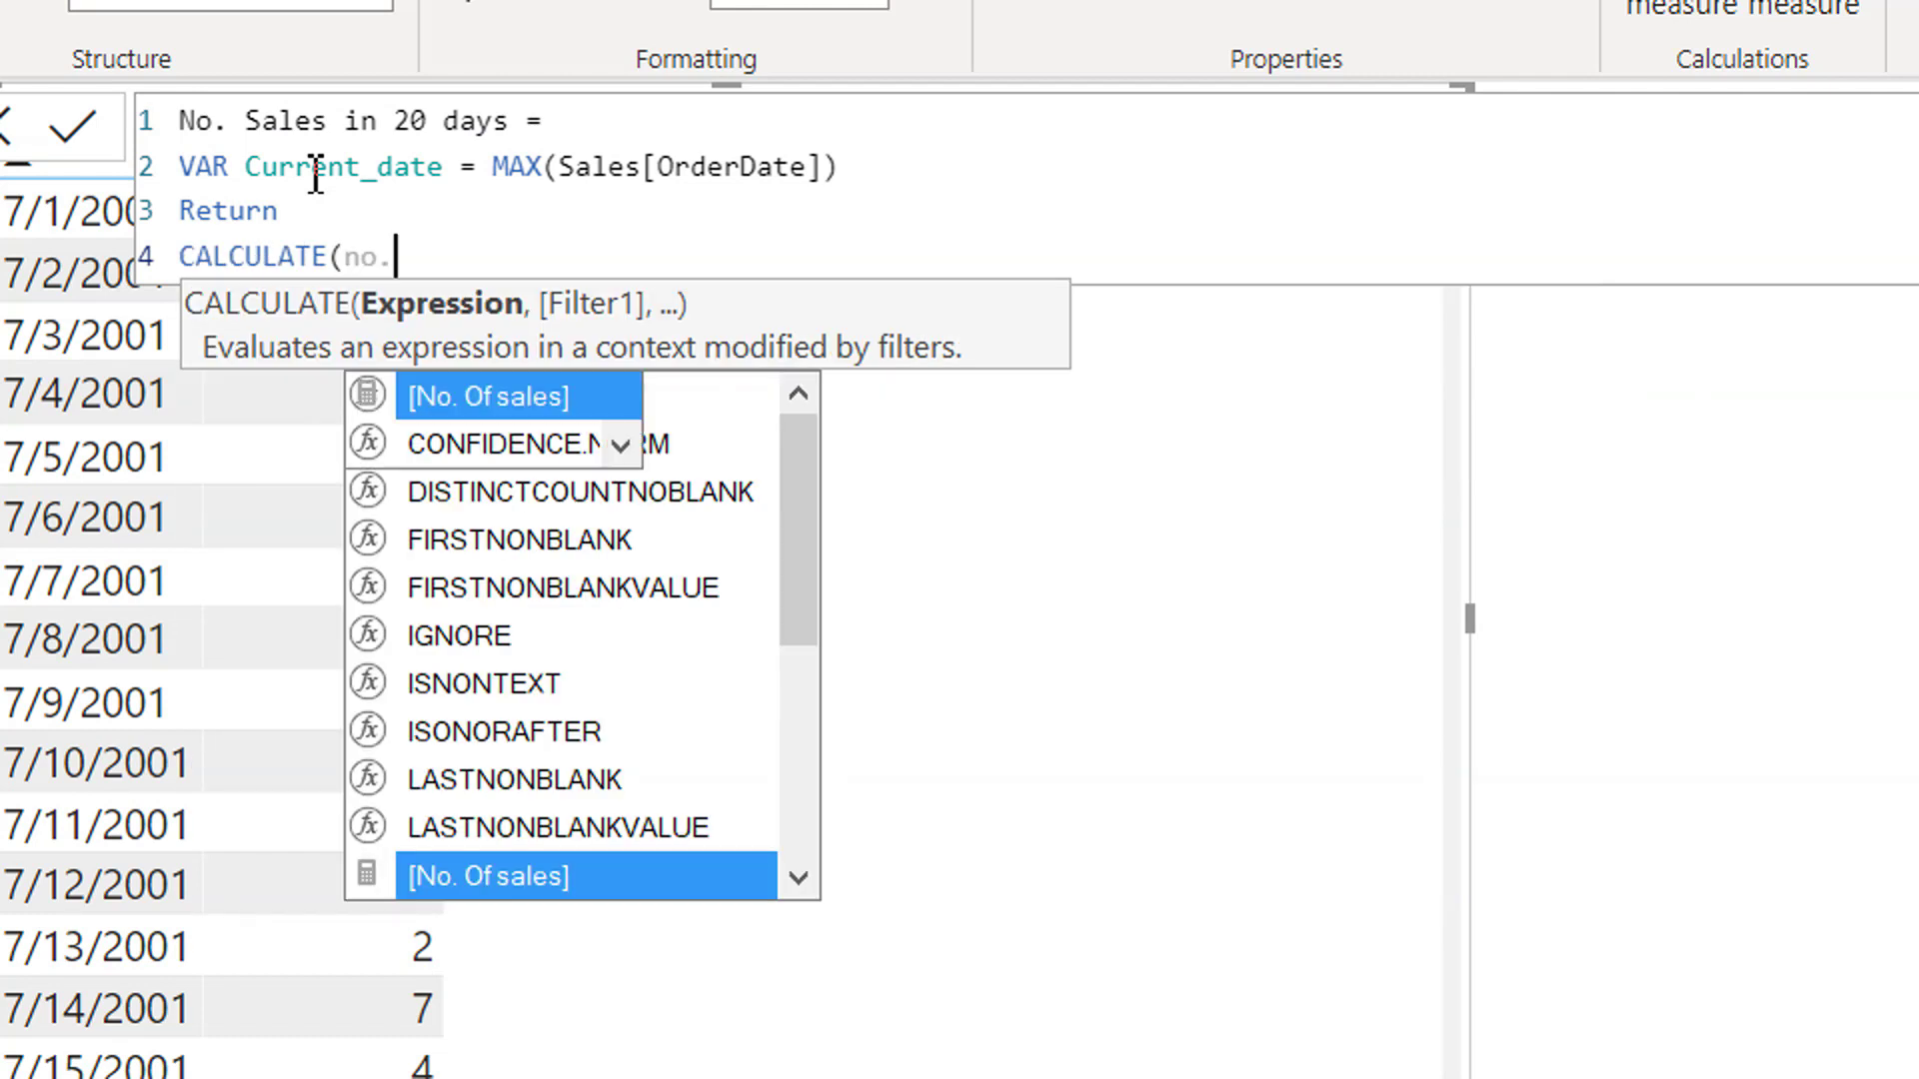
{"action": "key", "text": "Tab"}
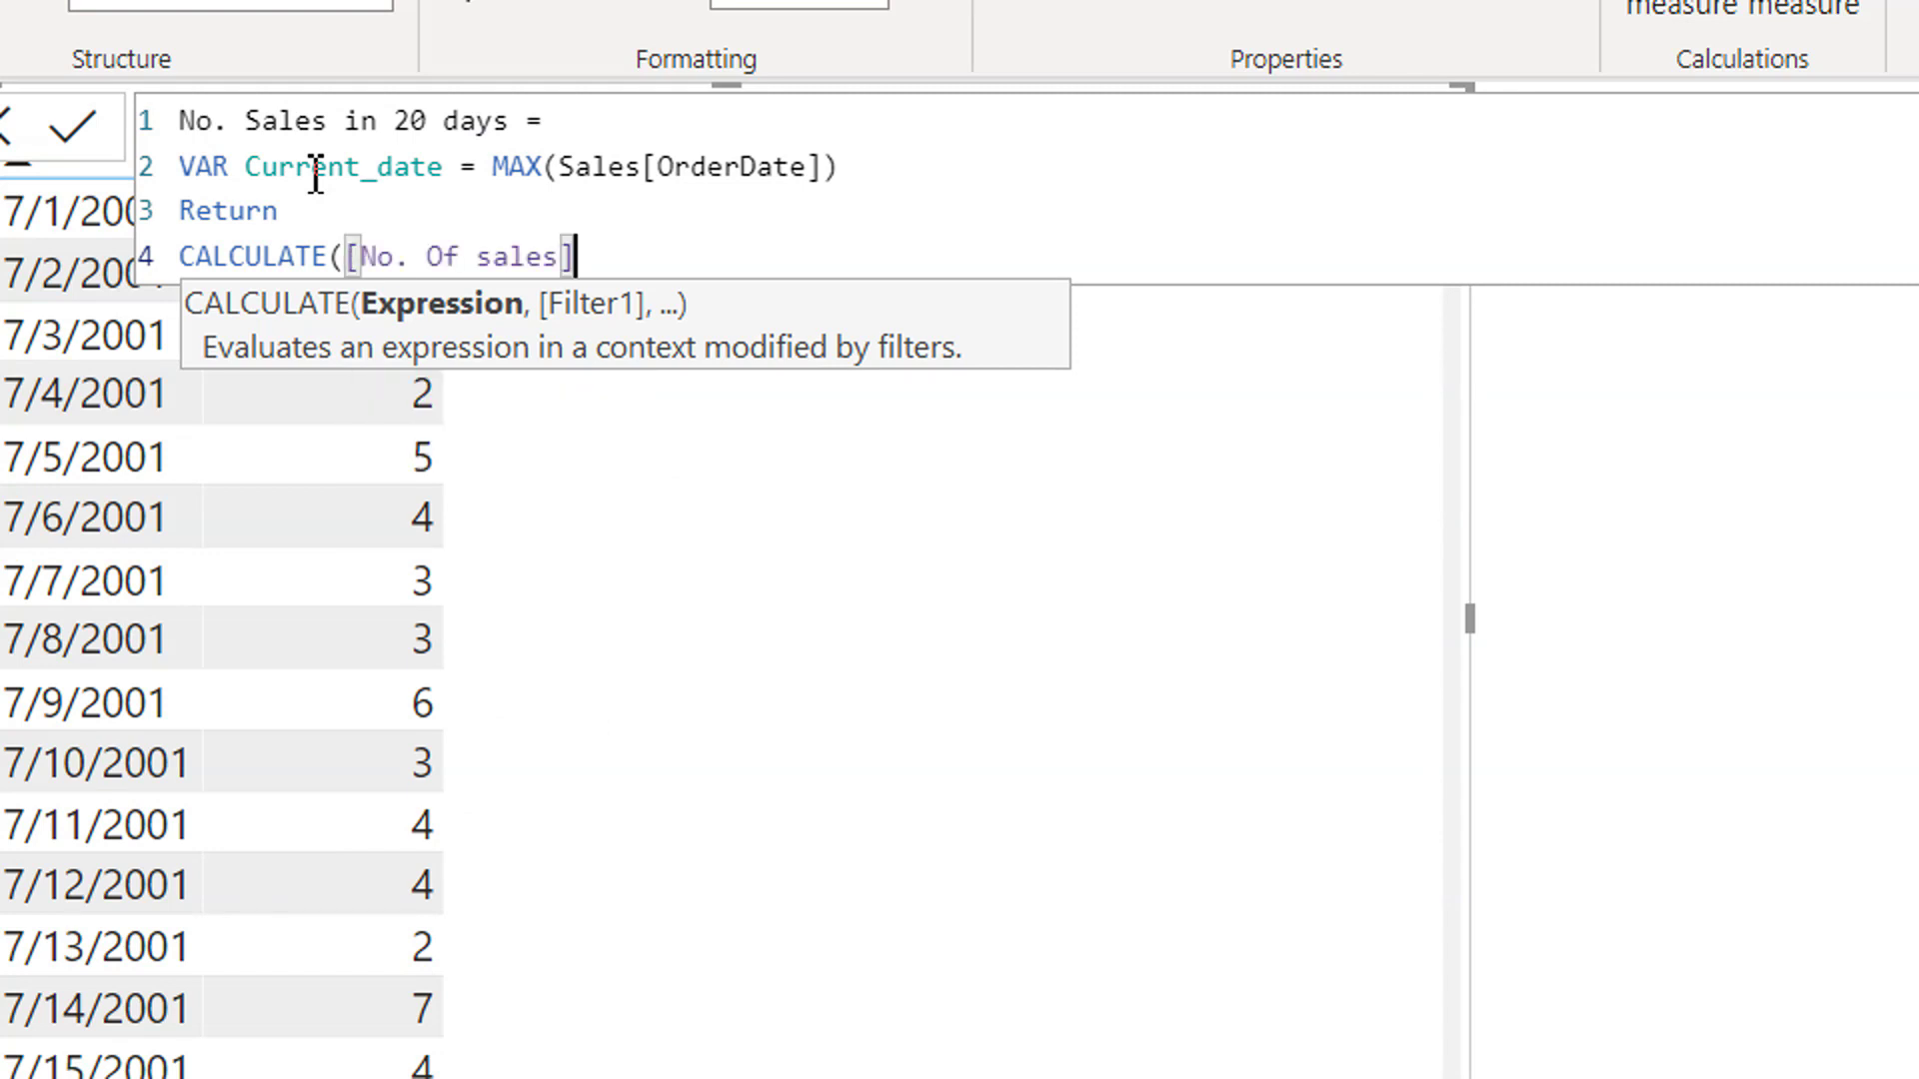
{"action": "type", "text": ","}
{"action": "key", "text": "shift+Return"}
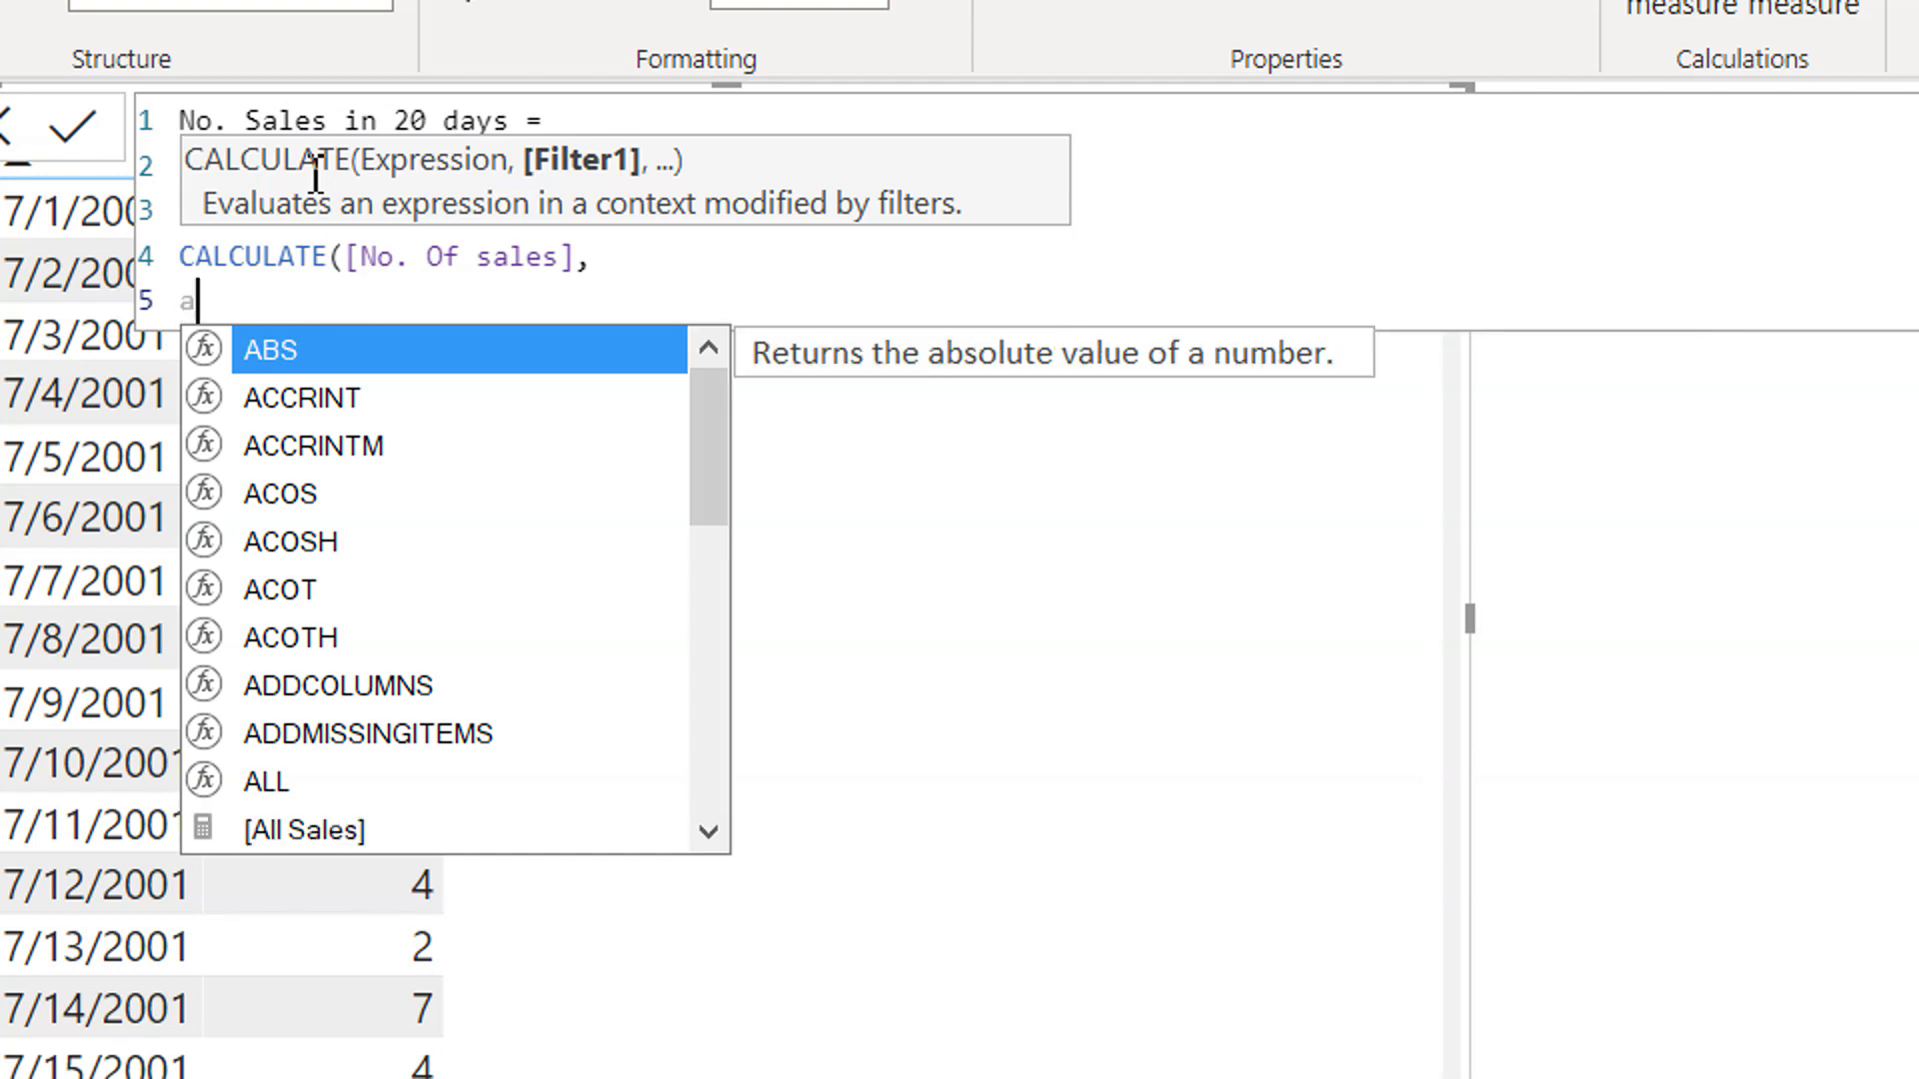
Enter FILTER(ALL('Calendar')) as the CALCULATE filter and begin the date condition.
{"action": "type", "text": "ll"}
{"action": "key", "text": "BackSpace"}
{"action": "key", "text": "BackSpace"}
{"action": "key", "text": "BackSpace"}
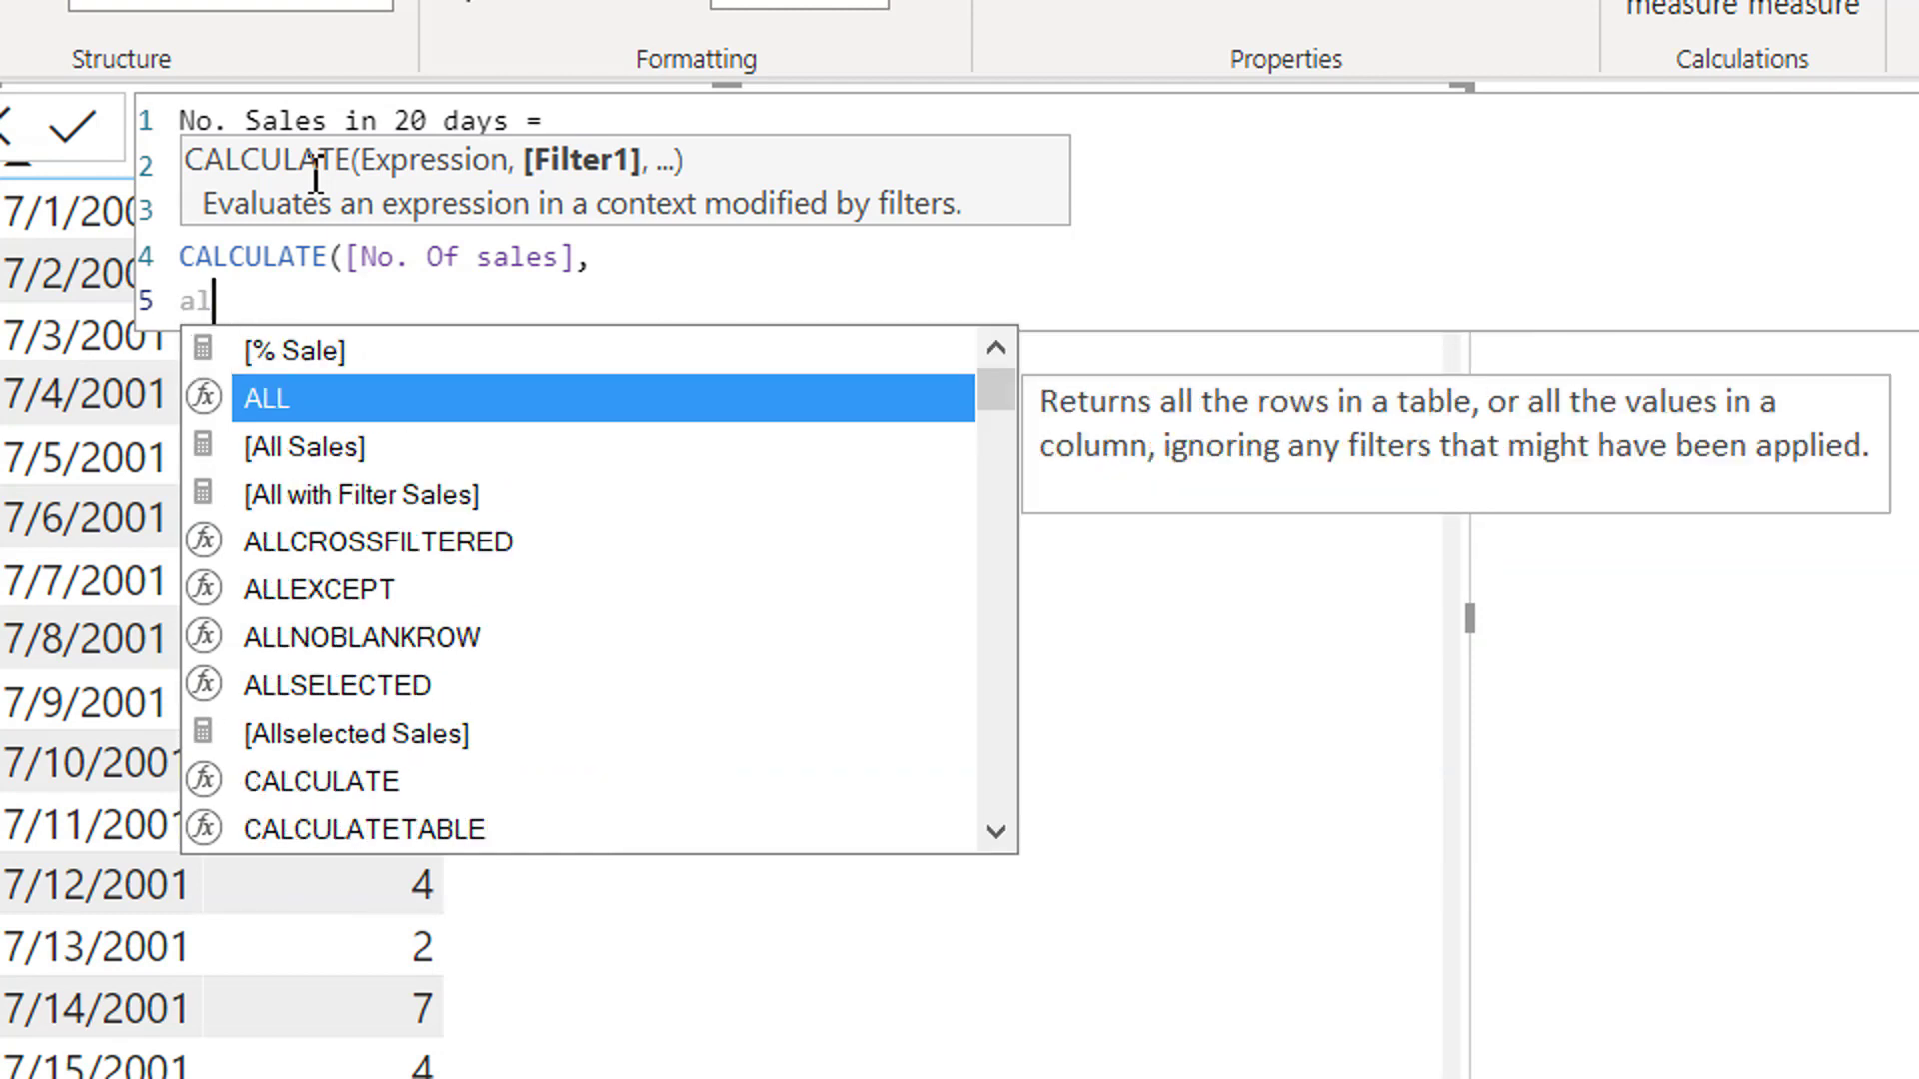
{"action": "type", "text": "filter("}
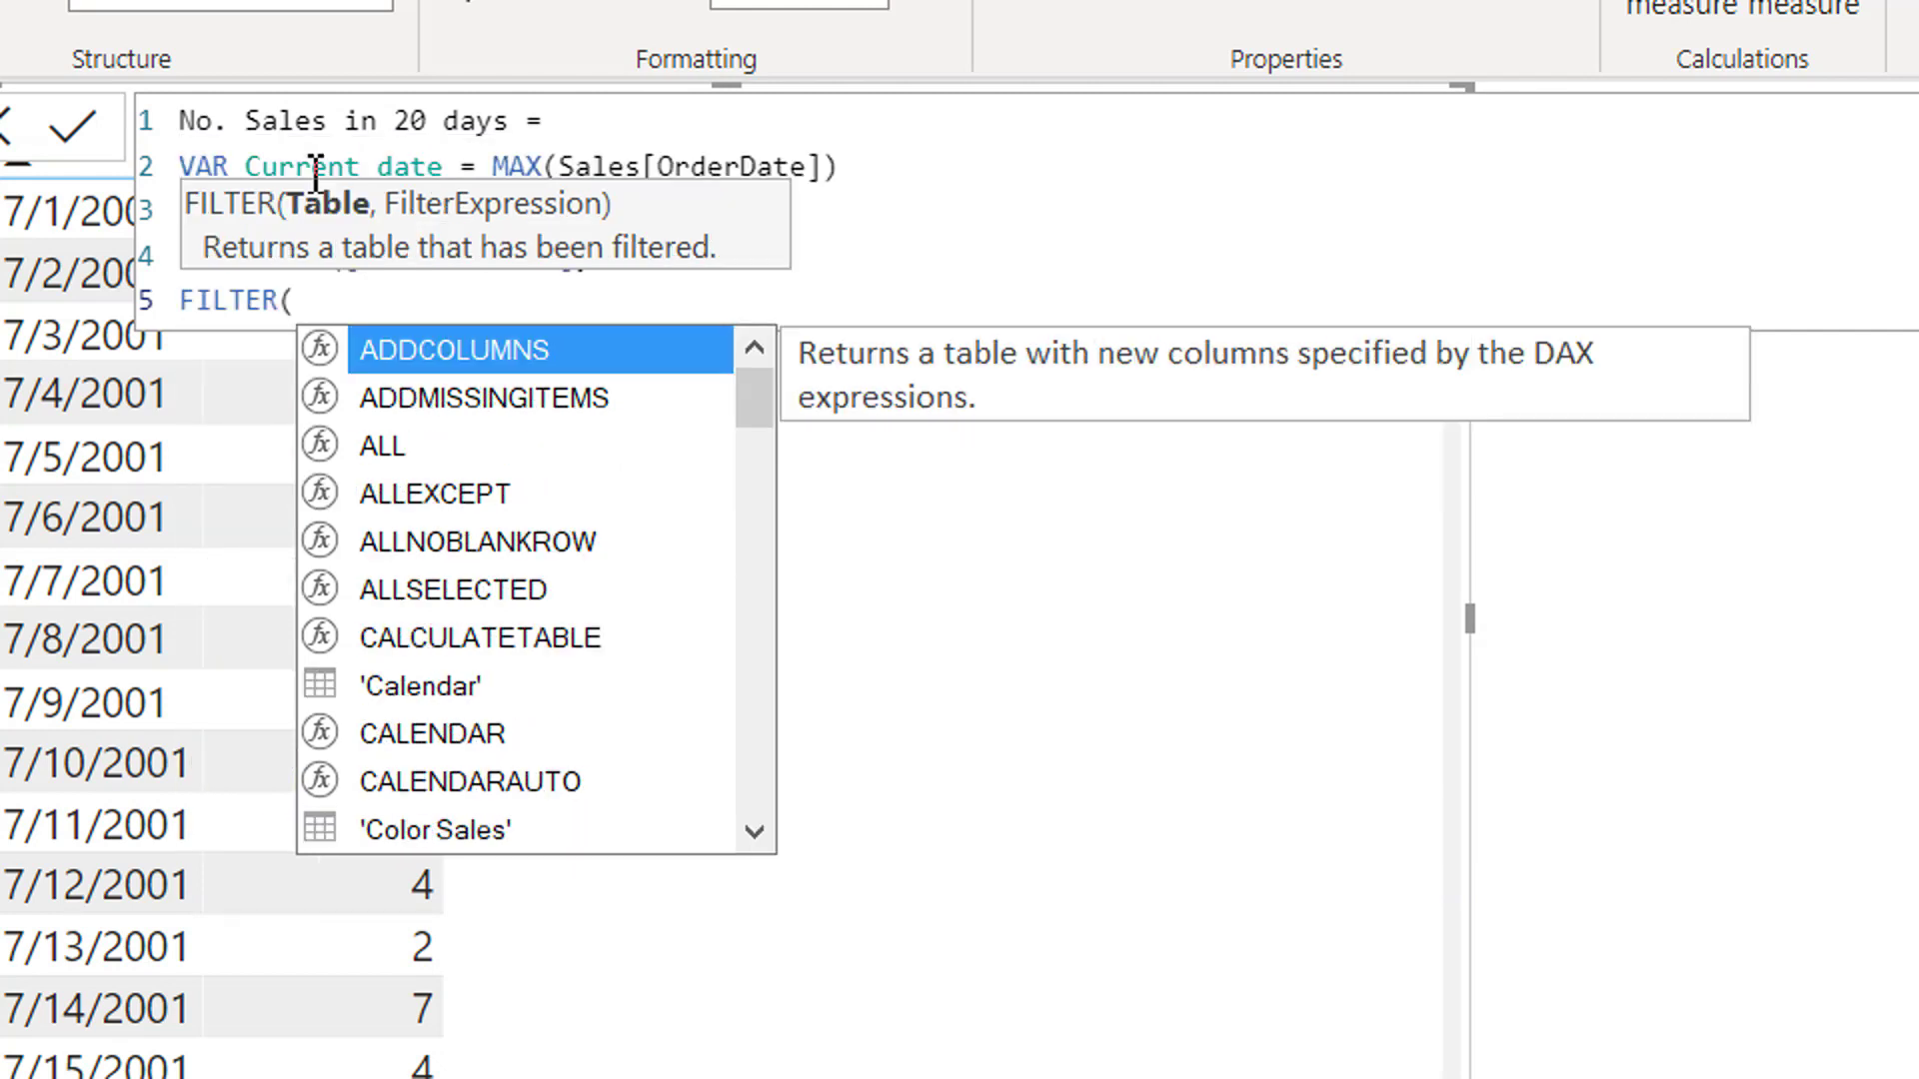
{"action": "type", "text": "all(da"}
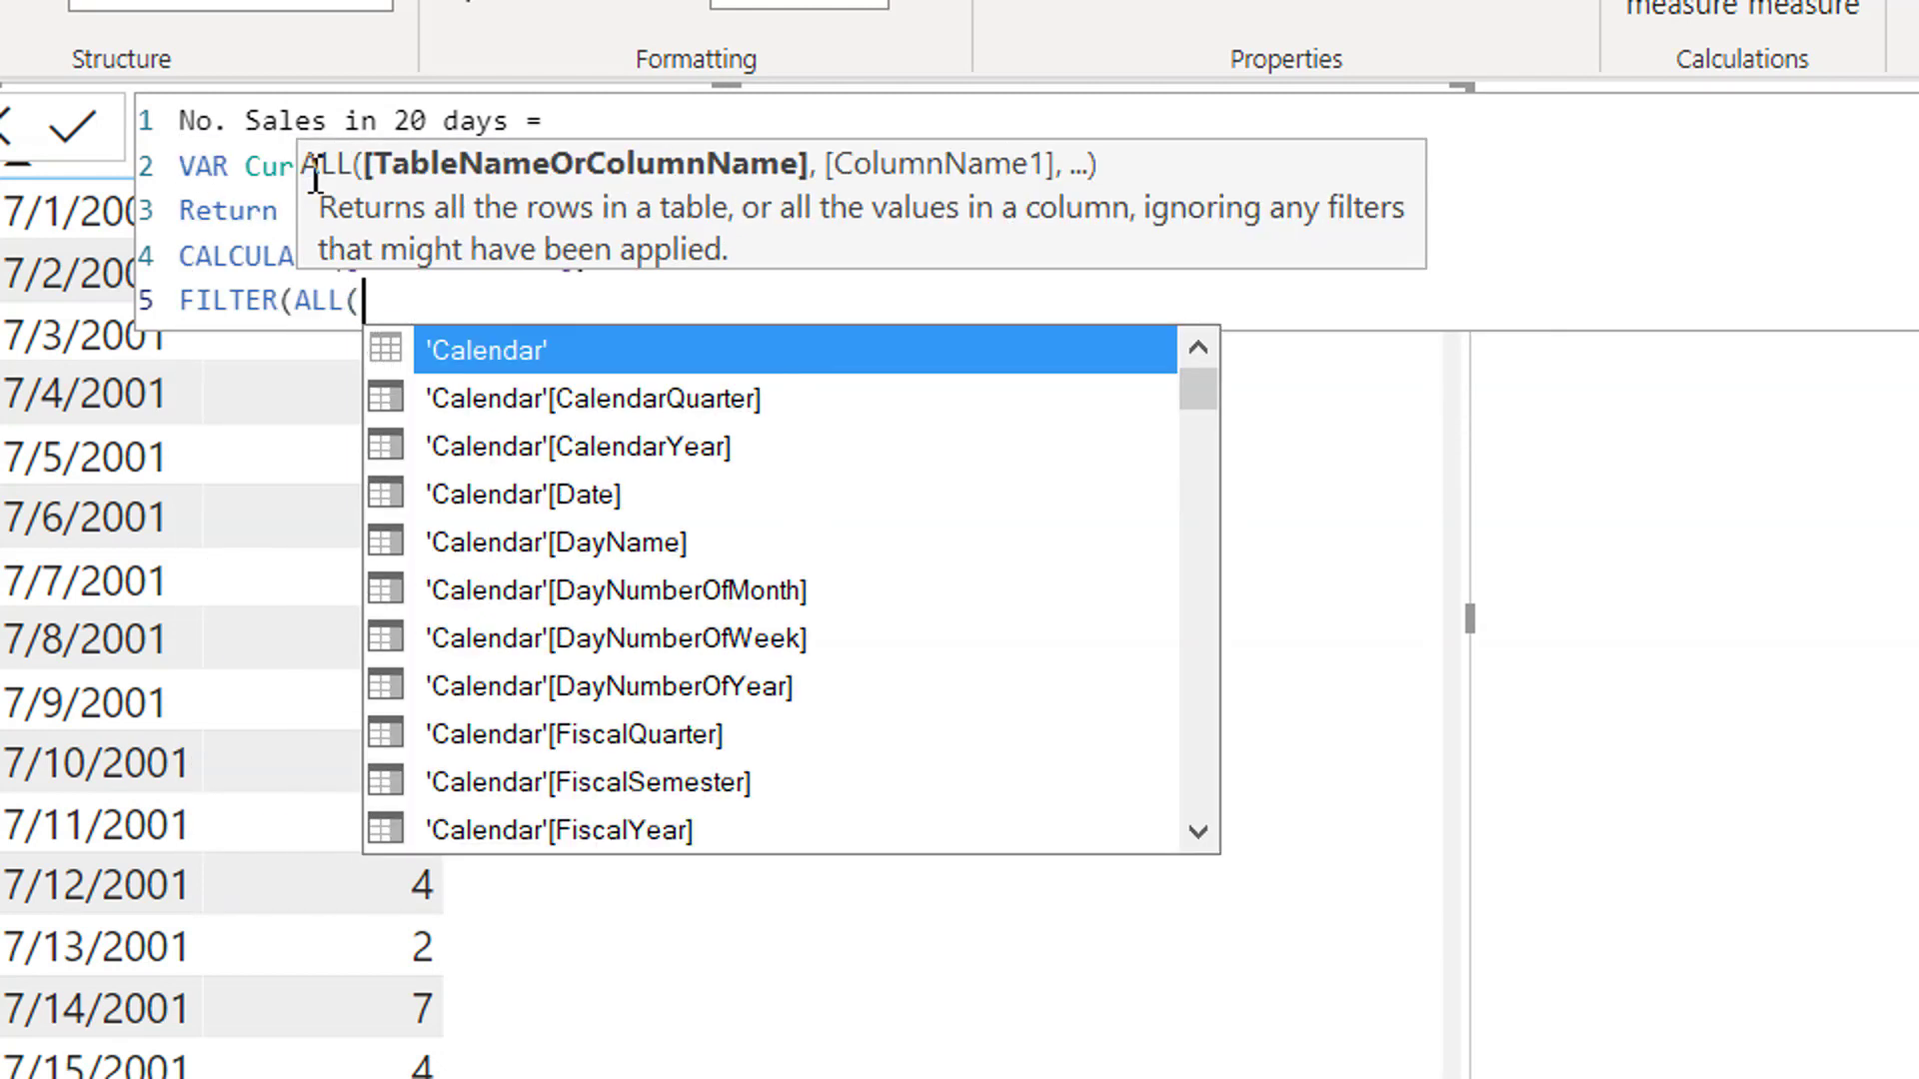
{"action": "key", "text": "BackSpace"}
{"action": "key", "text": "BackSpace"}
{"action": "type", "text": "cal"}
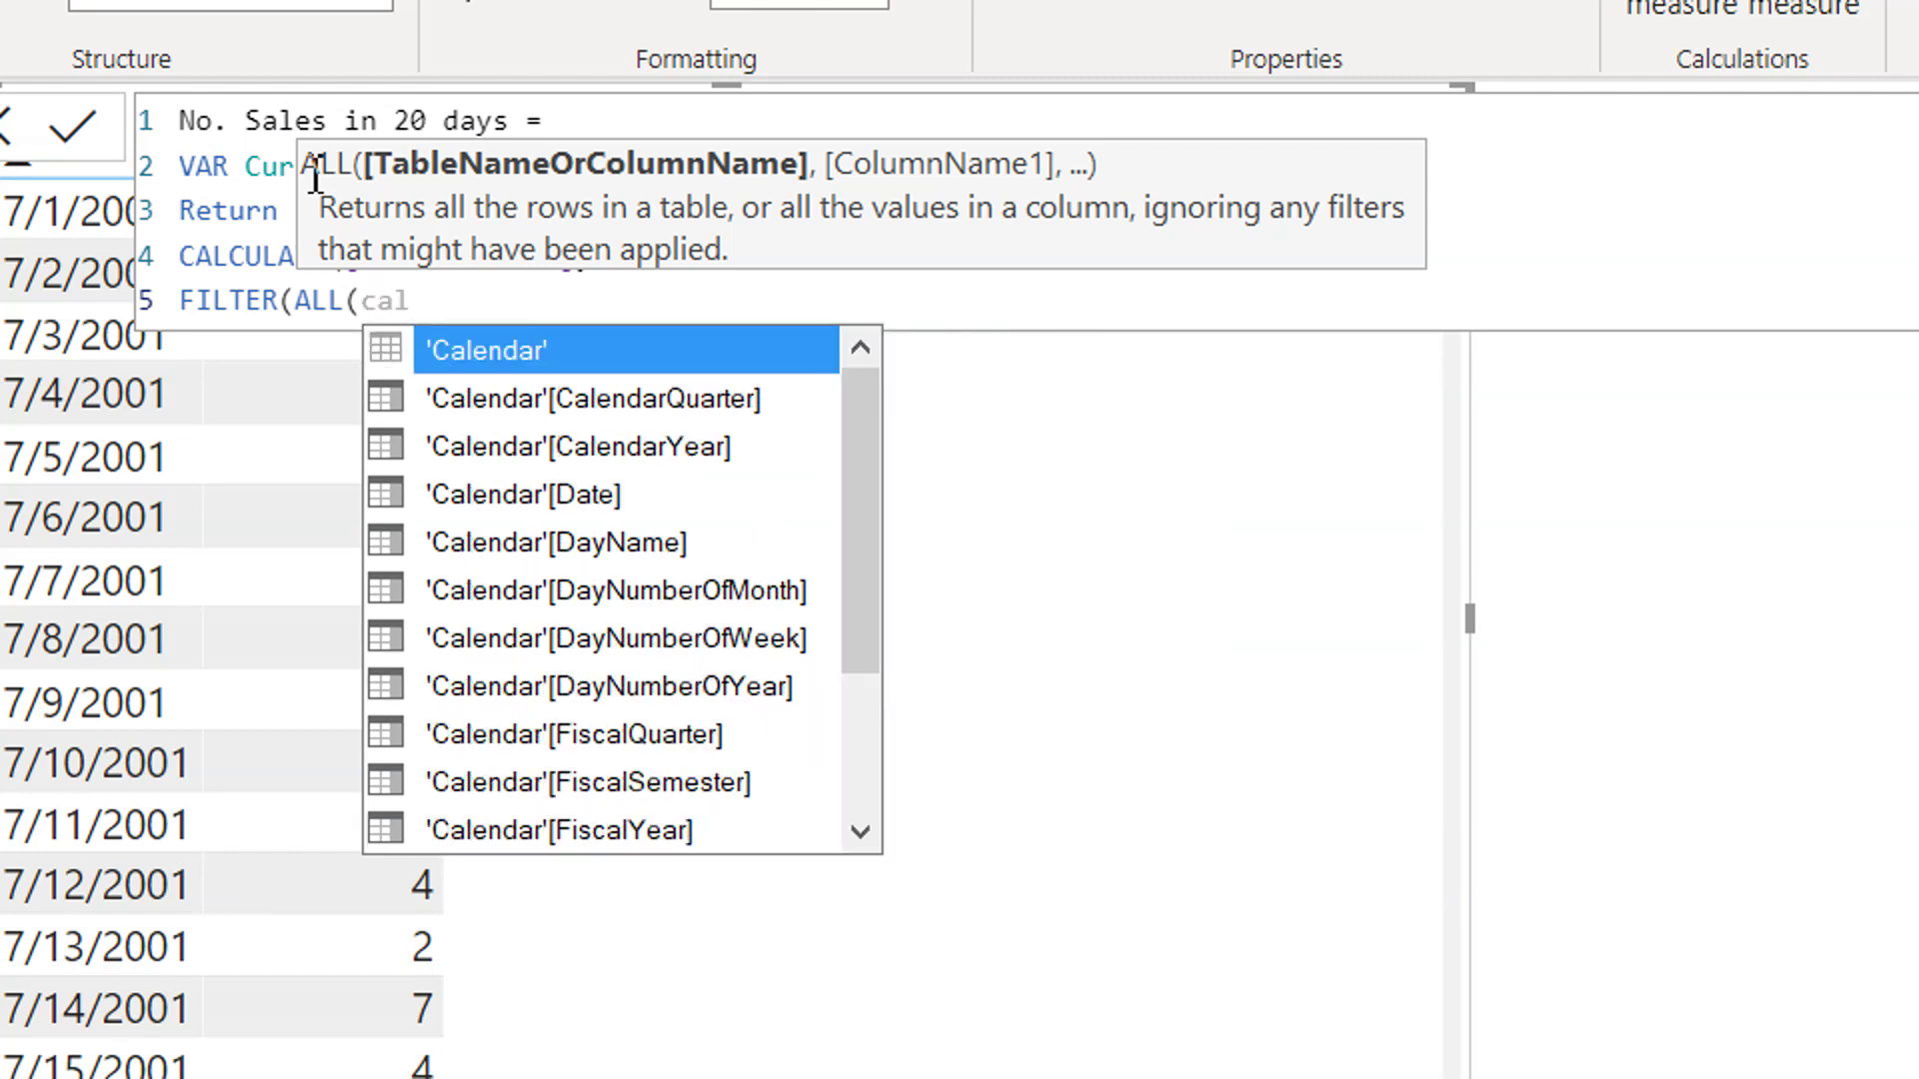
{"action": "key", "text": "Tab"}
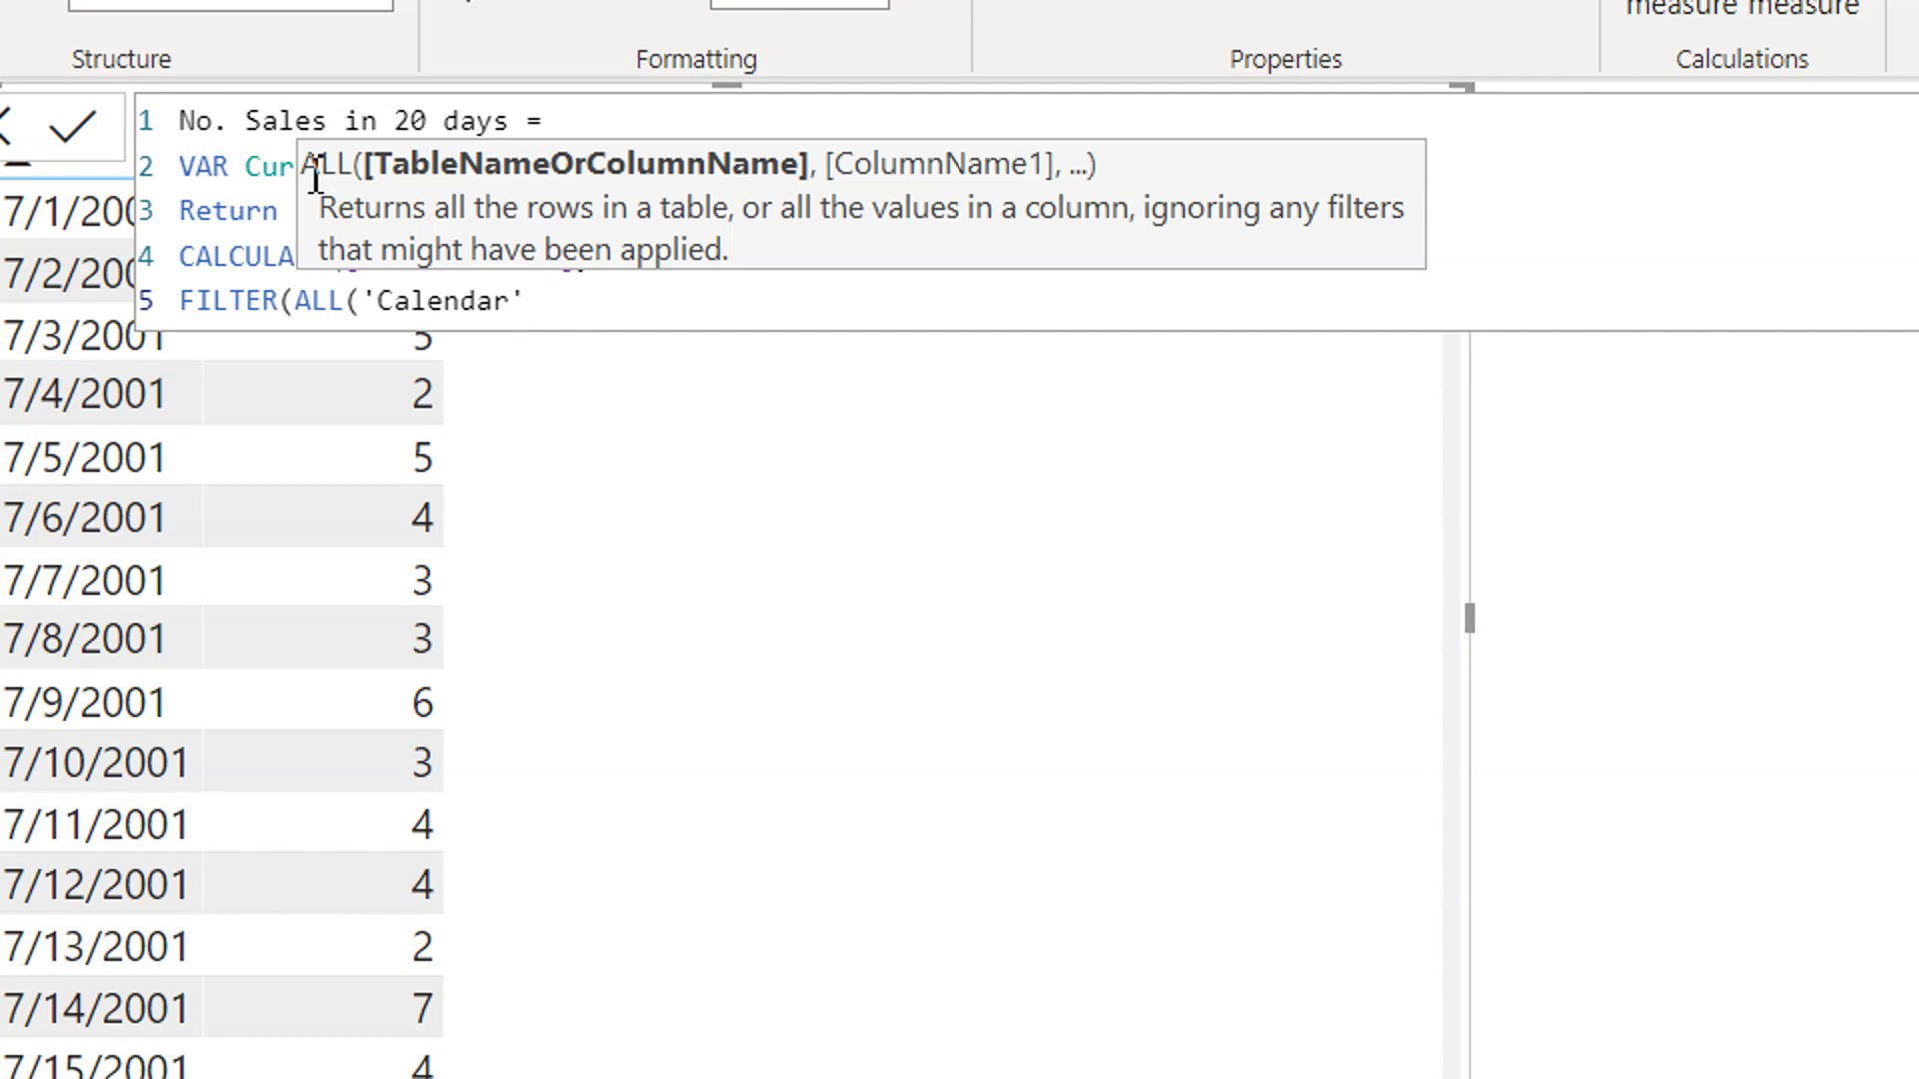
{"action": "type", "text": ")"}
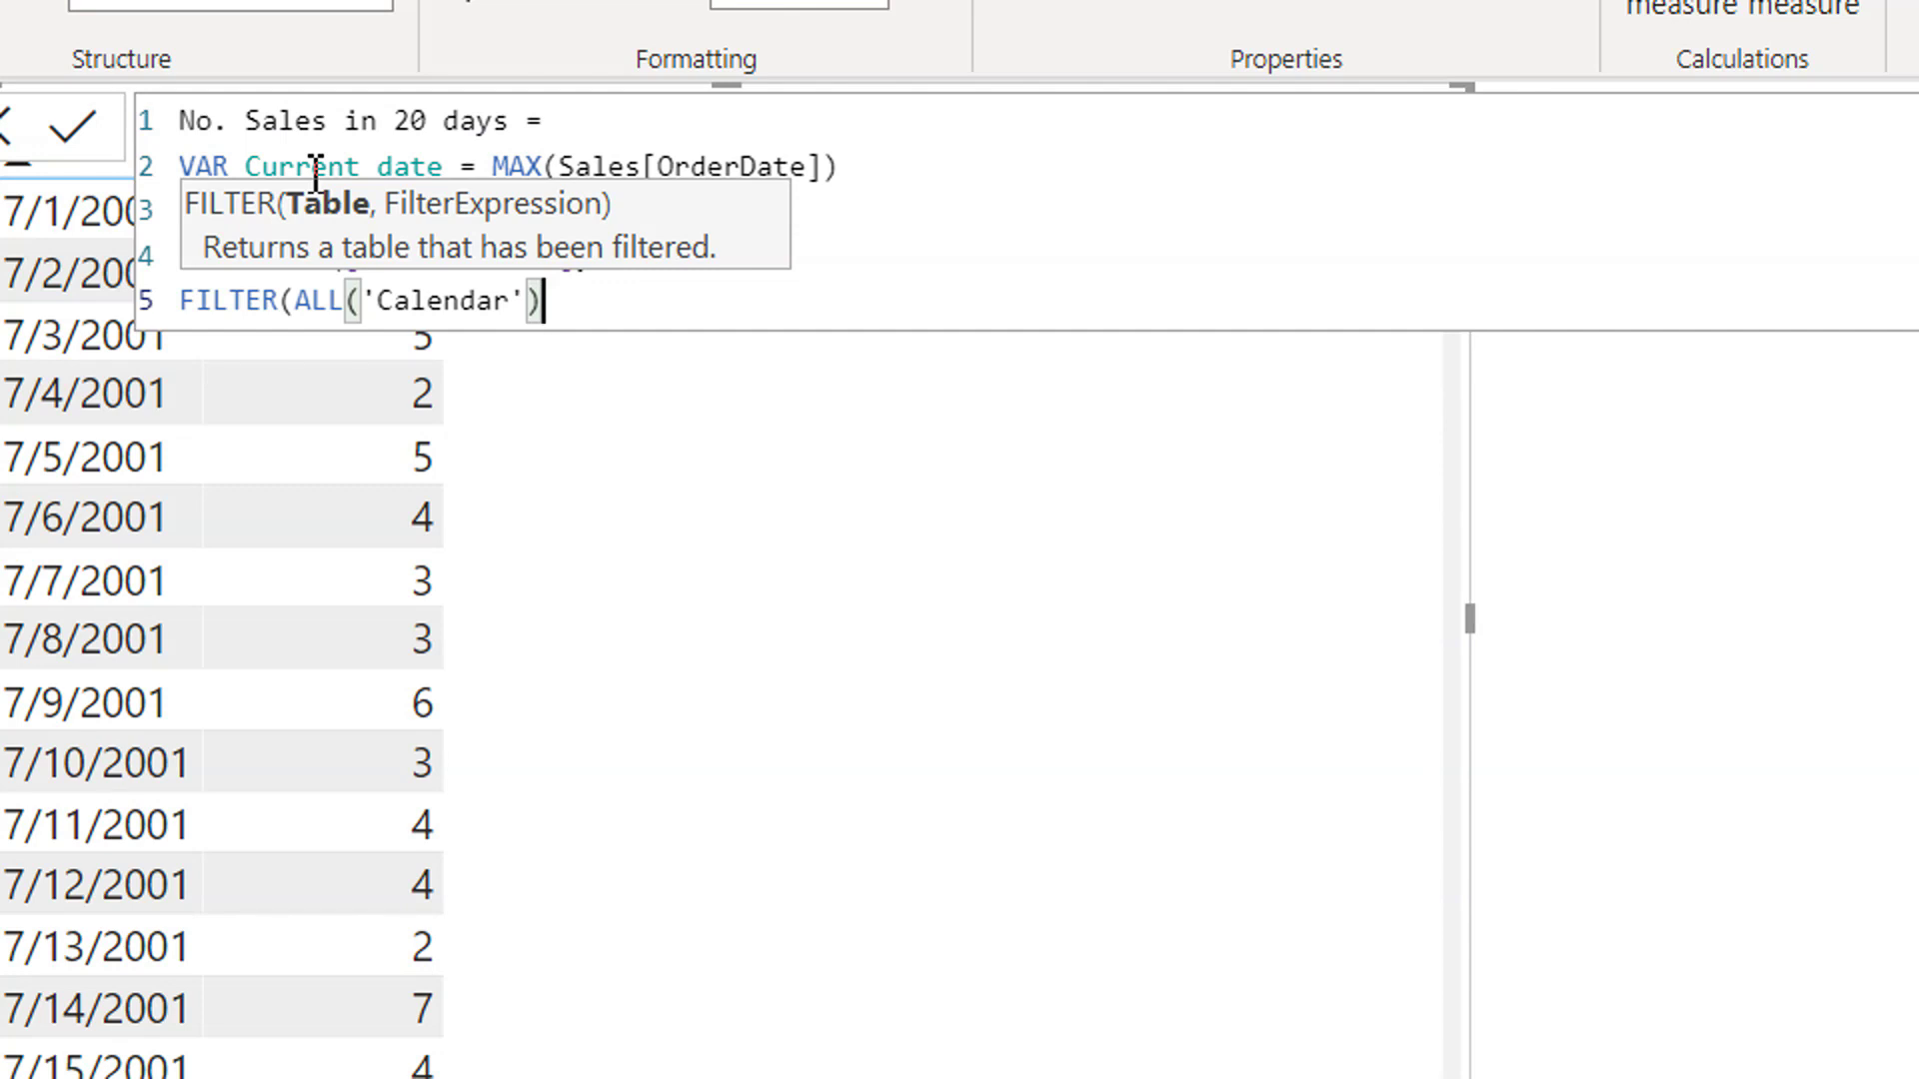
{"action": "type", "text": ","}
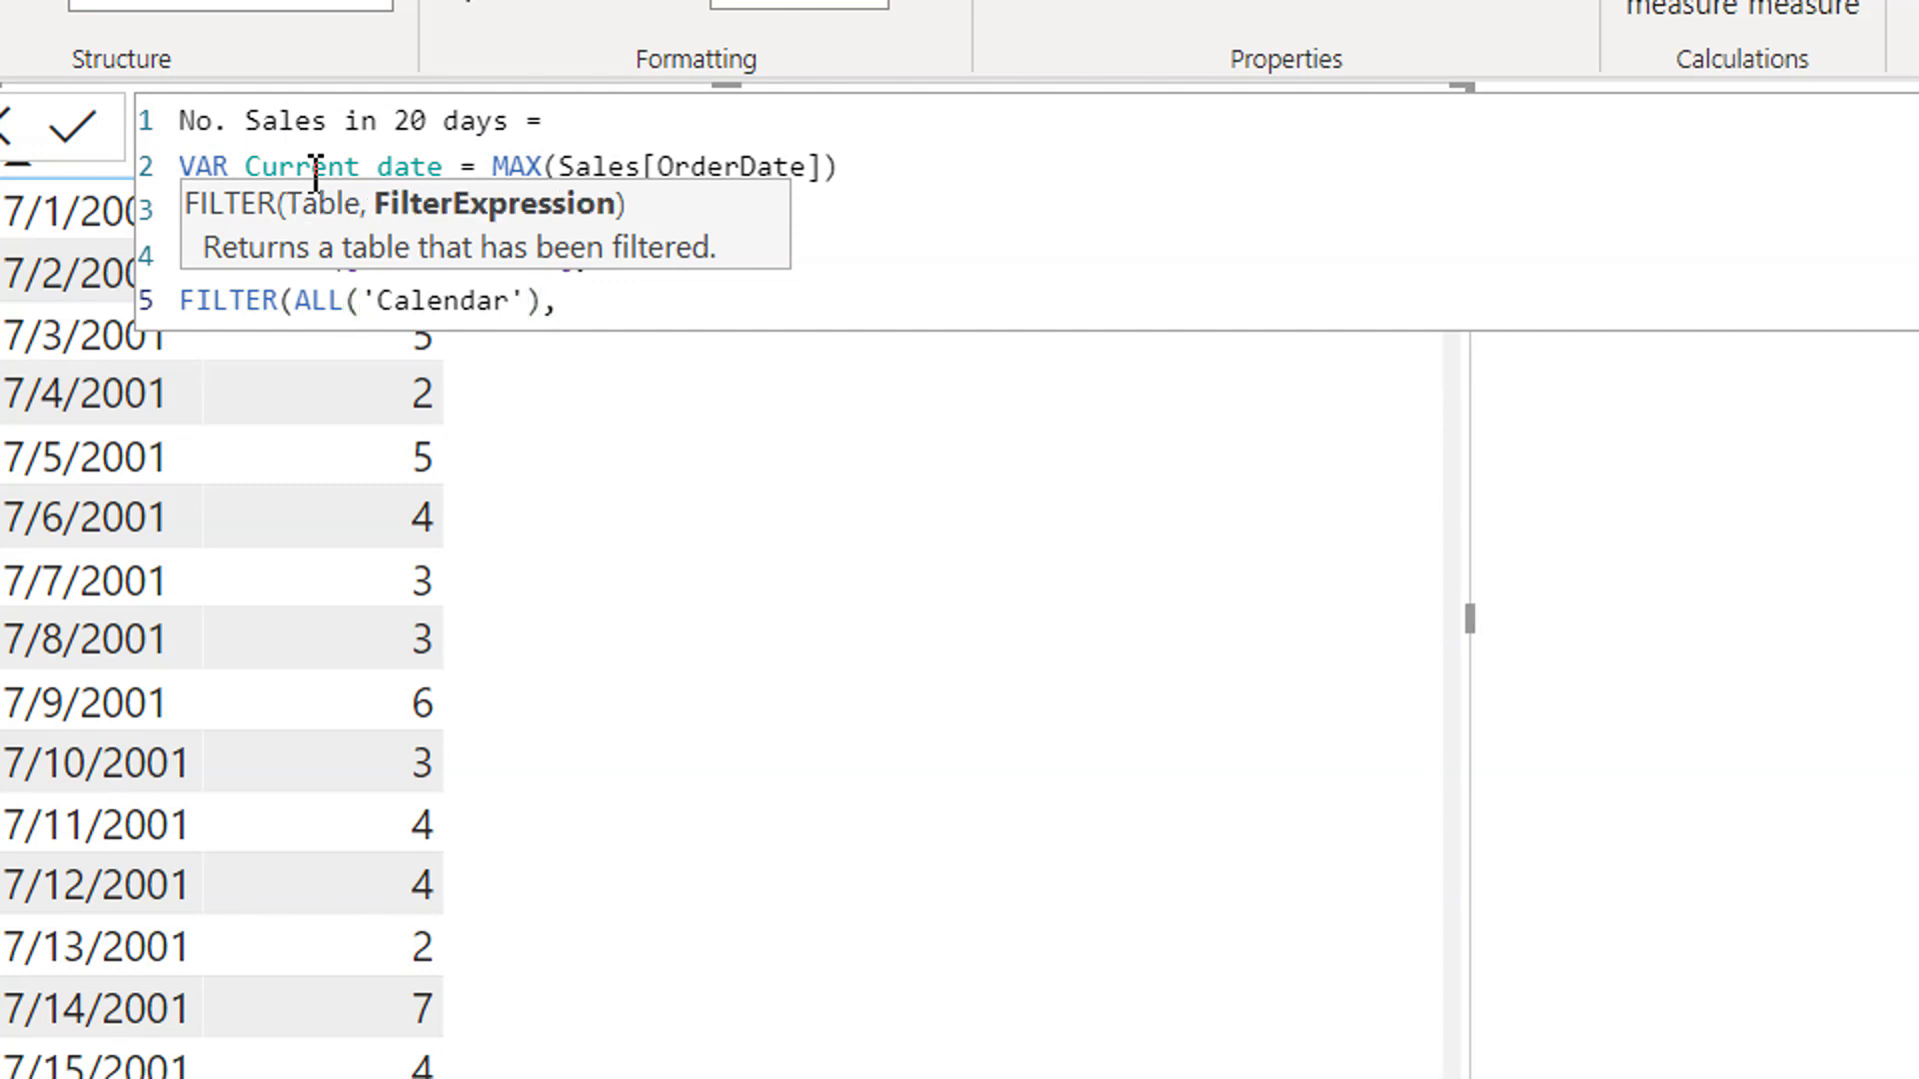
{"action": "type", "text": "date"}
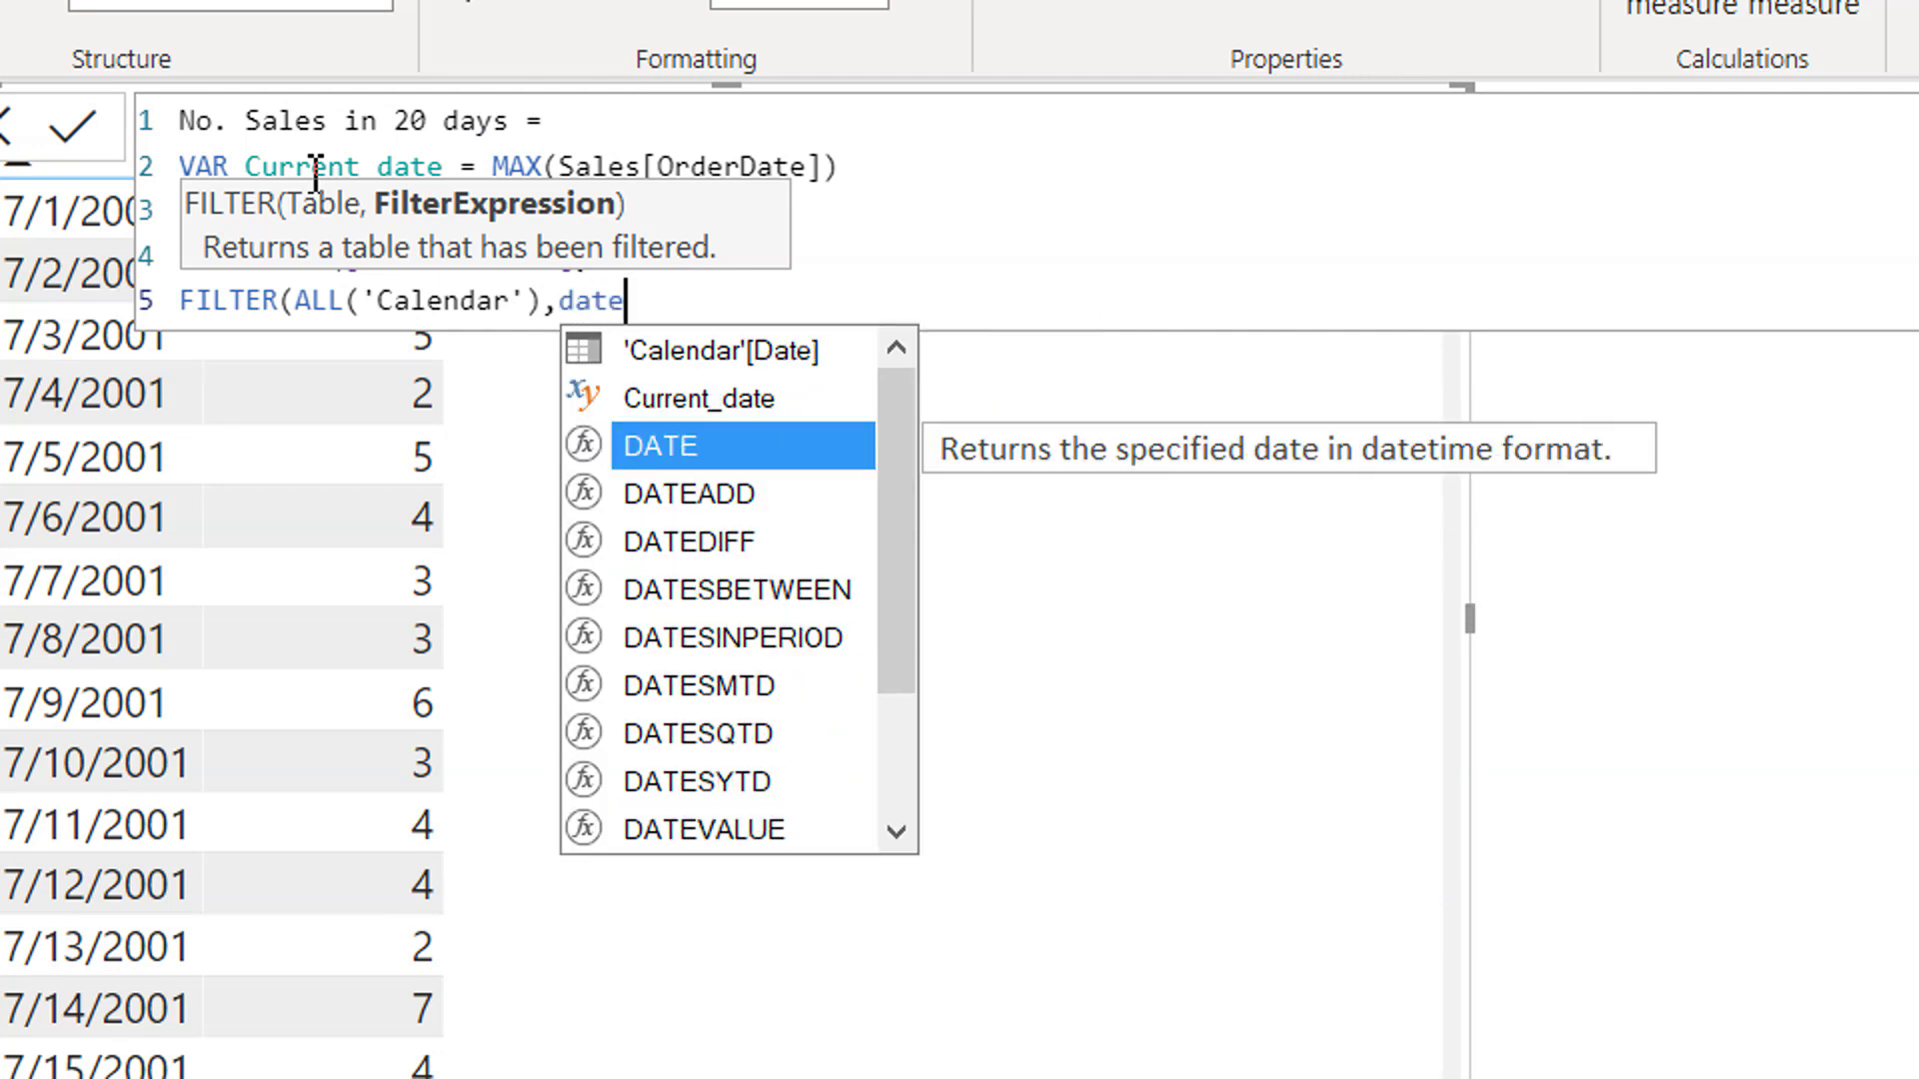
Write the first filter condition 'Calendar'[Date] > Current_date - 20 &&.
{"action": "key", "text": "Up"}
{"action": "key", "text": "Up"}
{"action": "key", "text": "Tab"}
{"action": "type", "text": ">"}
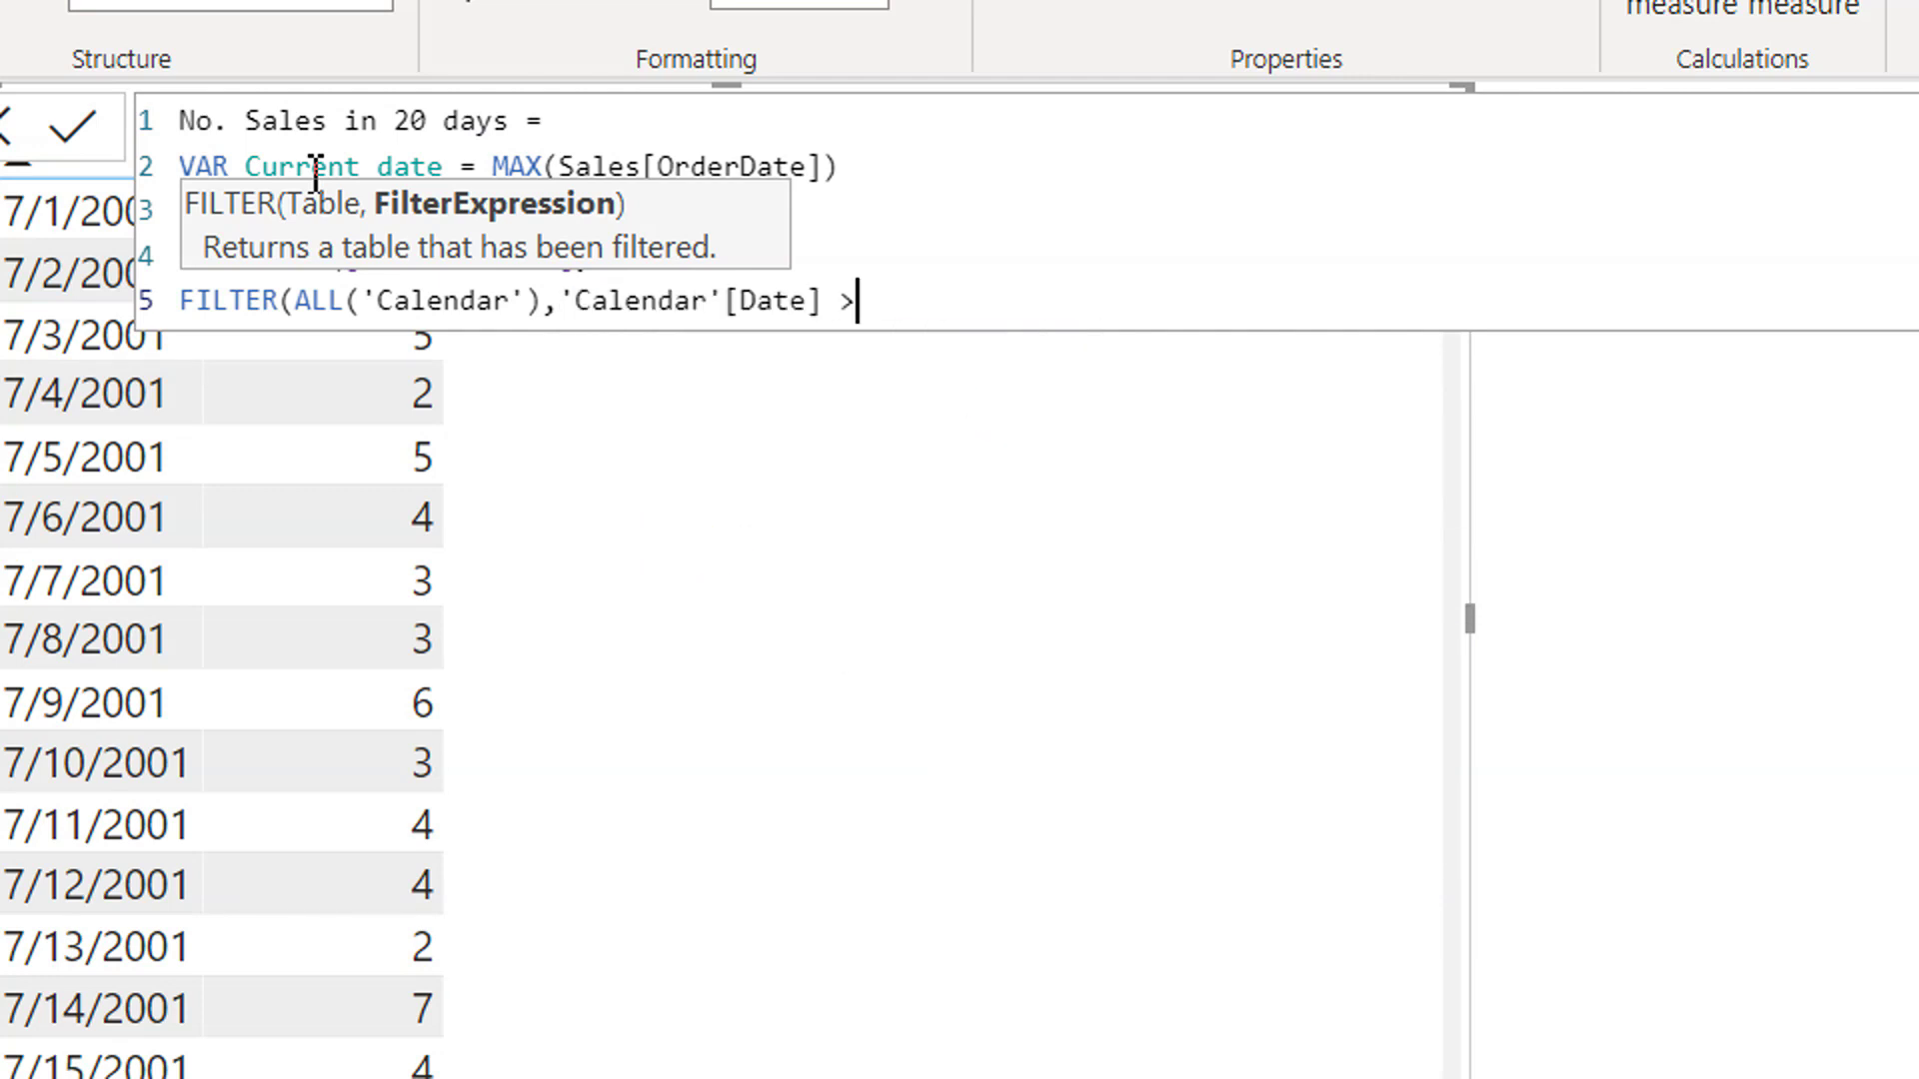
{"action": "type", "text": " cur"}
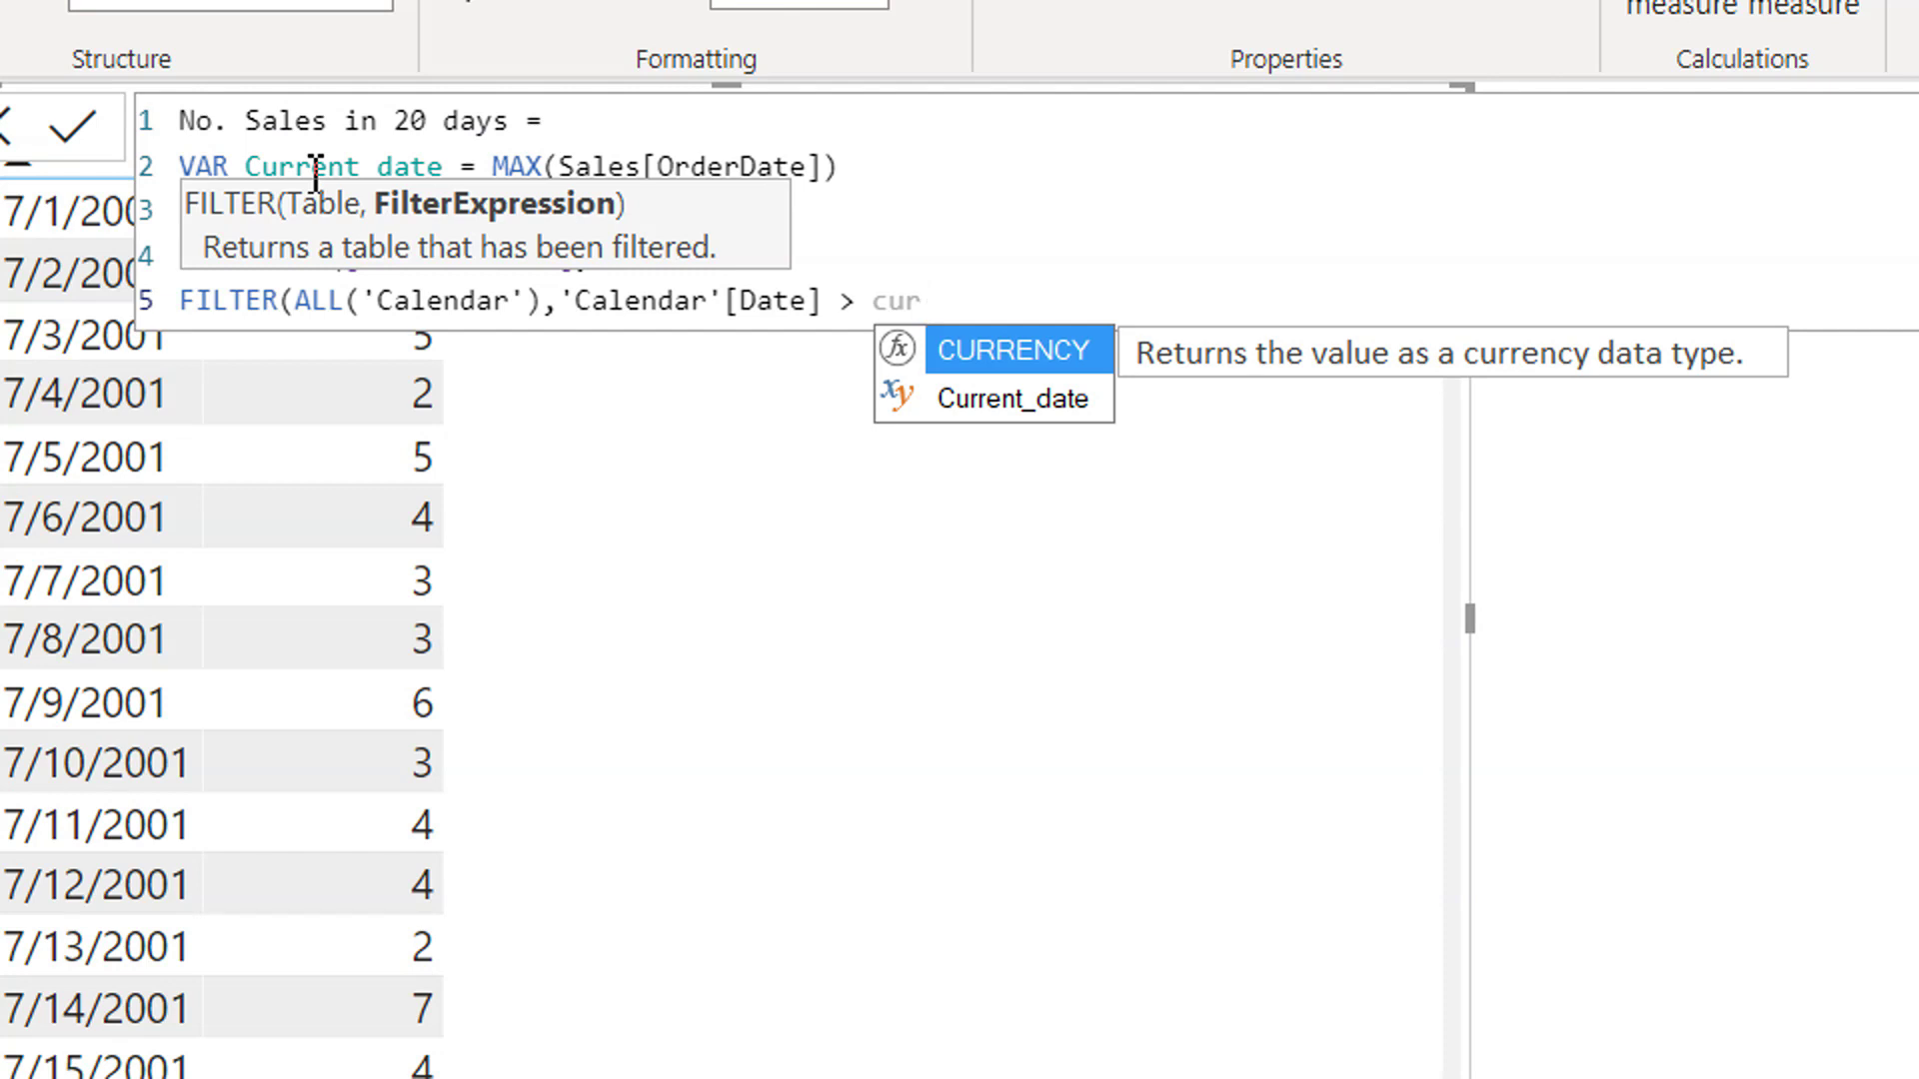
{"action": "key", "text": "Down"}
{"action": "key", "text": "Tab"}
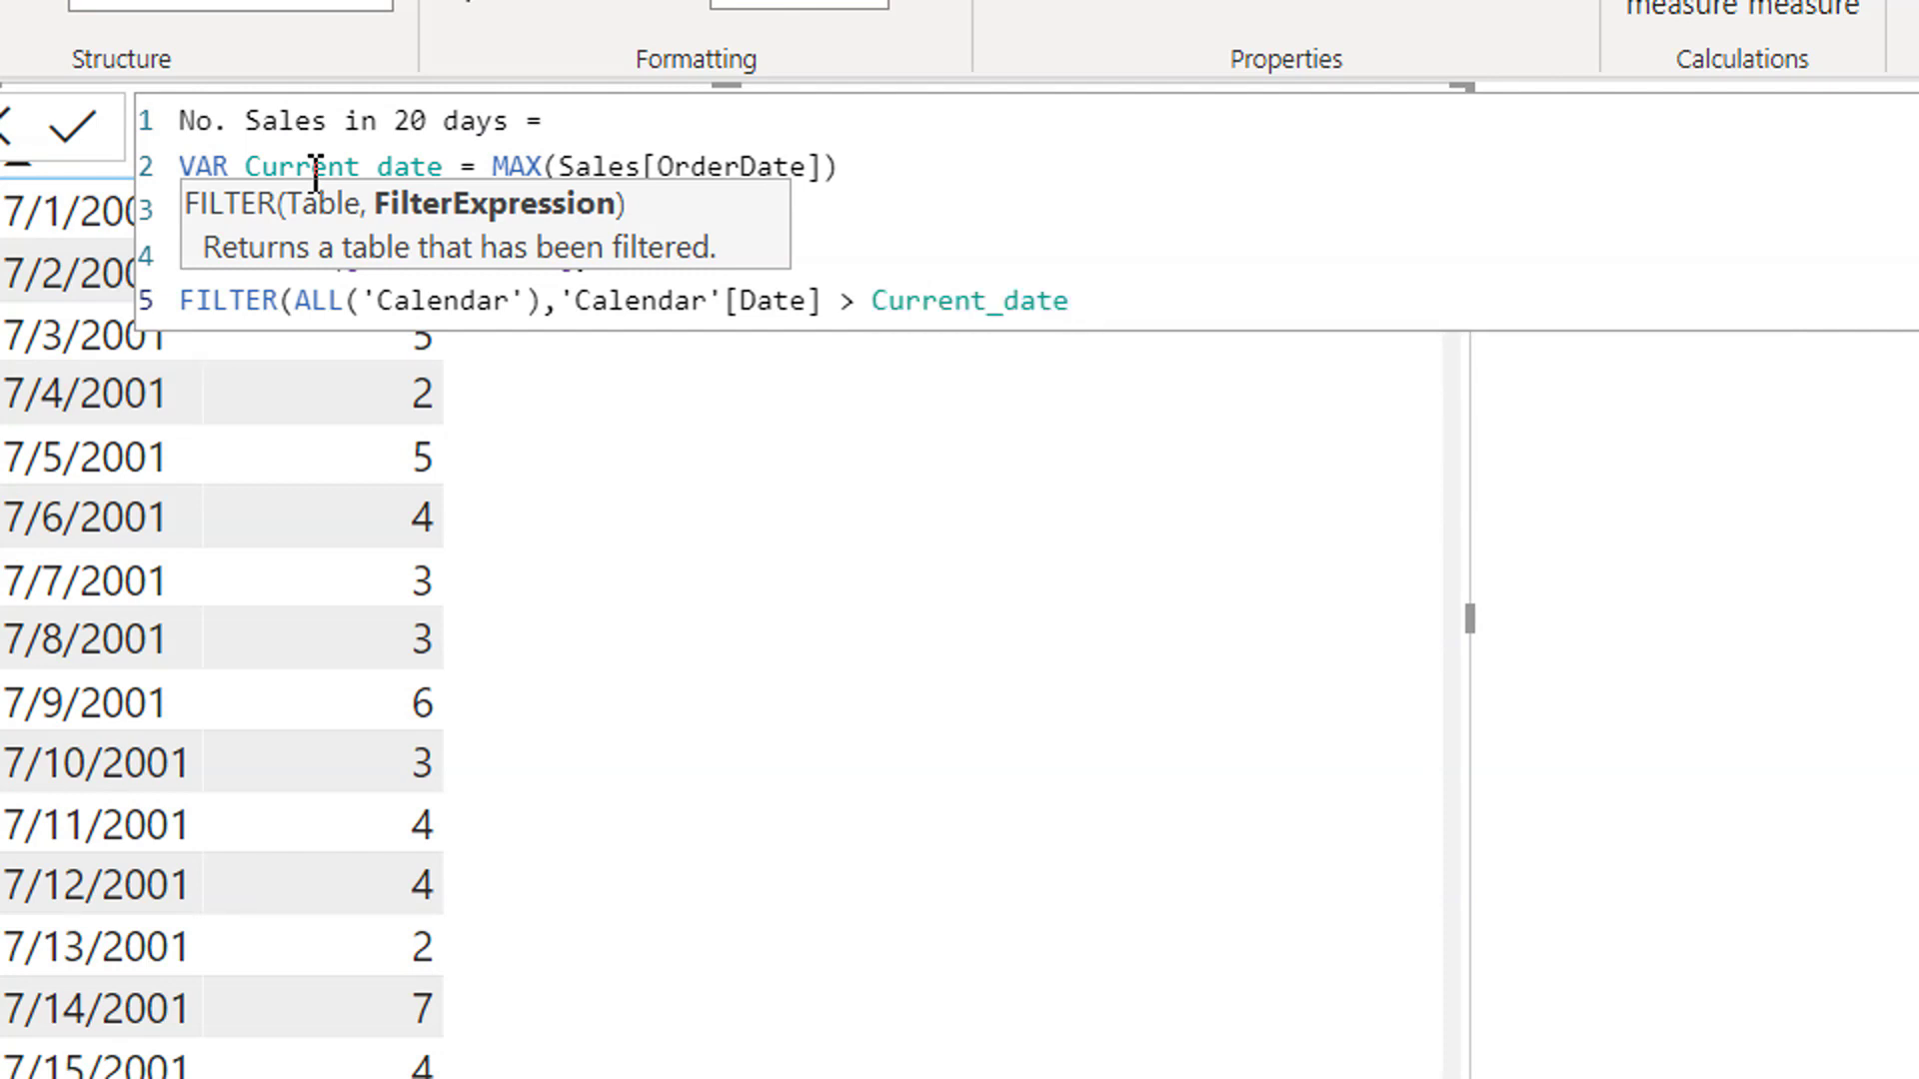
{"action": "type", "text": "- 20 && cu"}
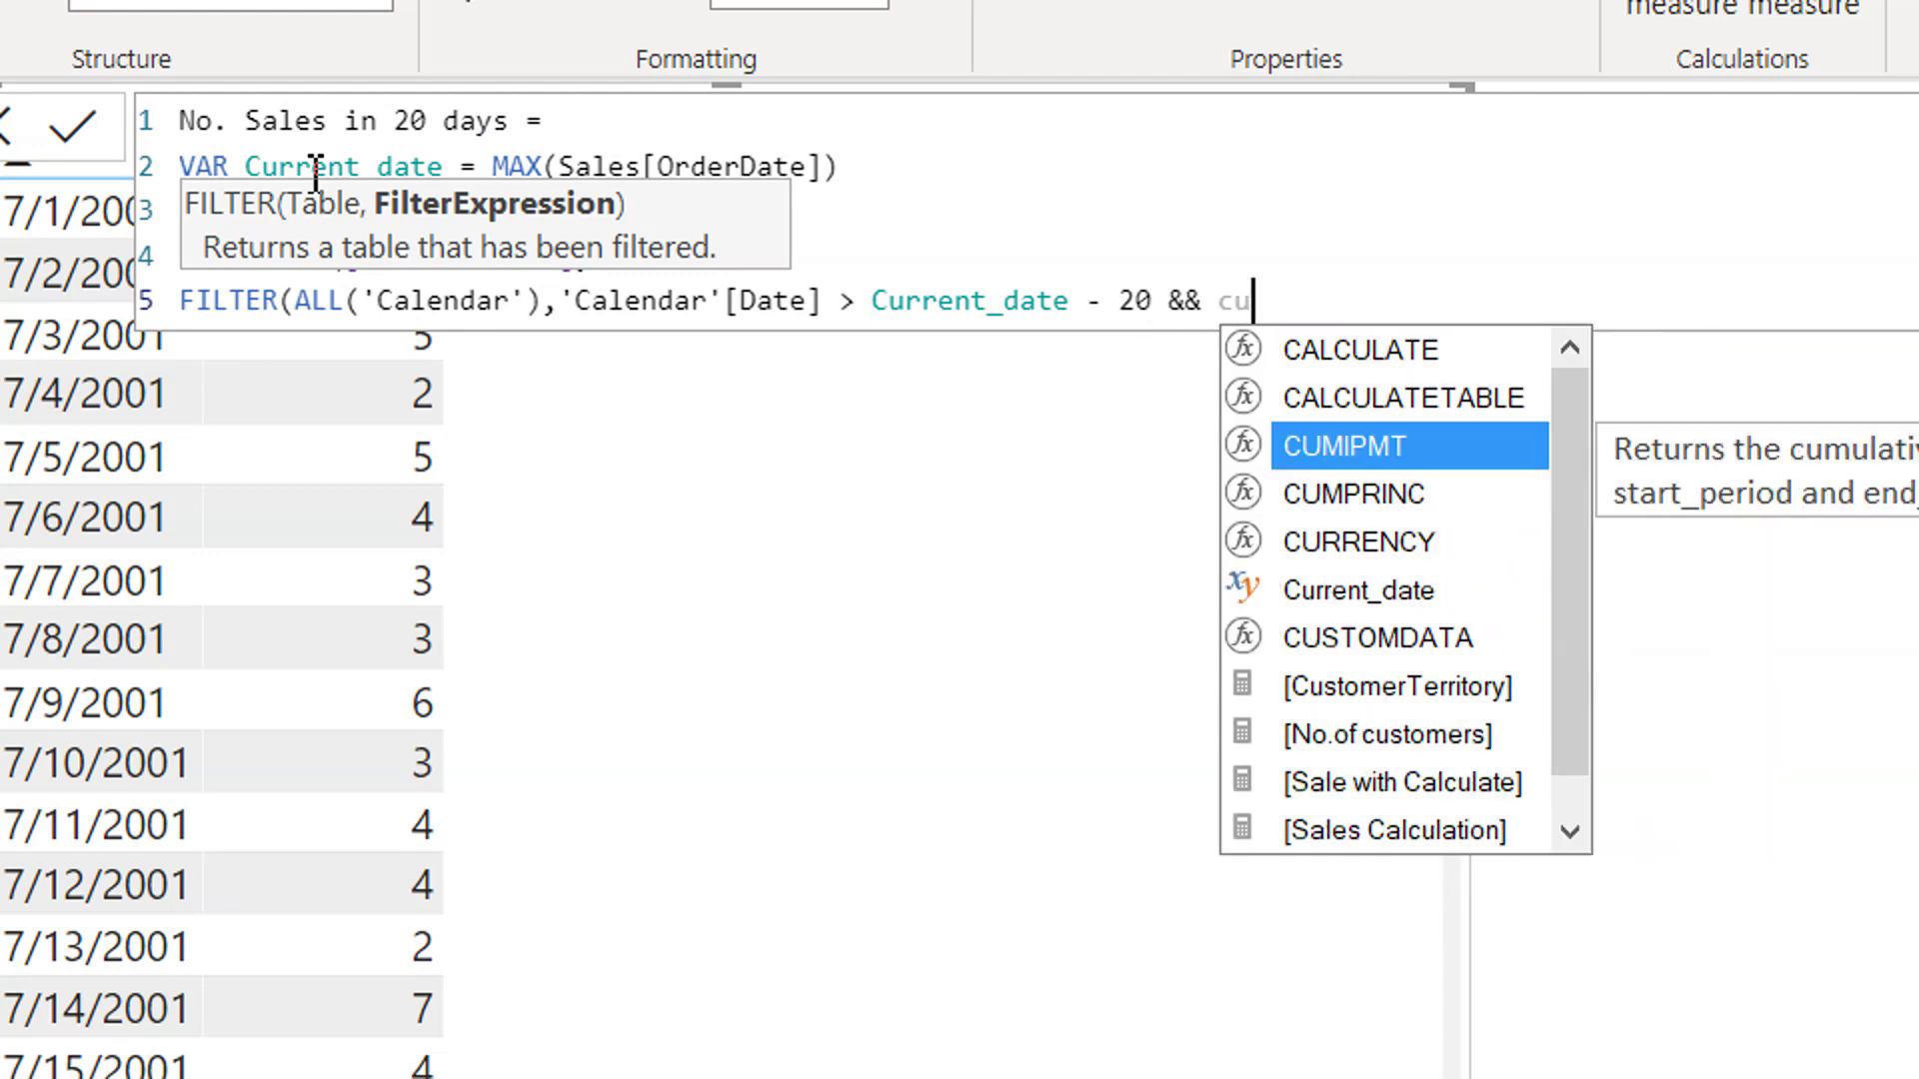
{"action": "key", "text": "BackSpace"}
{"action": "key", "text": "BackSpace"}
Add 'Calendar'[Date] <= Current_date, close FILTER and CALCULATE, and add the measure to the table.
{"action": "type", "text": "cal"}
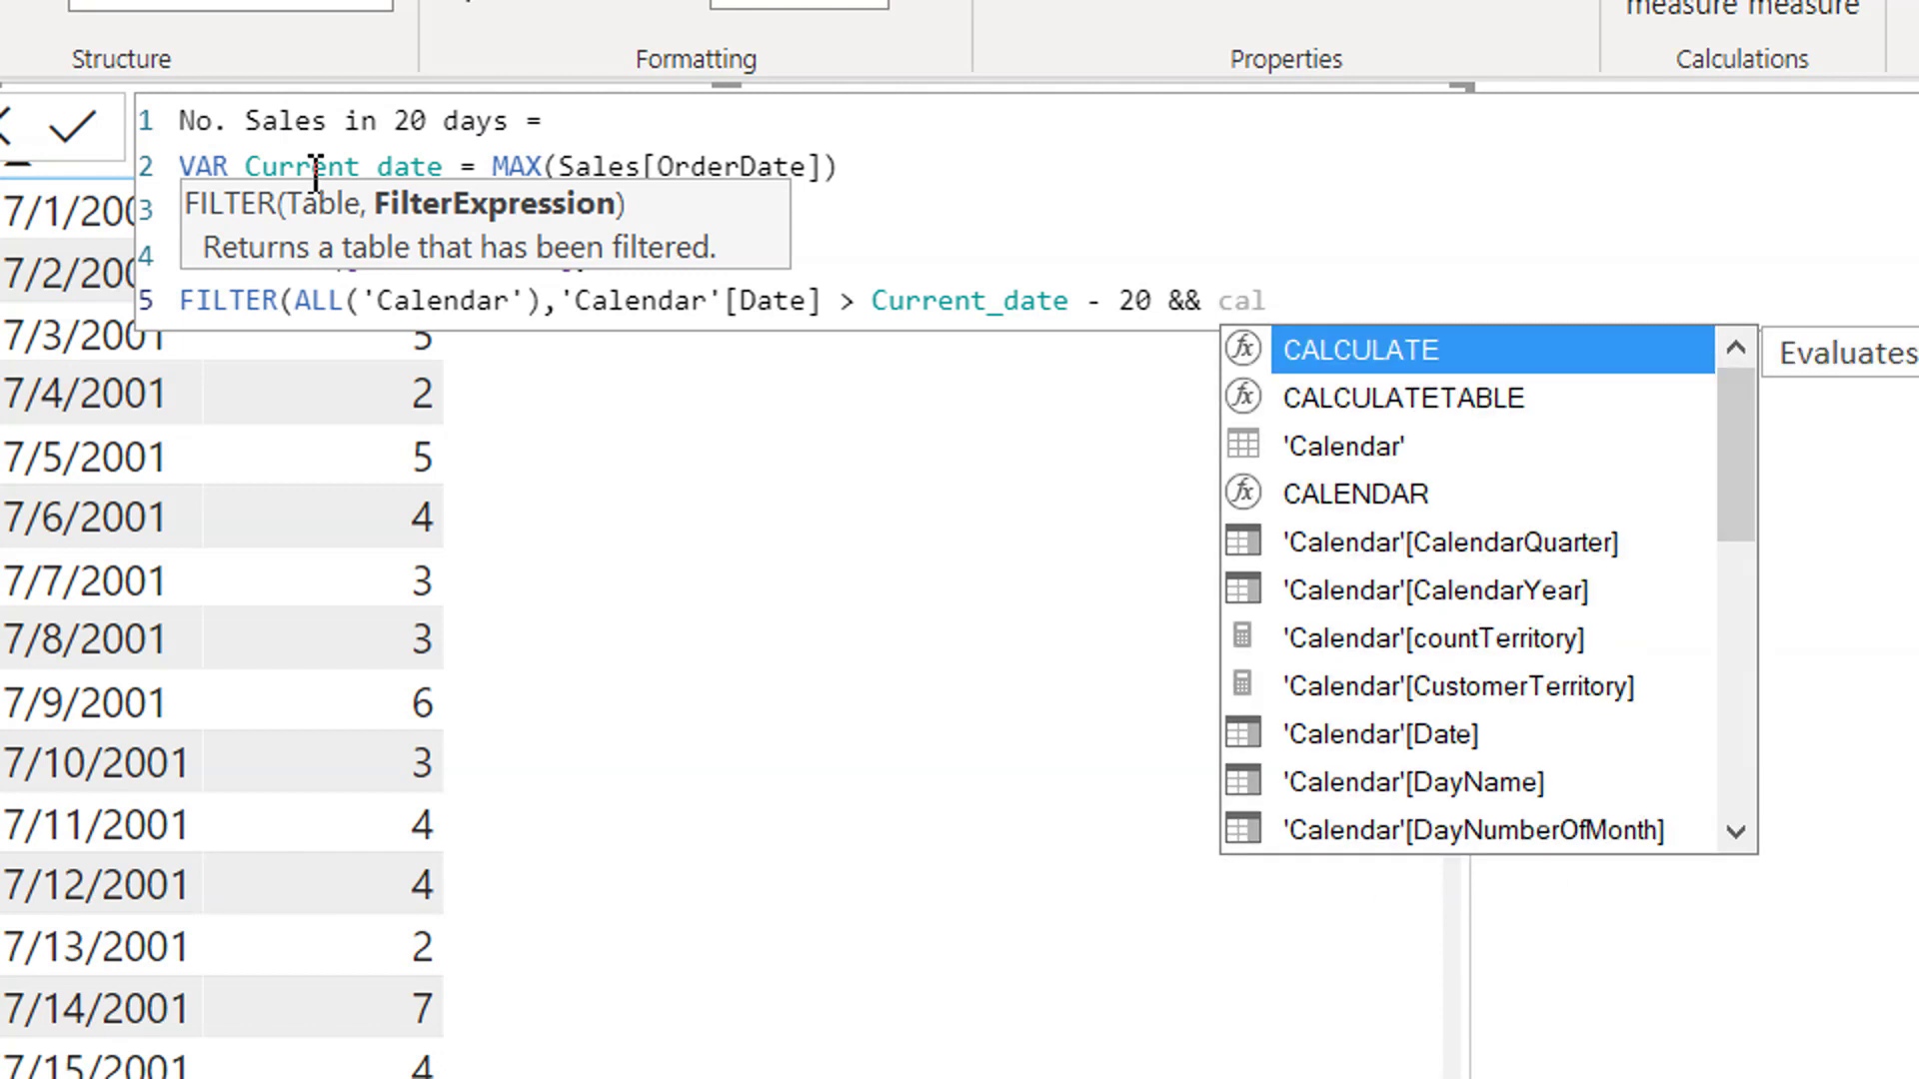
{"action": "type", "text": "e"}
{"action": "key", "text": "Down"}
{"action": "key", "text": "Down"}
{"action": "key", "text": "Down"}
{"action": "key", "text": "Down"}
{"action": "key", "text": "Down"}
{"action": "key", "text": "Down"}
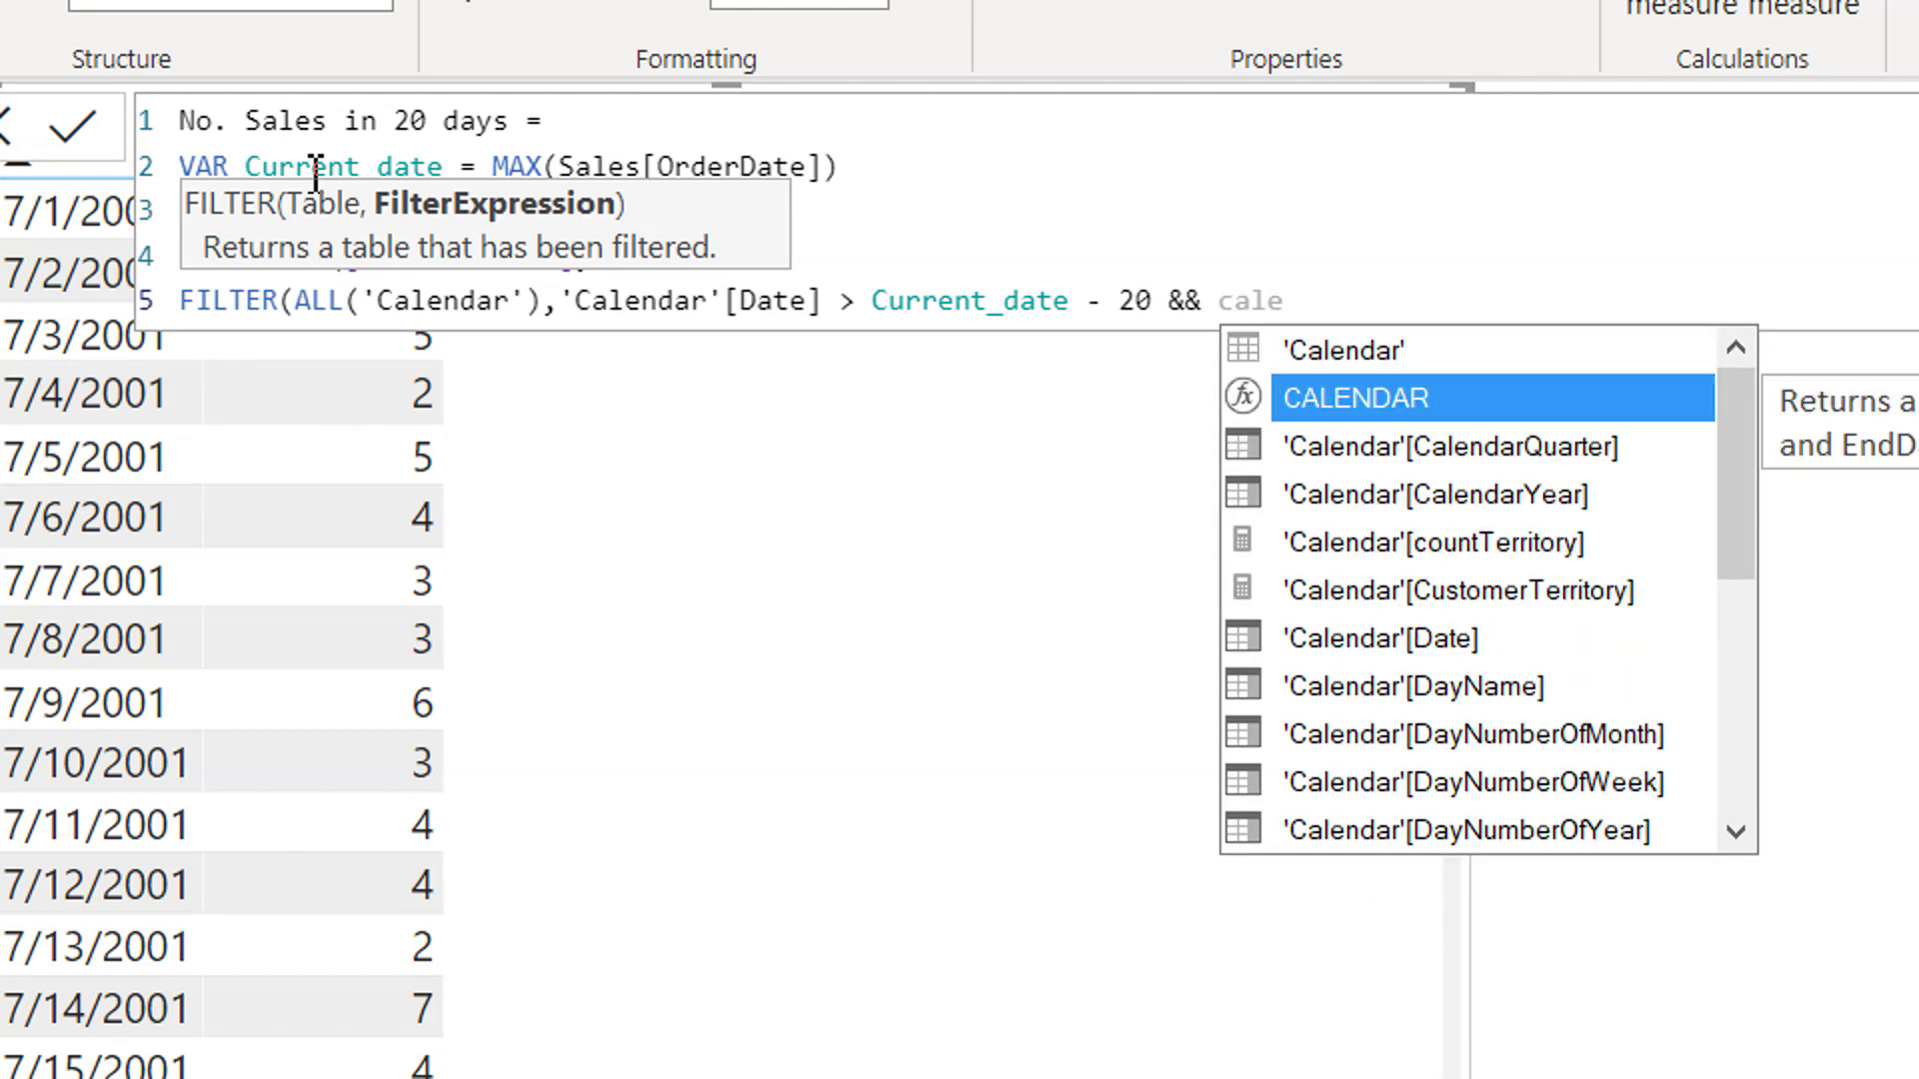
{"action": "key", "text": "Tab"}
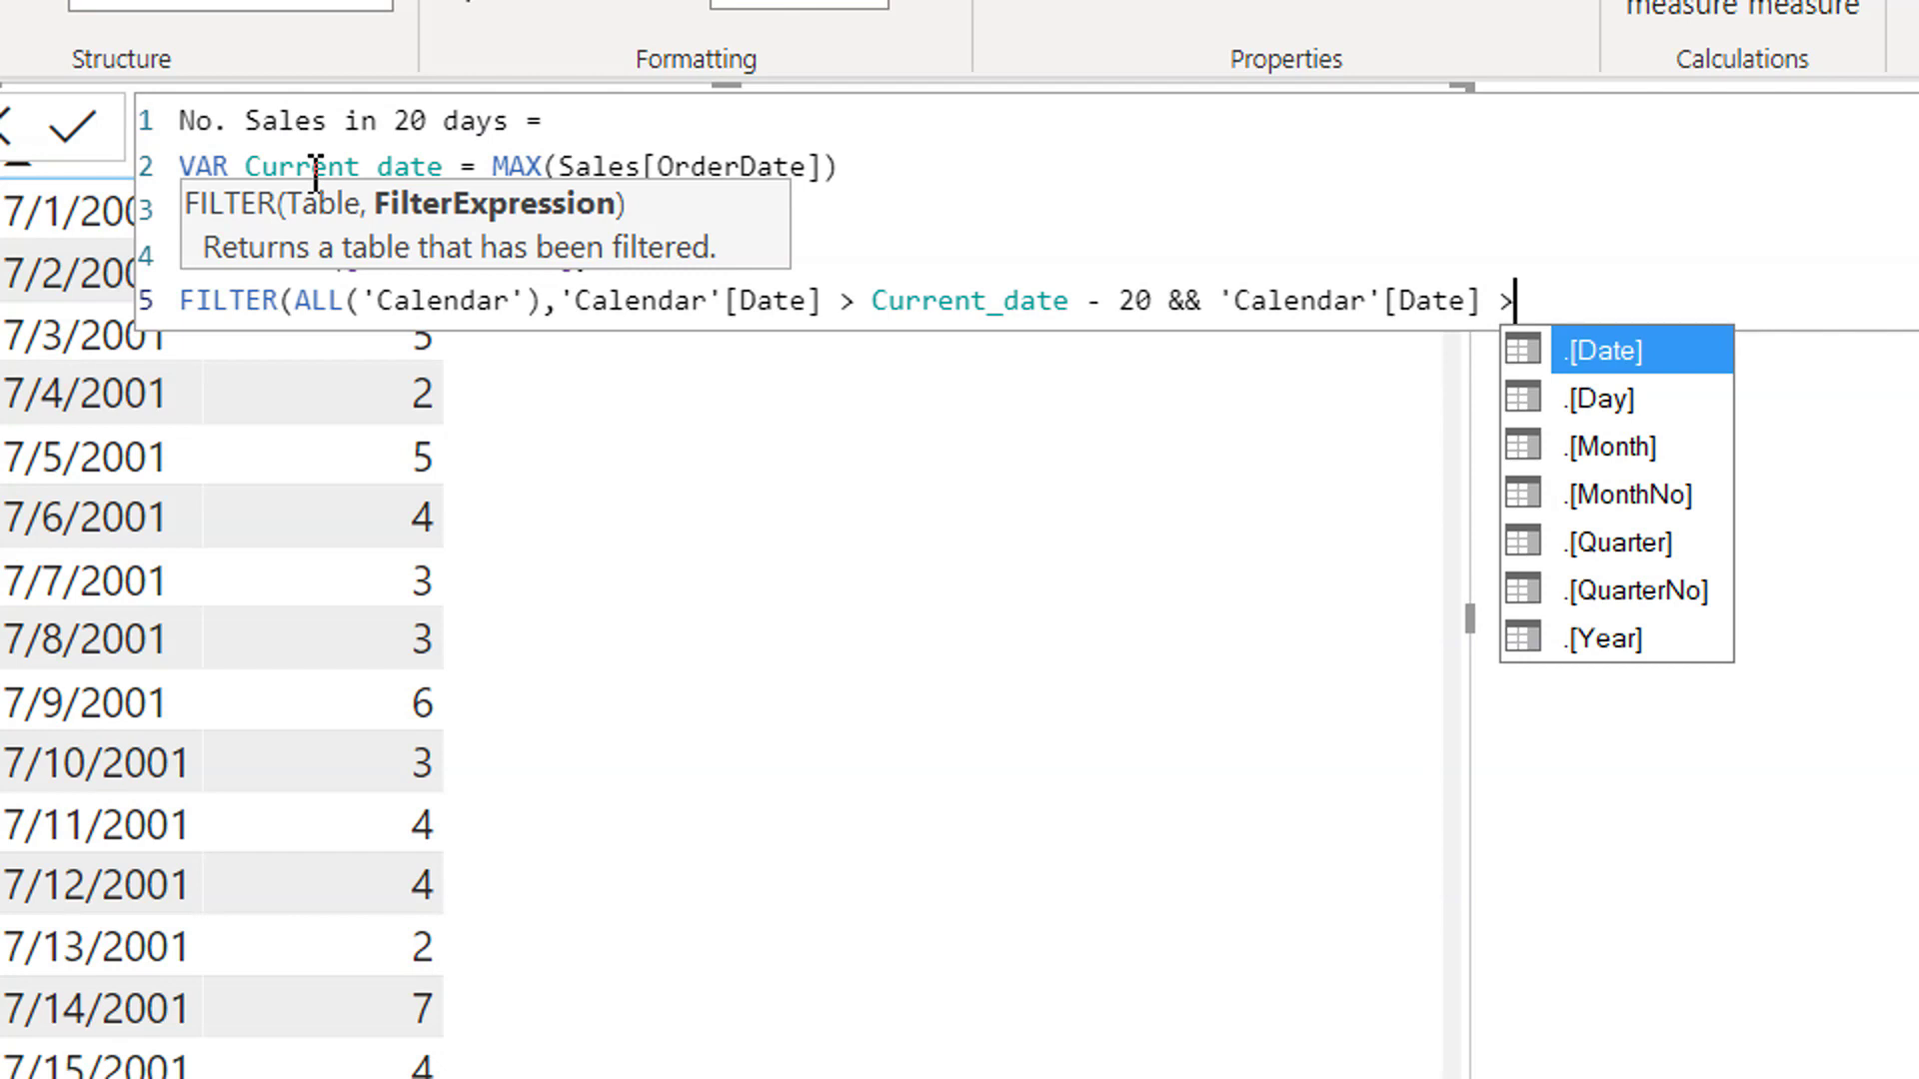
{"action": "key", "text": "BackSpace"}
{"action": "type", "text": "<="}
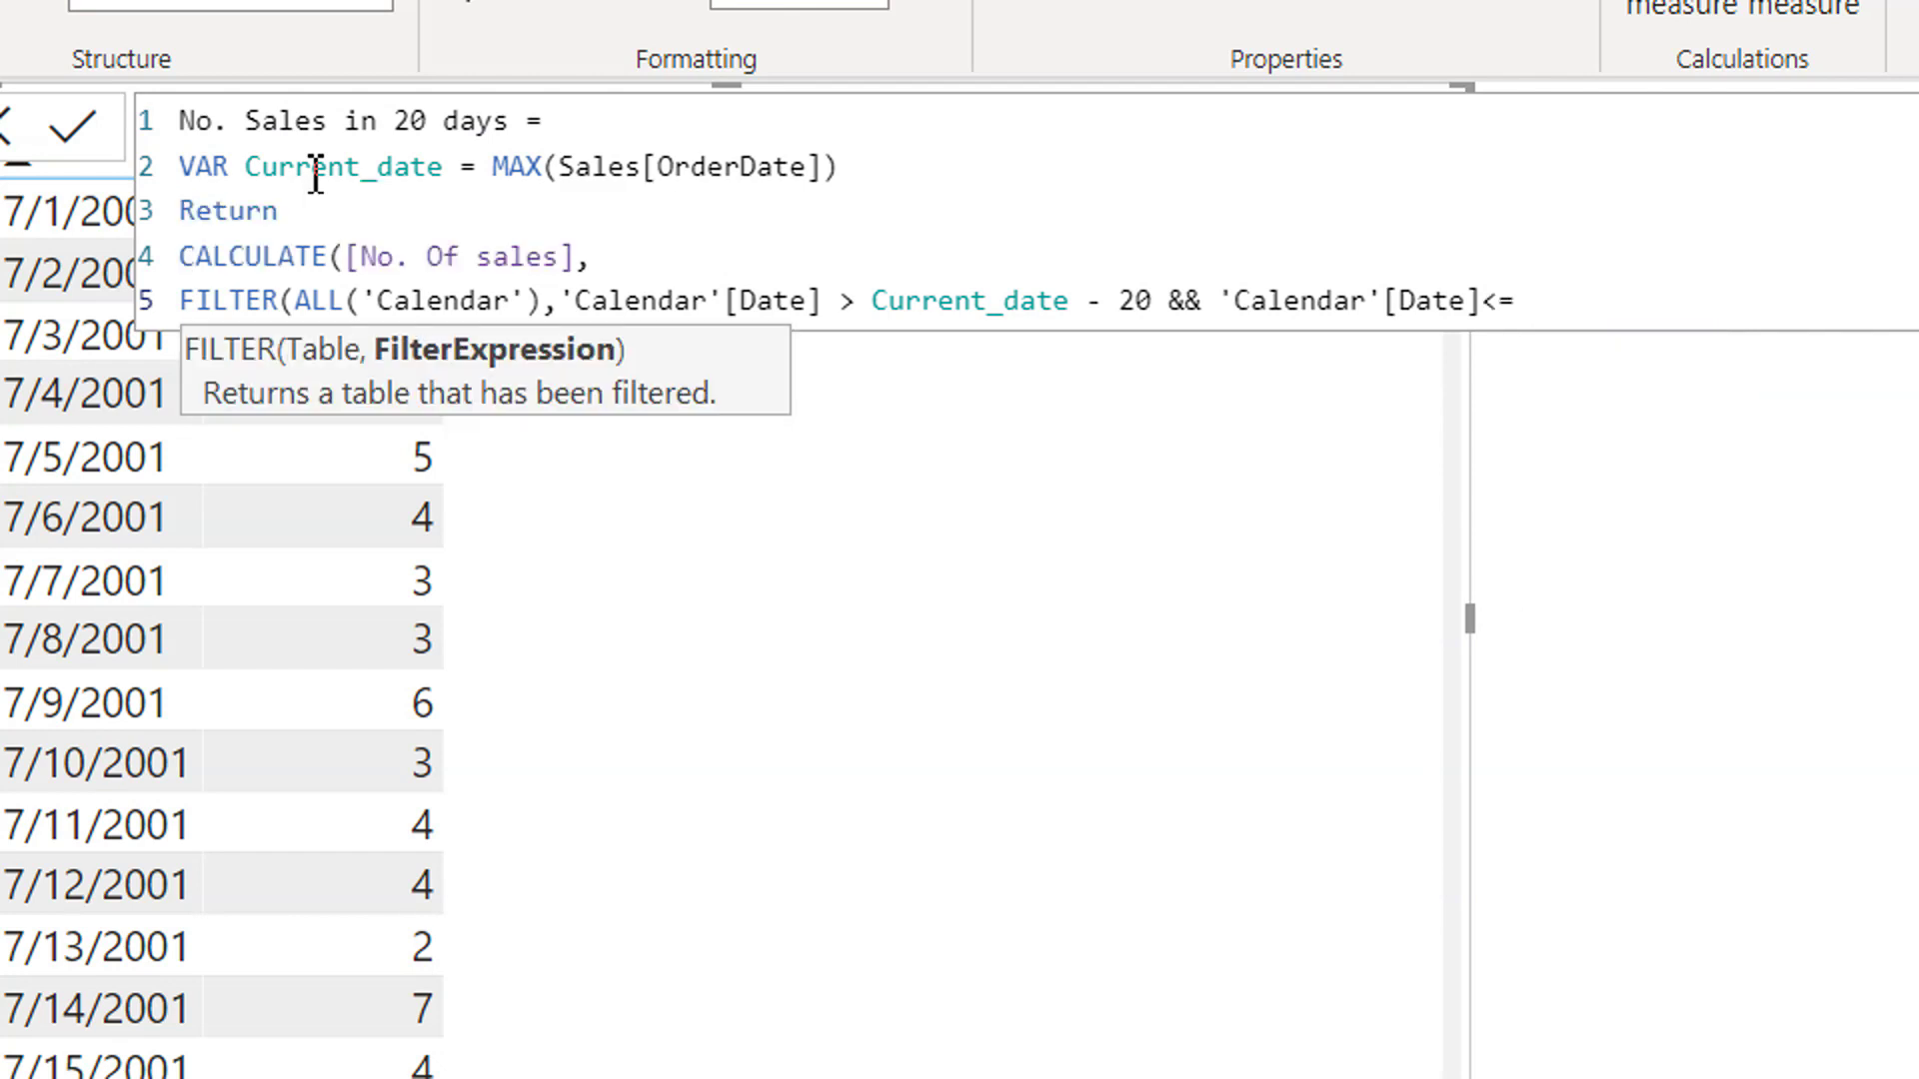
{"action": "type", "text": " curr"}
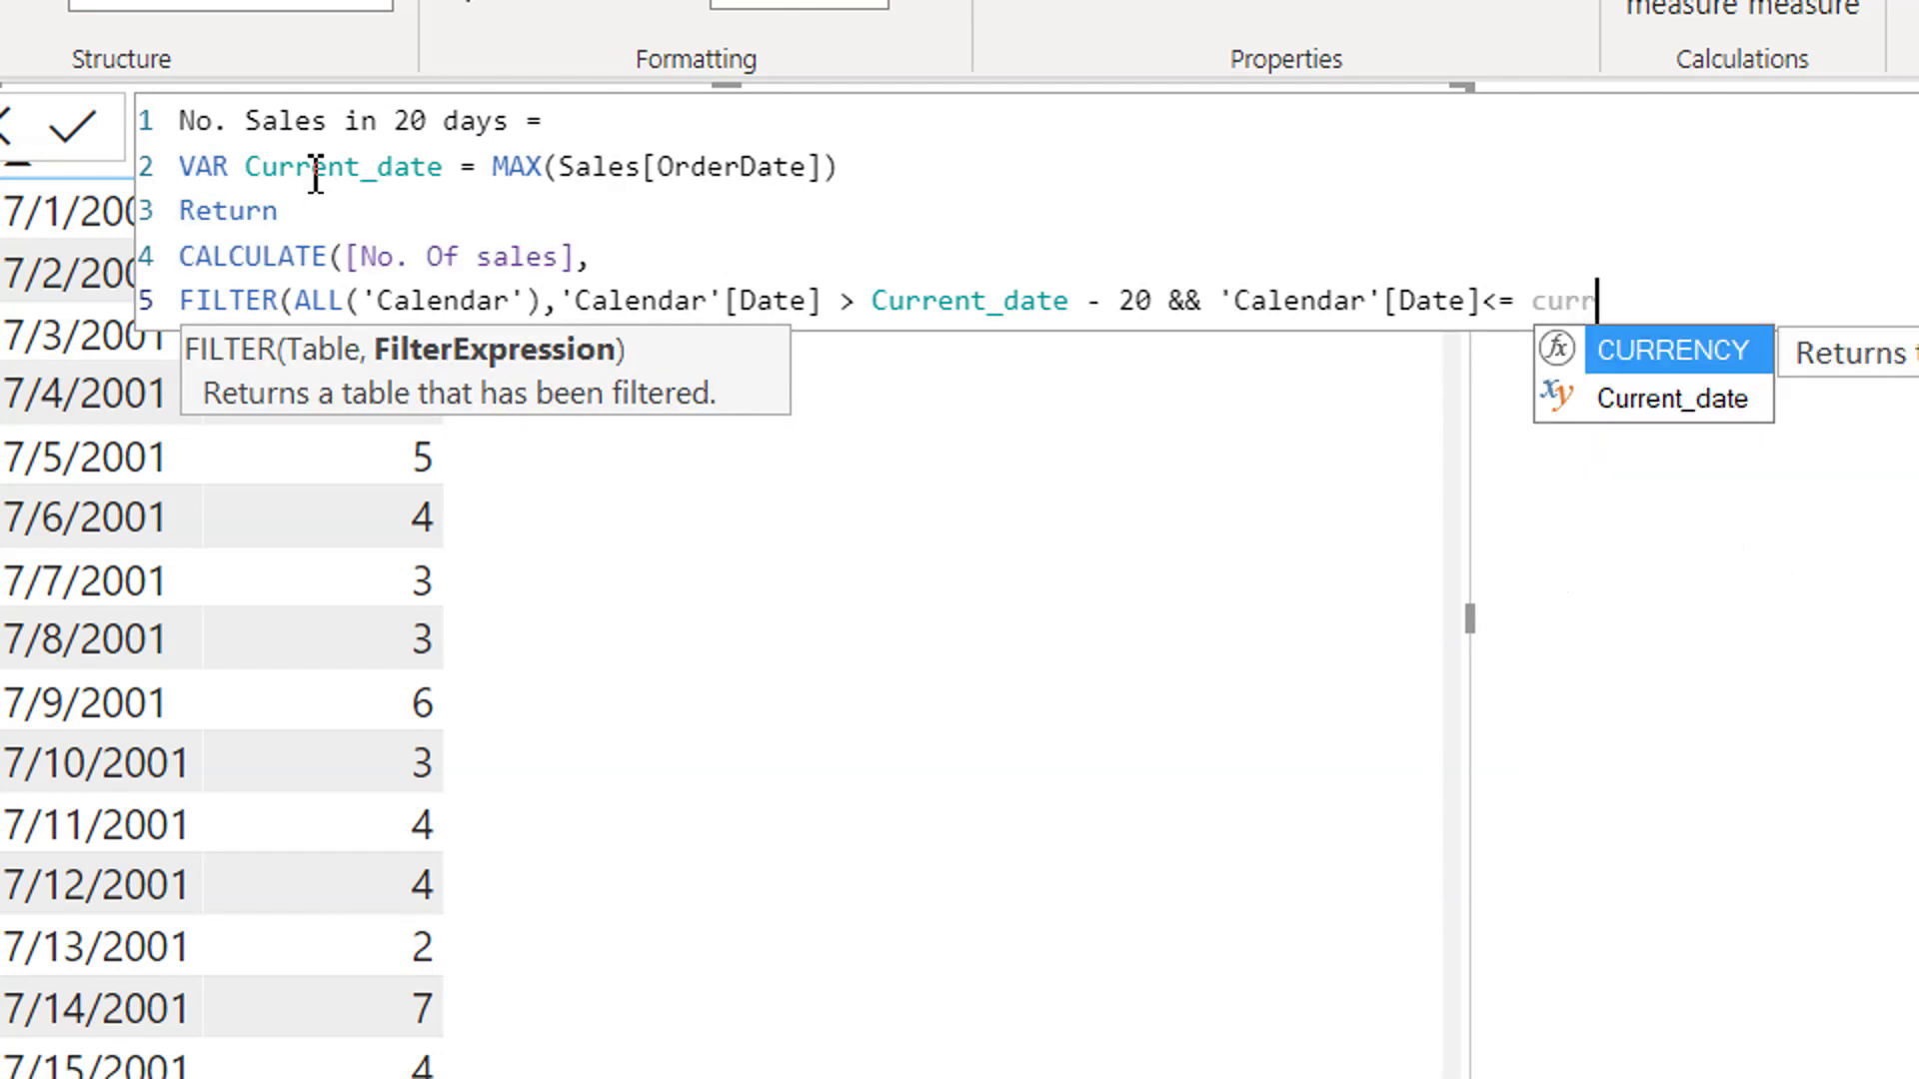
{"action": "key", "text": "Down"}
{"action": "key", "text": "Tab"}
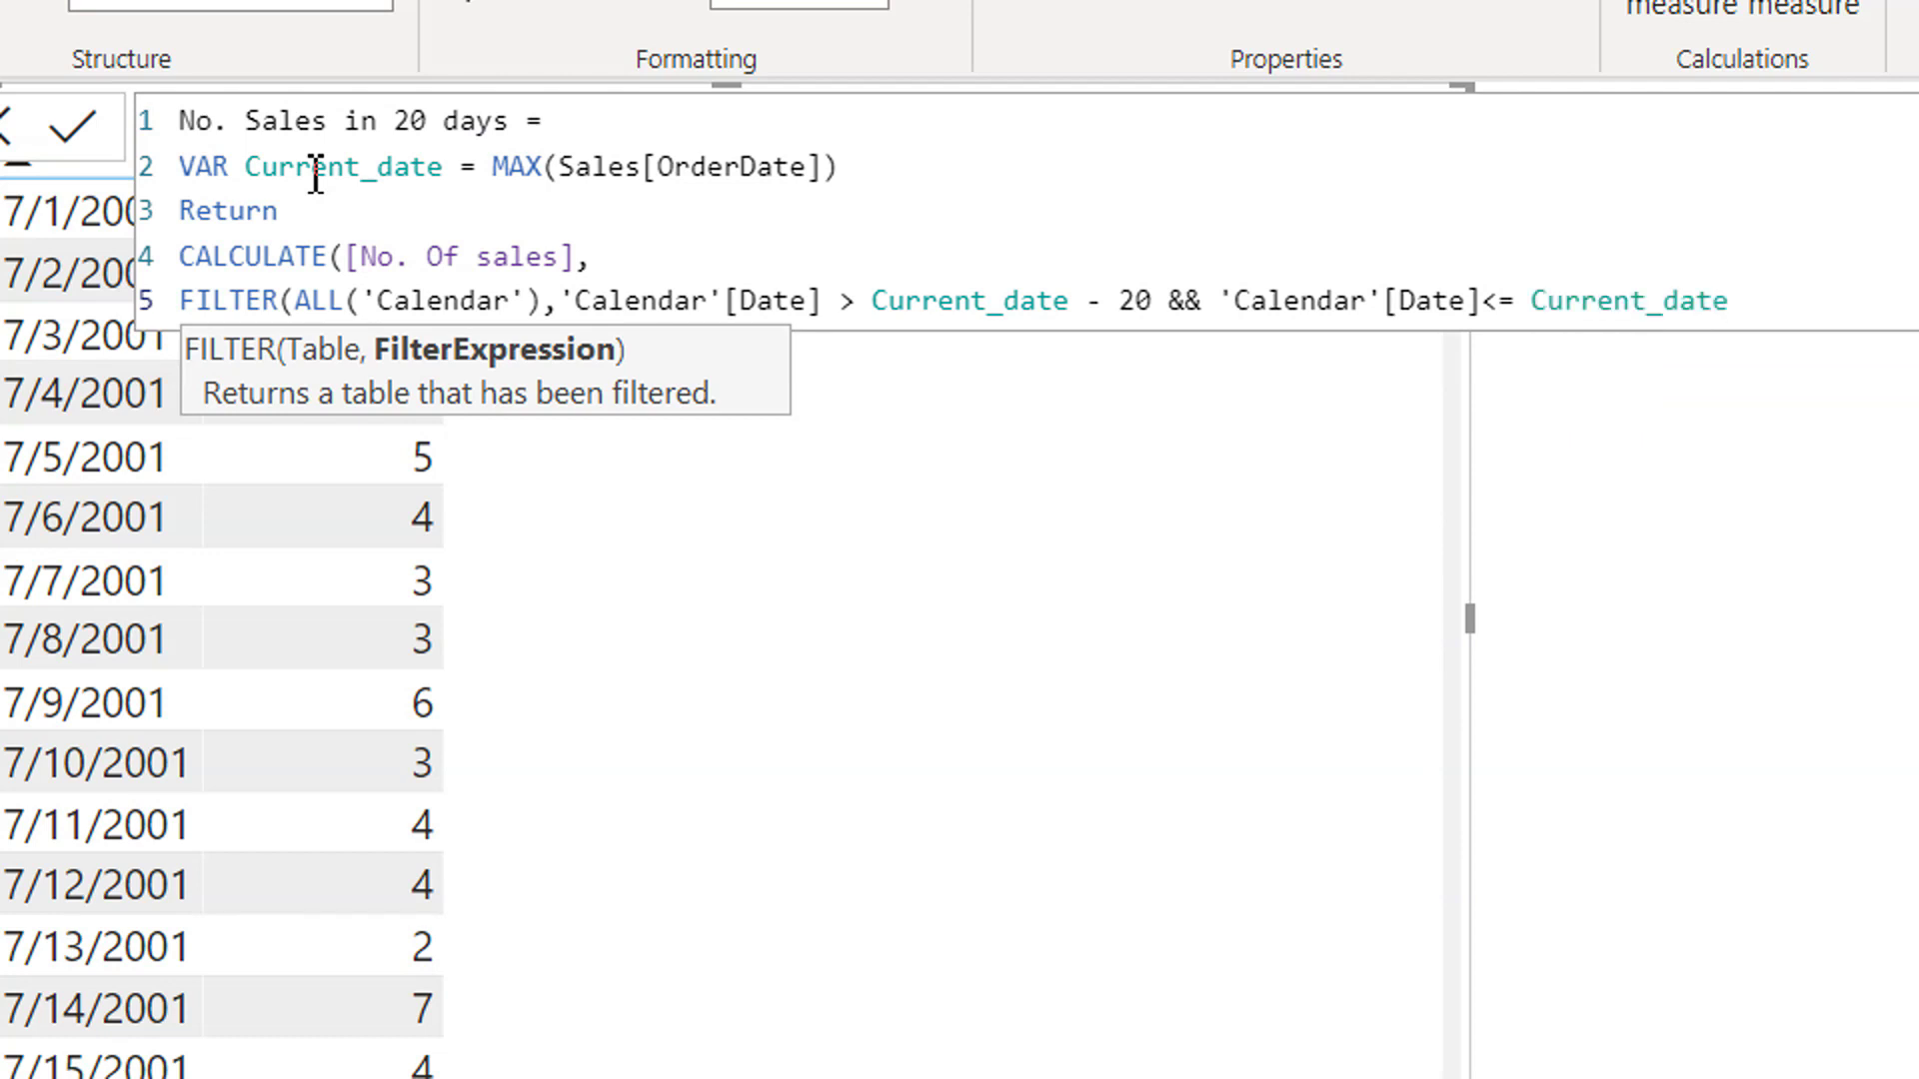
{"action": "type", "text": ")"}
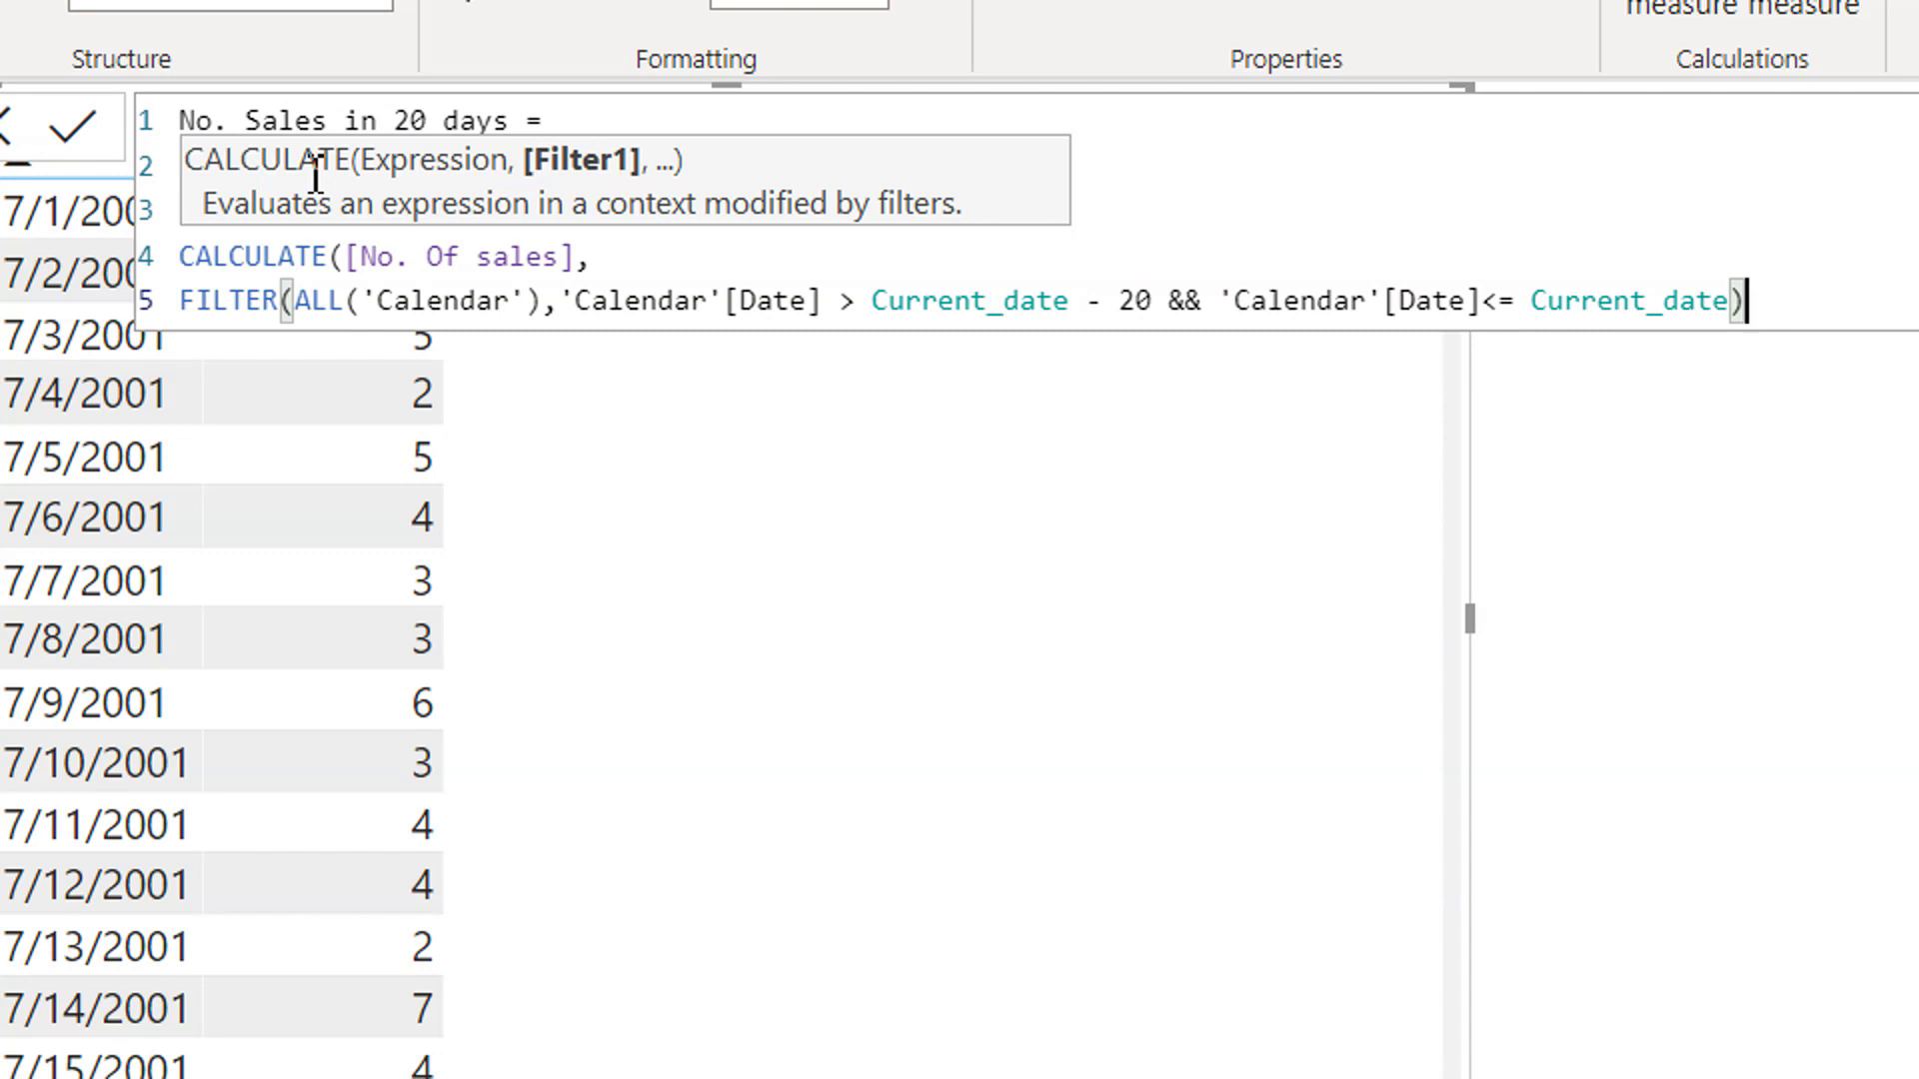
{"action": "left_click", "coordinate": [308, 170]}
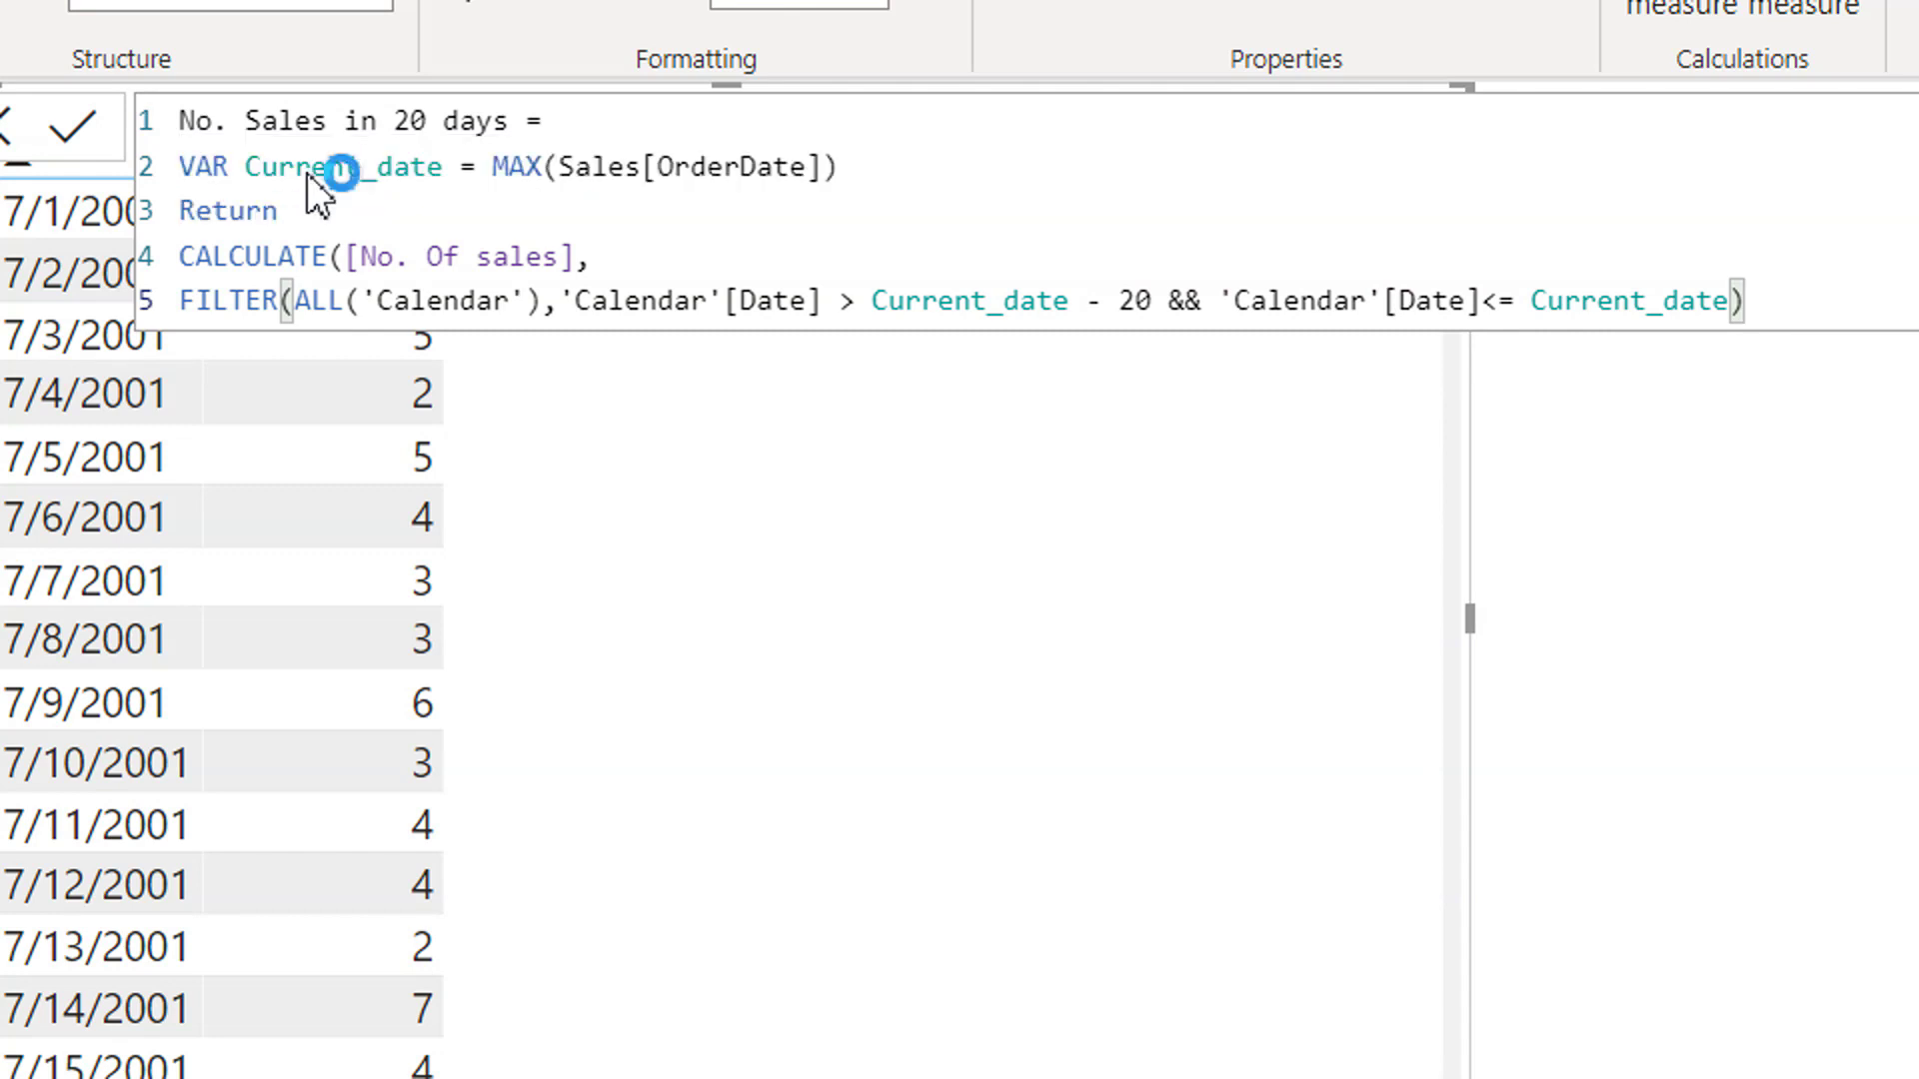
{"action": "type", "text": ")"}
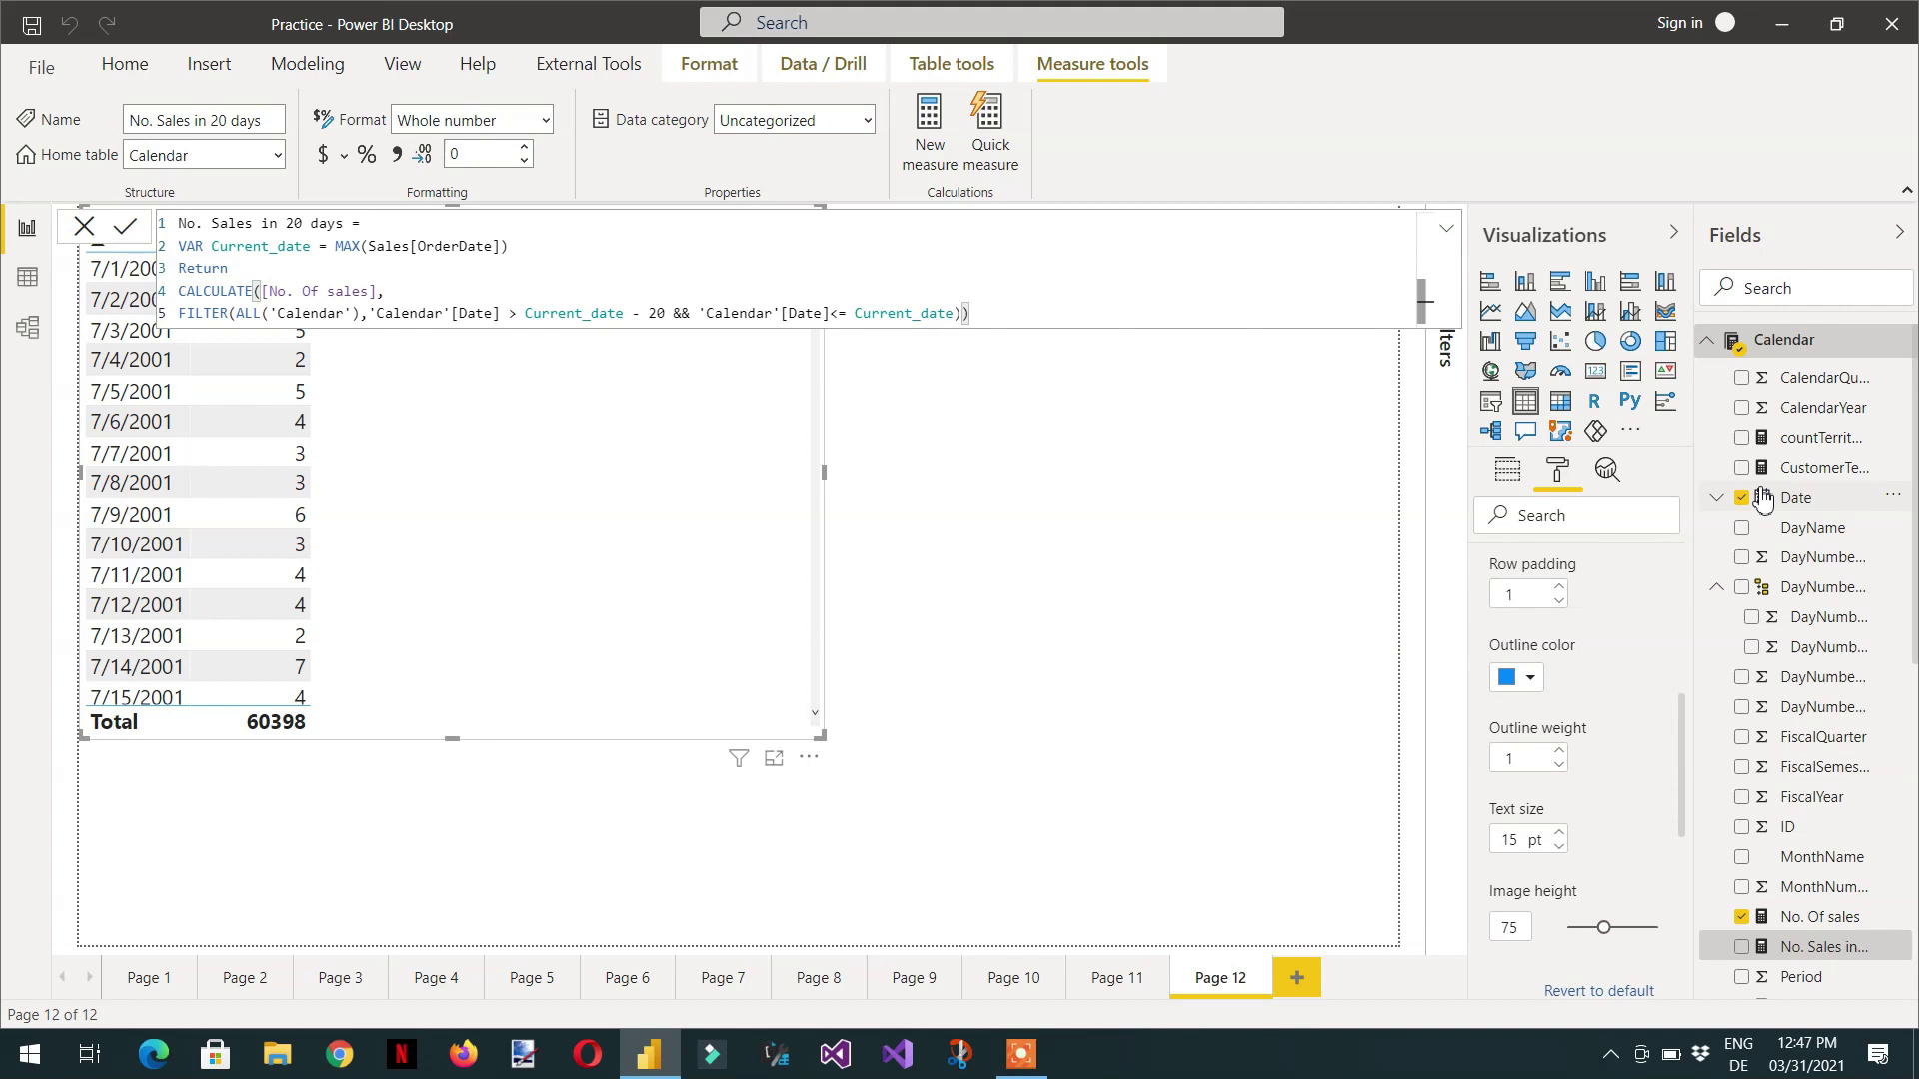
{"action": "left_click", "coordinate": [1743, 947]}
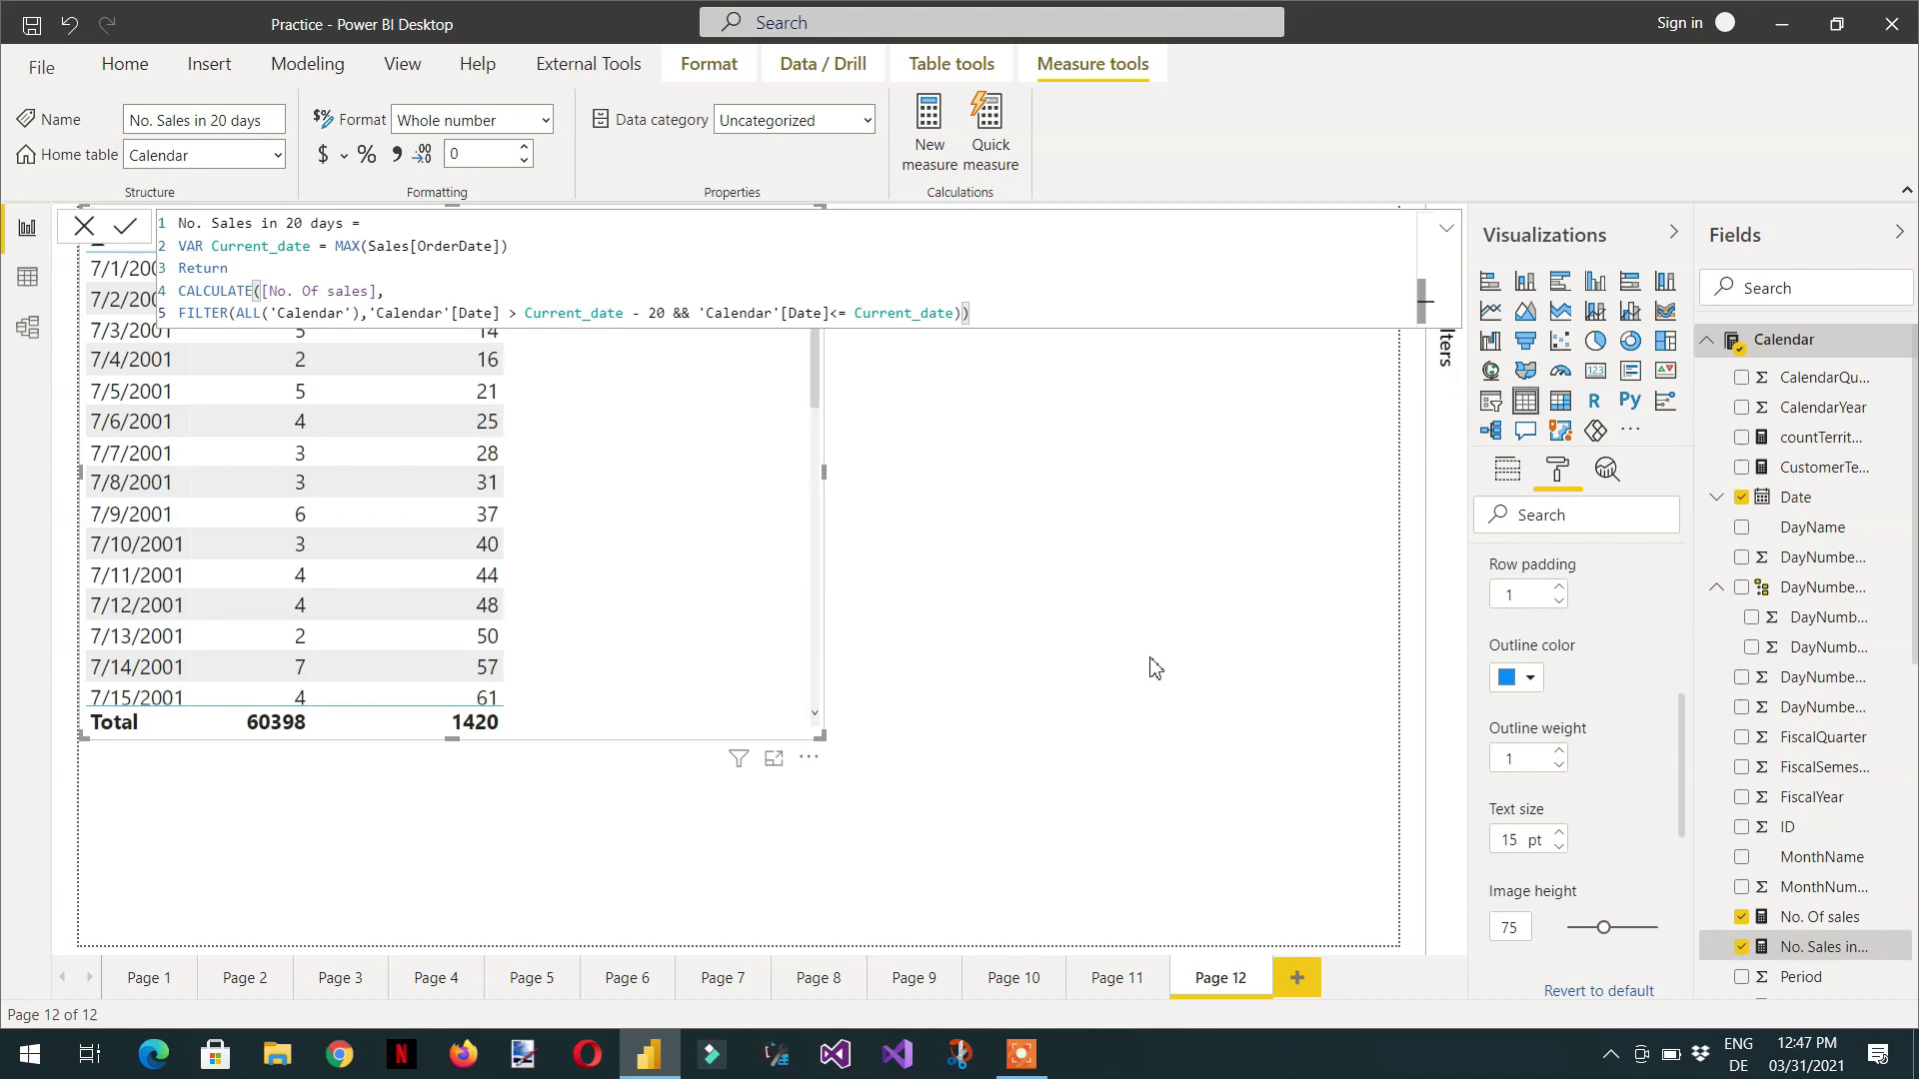
Collapse the formula bar to one line, then expand it to show all five lines.
{"action": "left_click", "coordinate": [1449, 230]}
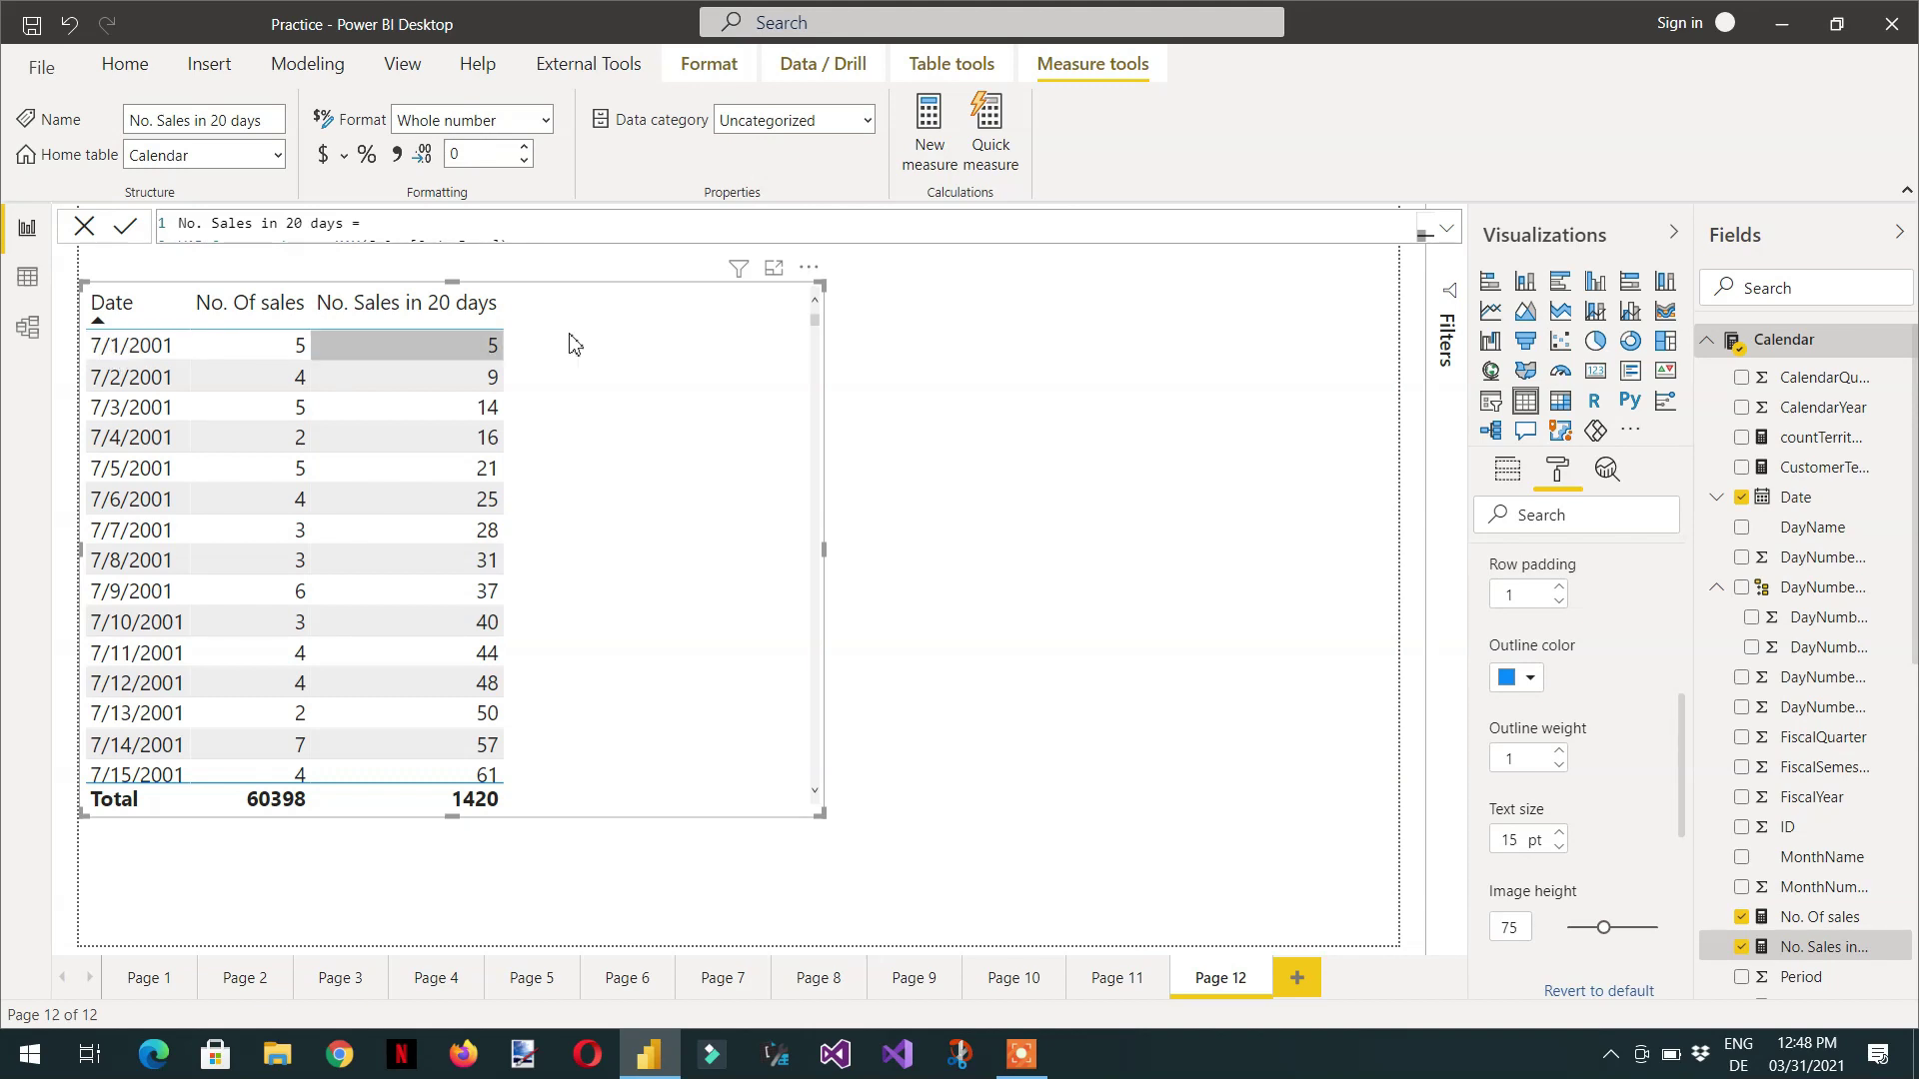
{"action": "left_click", "coordinate": [1447, 232]}
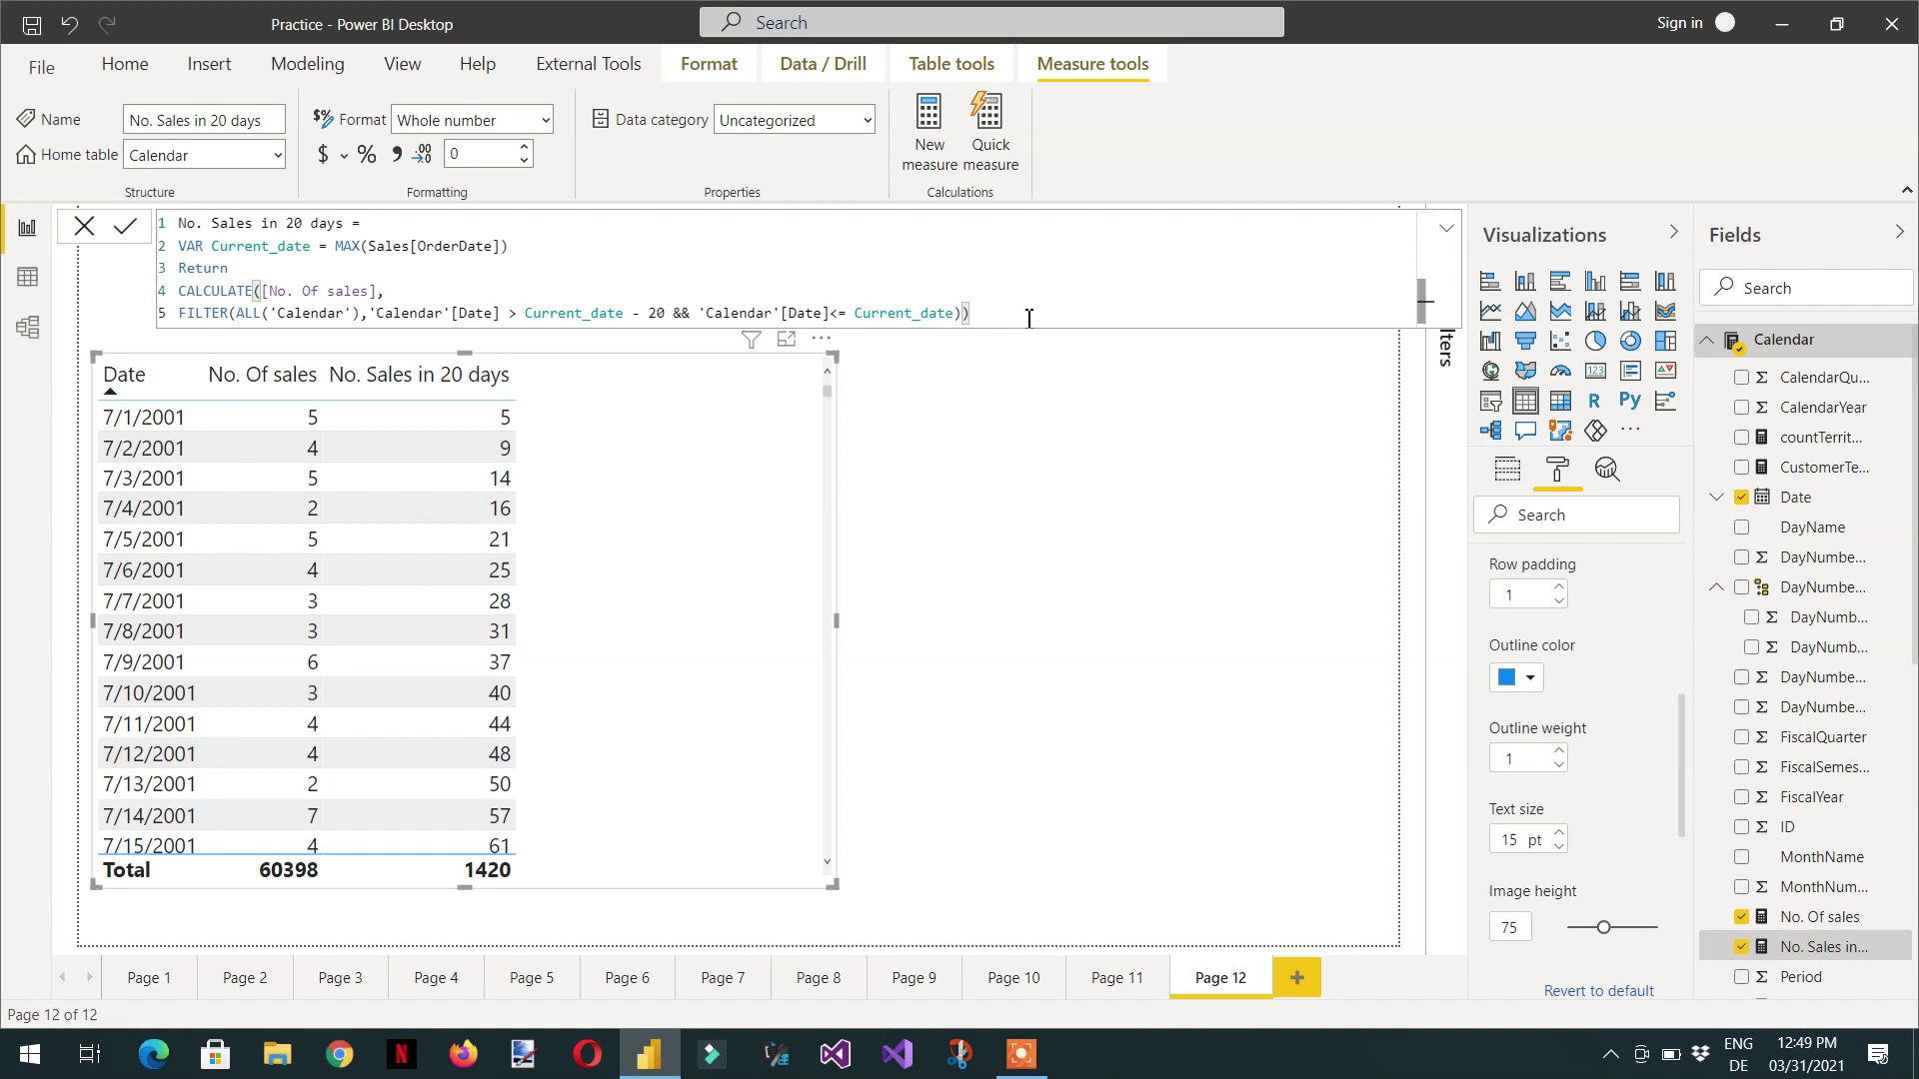
Select the entire No. Sales in 20 days formula.
{"action": "key", "text": "ctrl+a"}
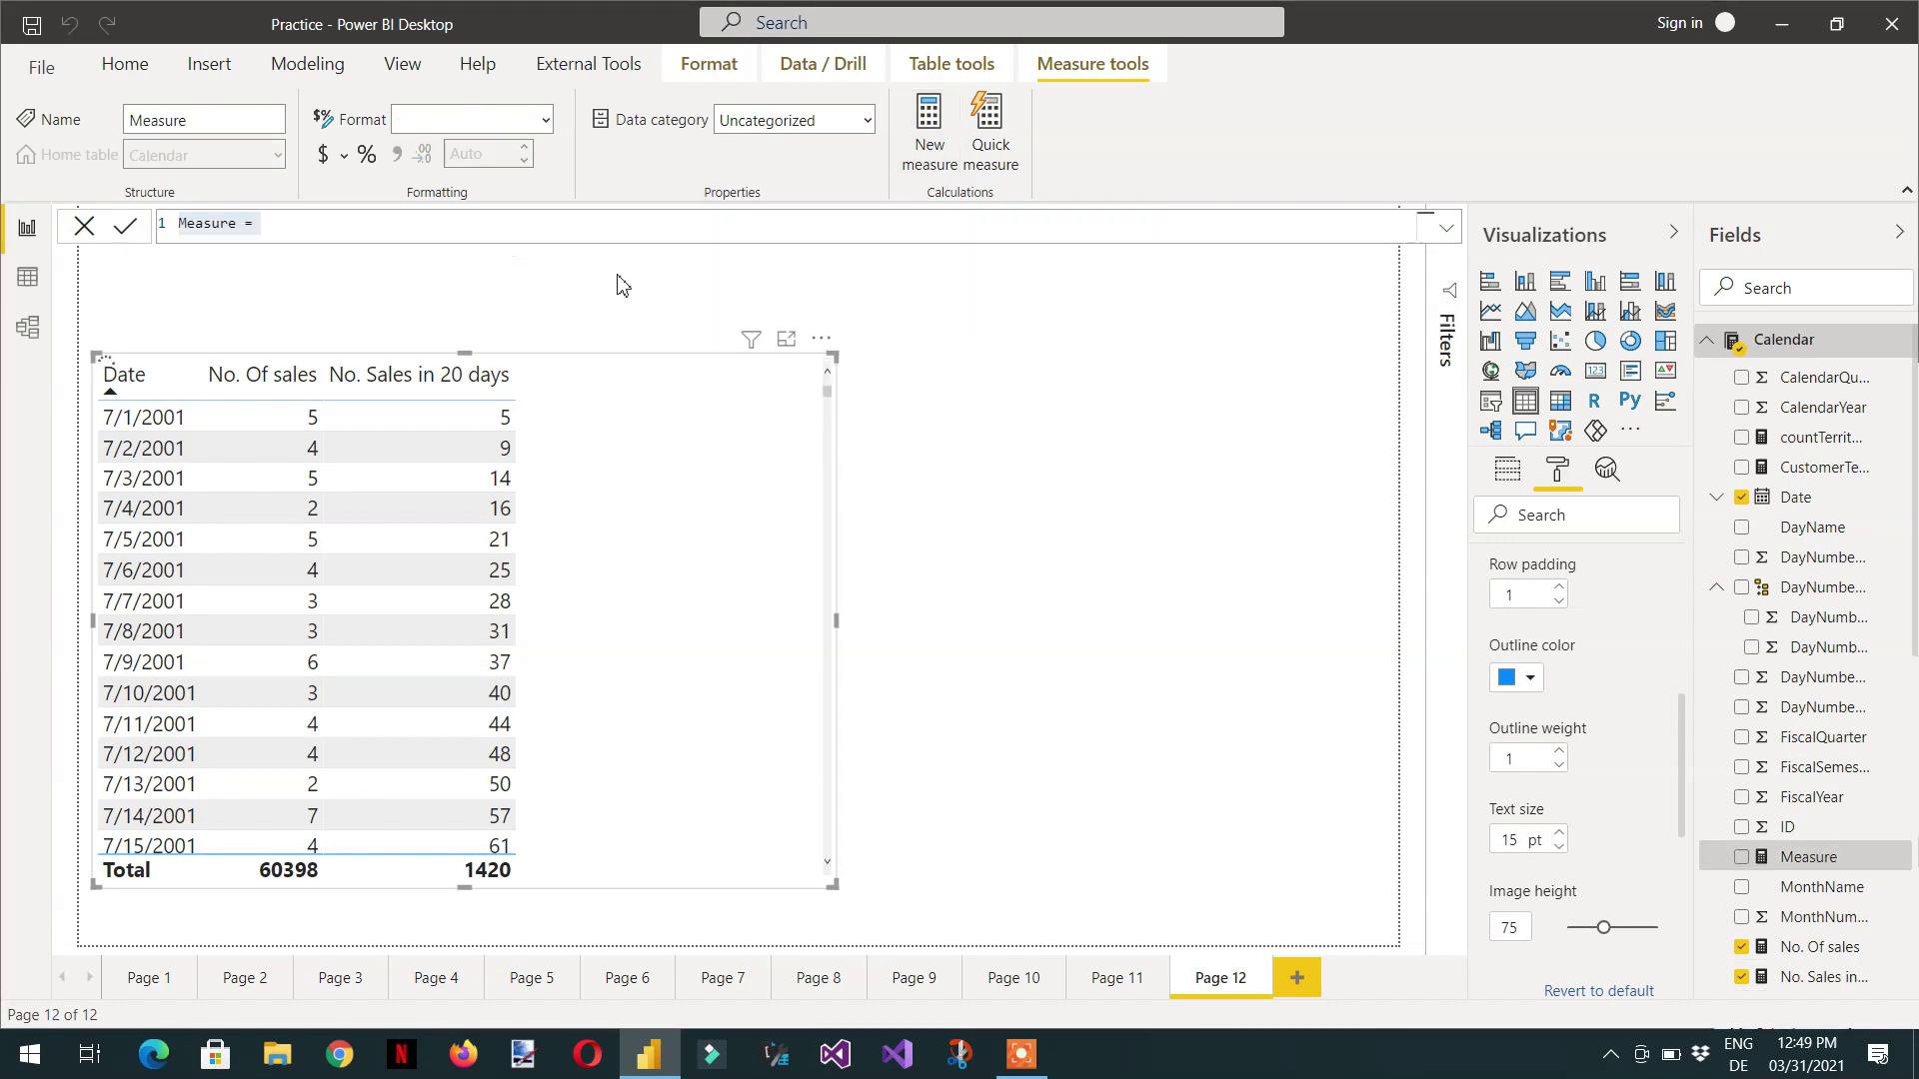
Paste the formula as a new 'No. Sales in 30 days' measure with a 30-day window.
{"action": "type", "text": "No. Sales in 20 days = VAR Current_date = MAX(Sales[OrderDate]) Return CALCULATE([No. Of sales], FILTER(ALL('Calendar'),'Calendar'[Date] > Current_date - 20 && 'Calendar'[Date]<= Current_date))"}
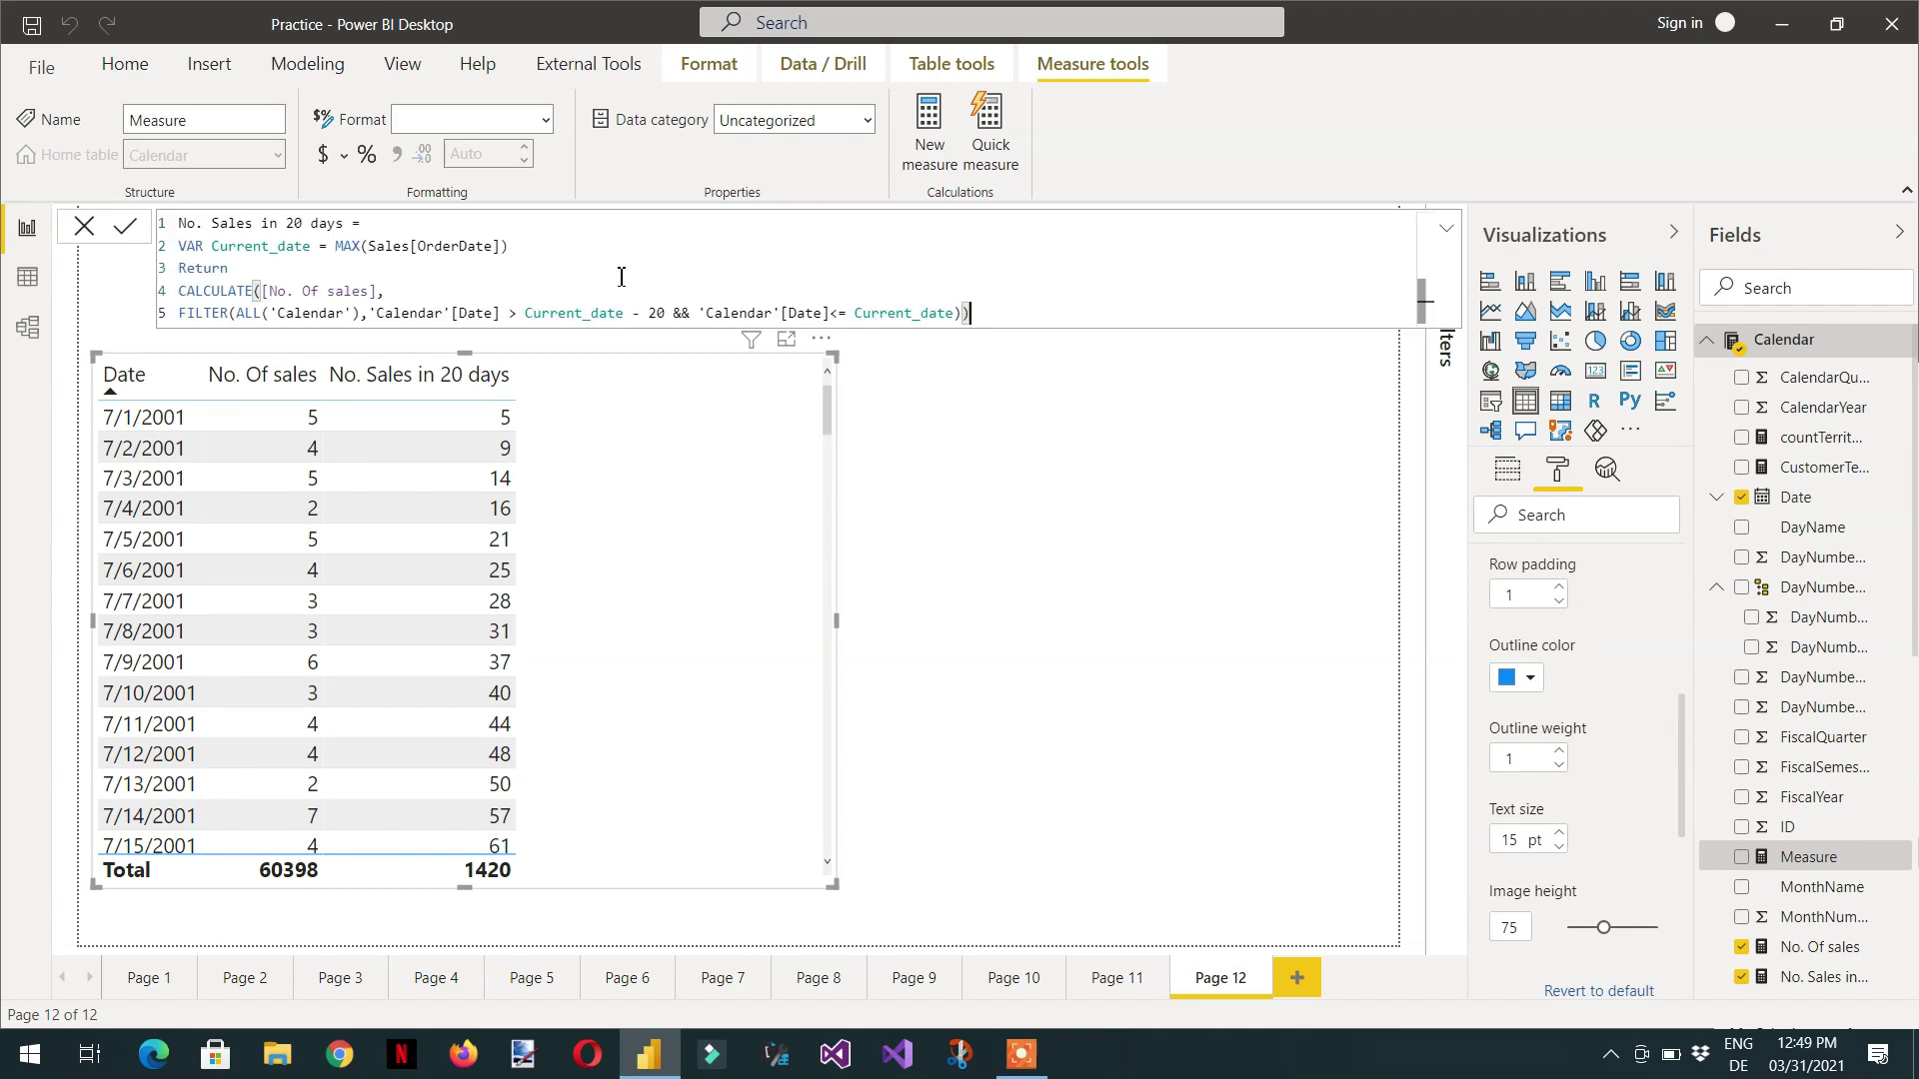
{"action": "left_click", "coordinate": [295, 232]}
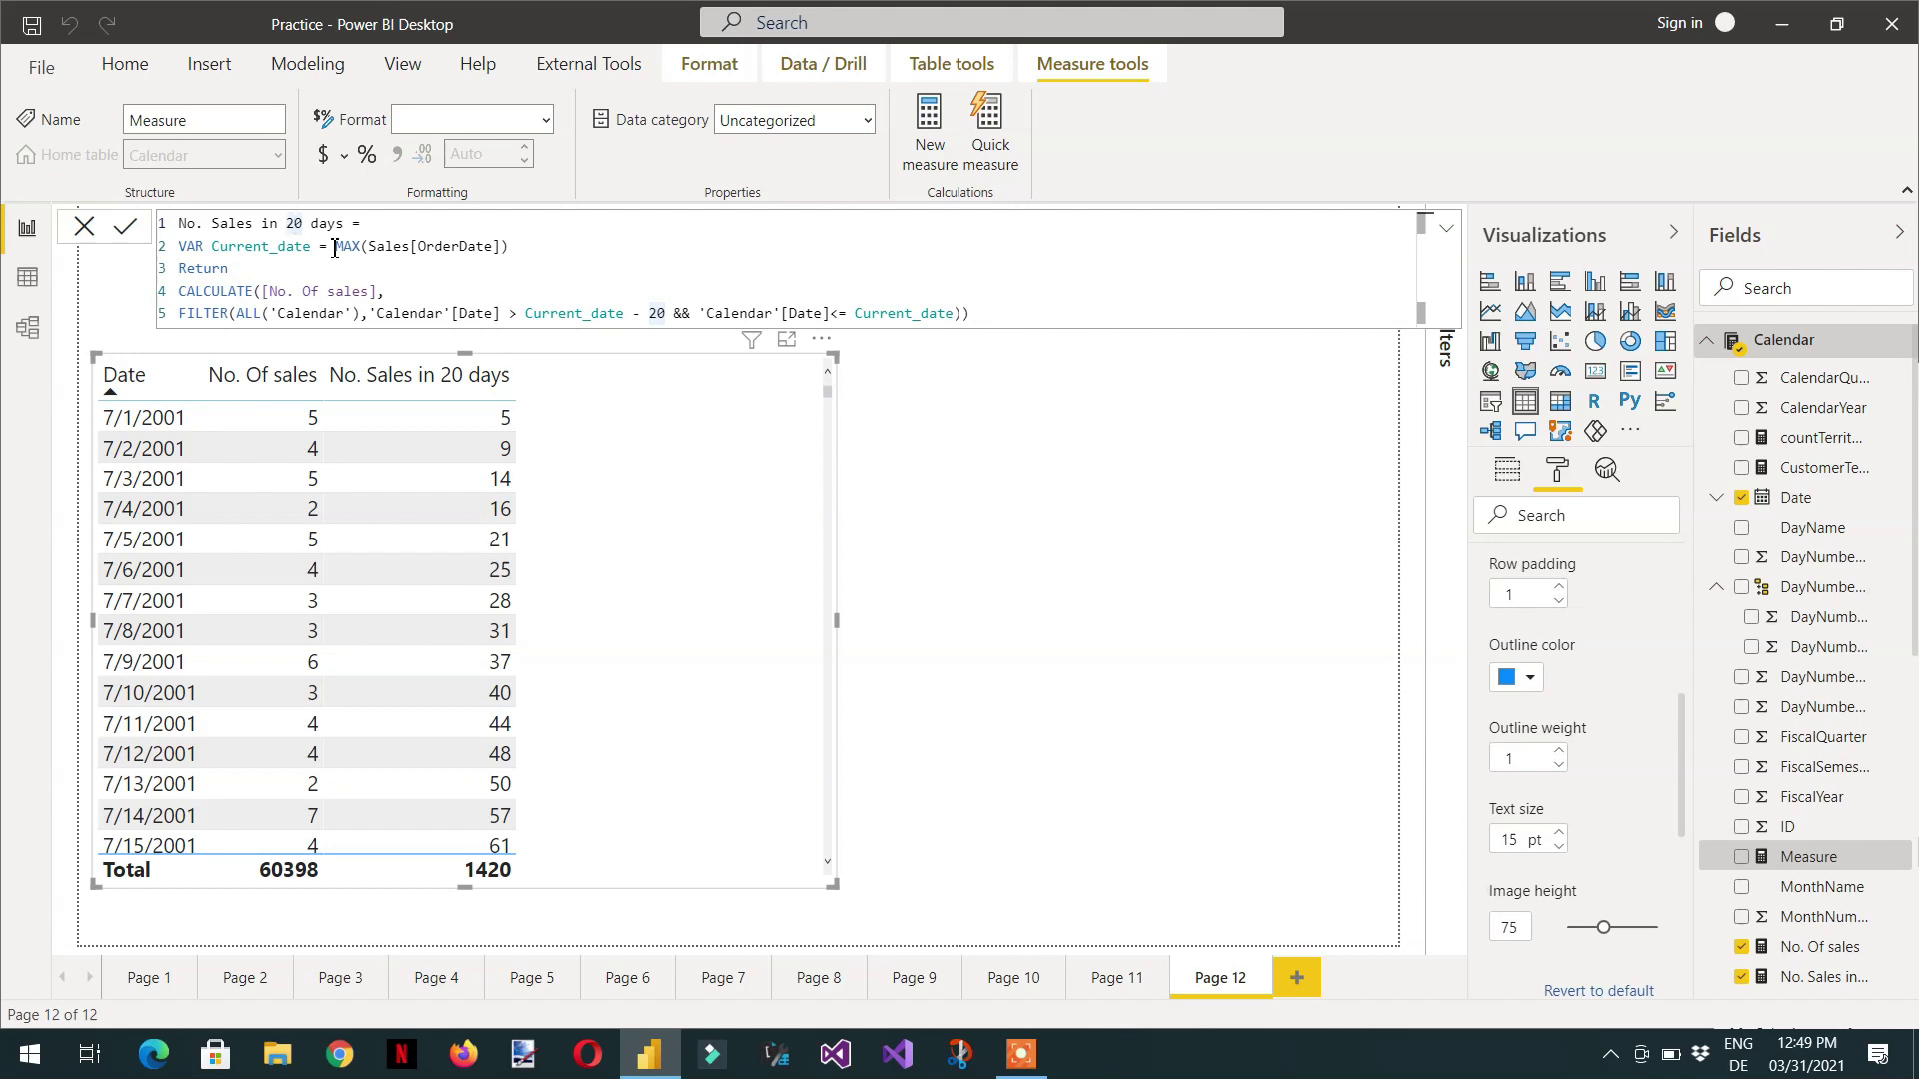
{"action": "key", "text": "BackSpace"}
{"action": "type", "text": "3"}
{"action": "double_click", "coordinate": [663, 316]}
{"action": "type", "text": "30"}
{"action": "key", "text": "Return"}
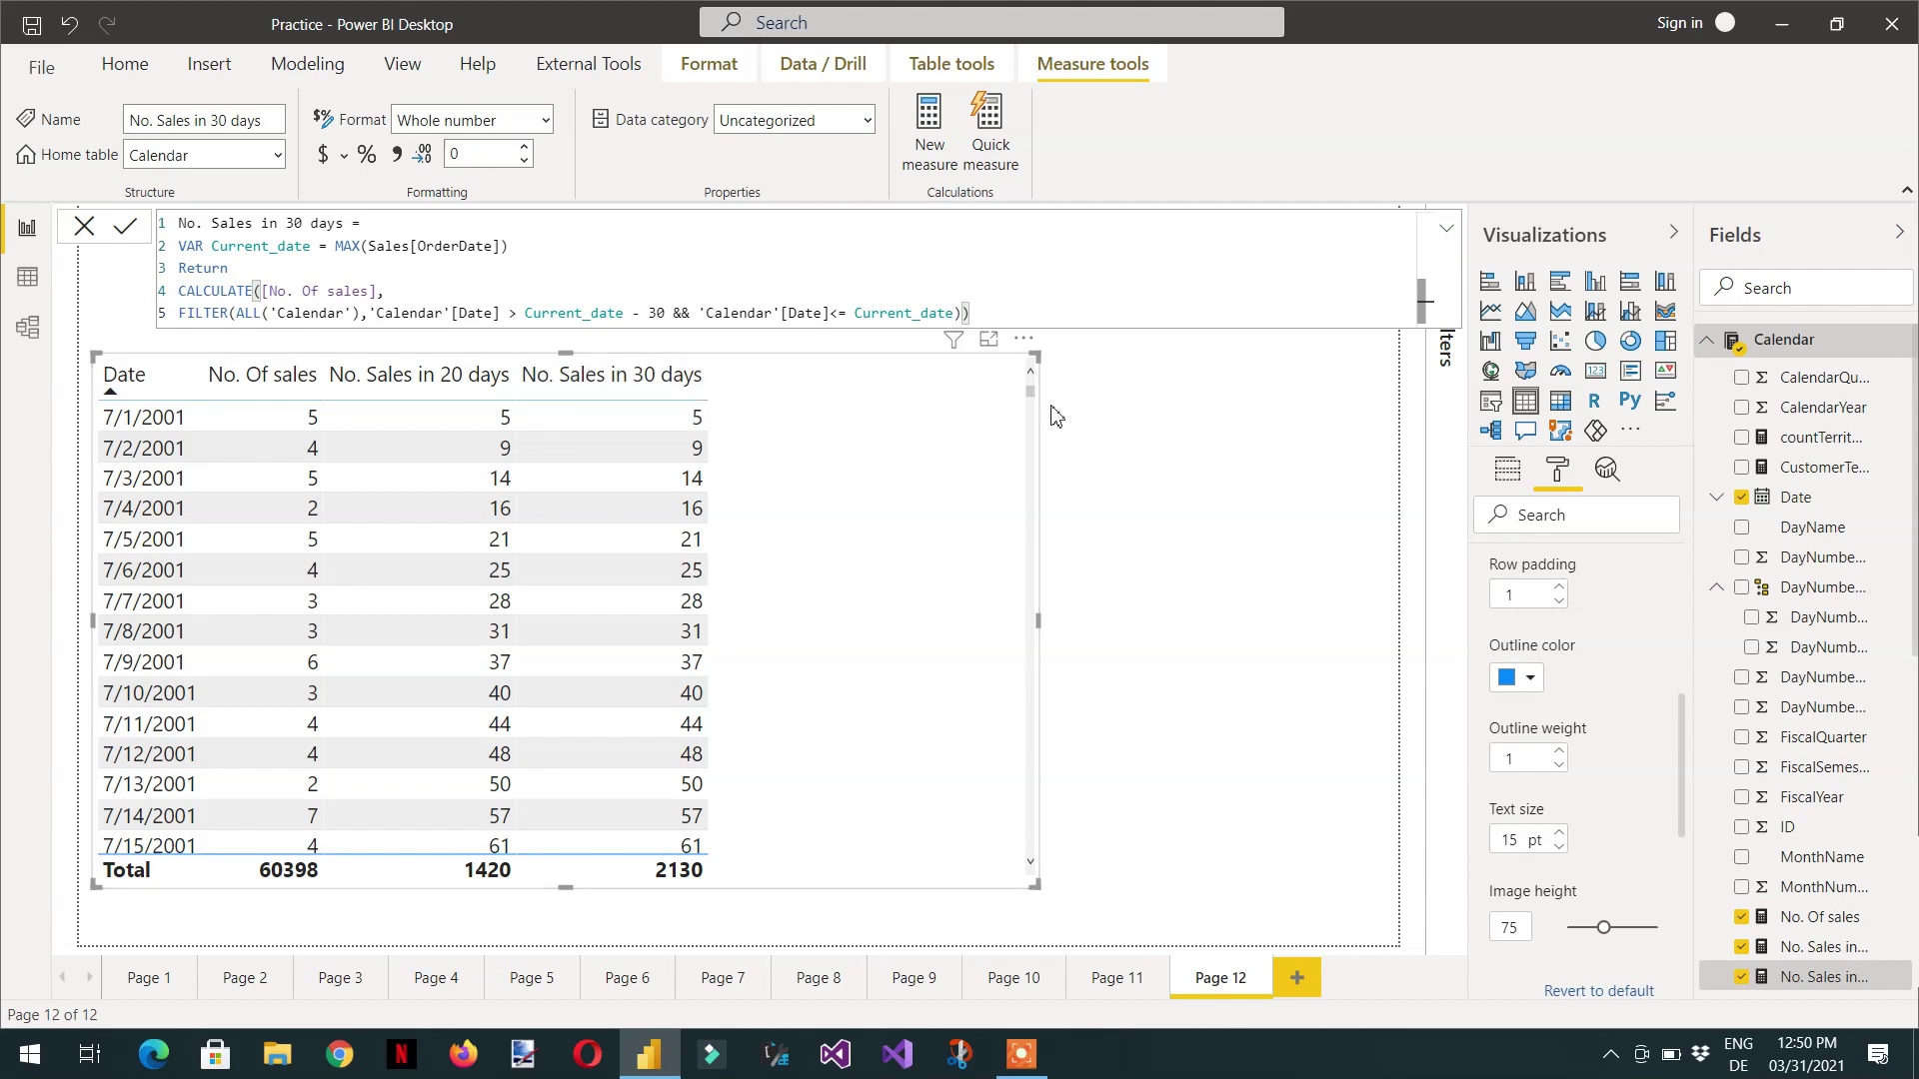
{"action": "mouse_move", "coordinate": [1036, 402]}
{"action": "left_mouse_down"}
{"action": "mouse_move", "coordinate": [1028, 727]}
{"action": "mouse_move", "coordinate": [1025, 372]}
{"action": "left_mouse_up"}
{"action": "left_click", "coordinate": [1508, 472]}
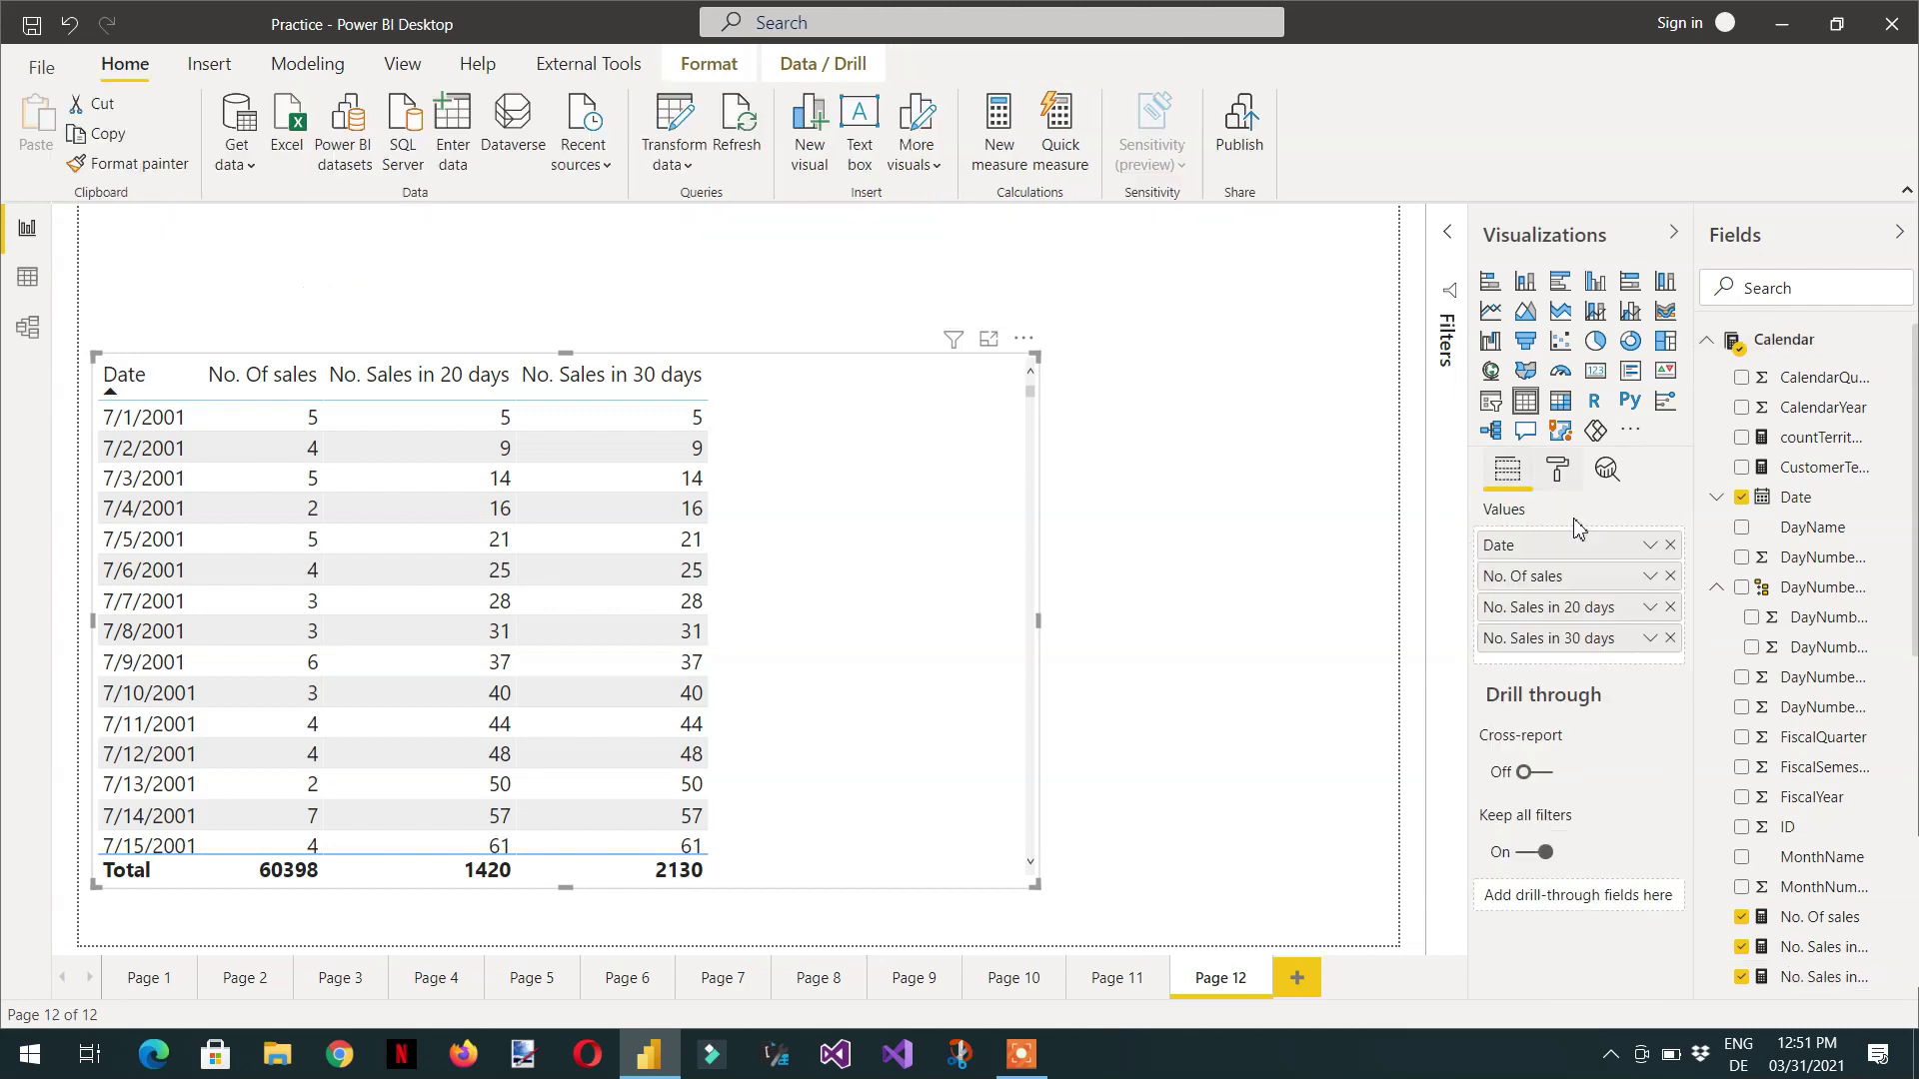
Replace Date with Products Color as the table's first column.
{"action": "left_click", "coordinate": [1670, 545]}
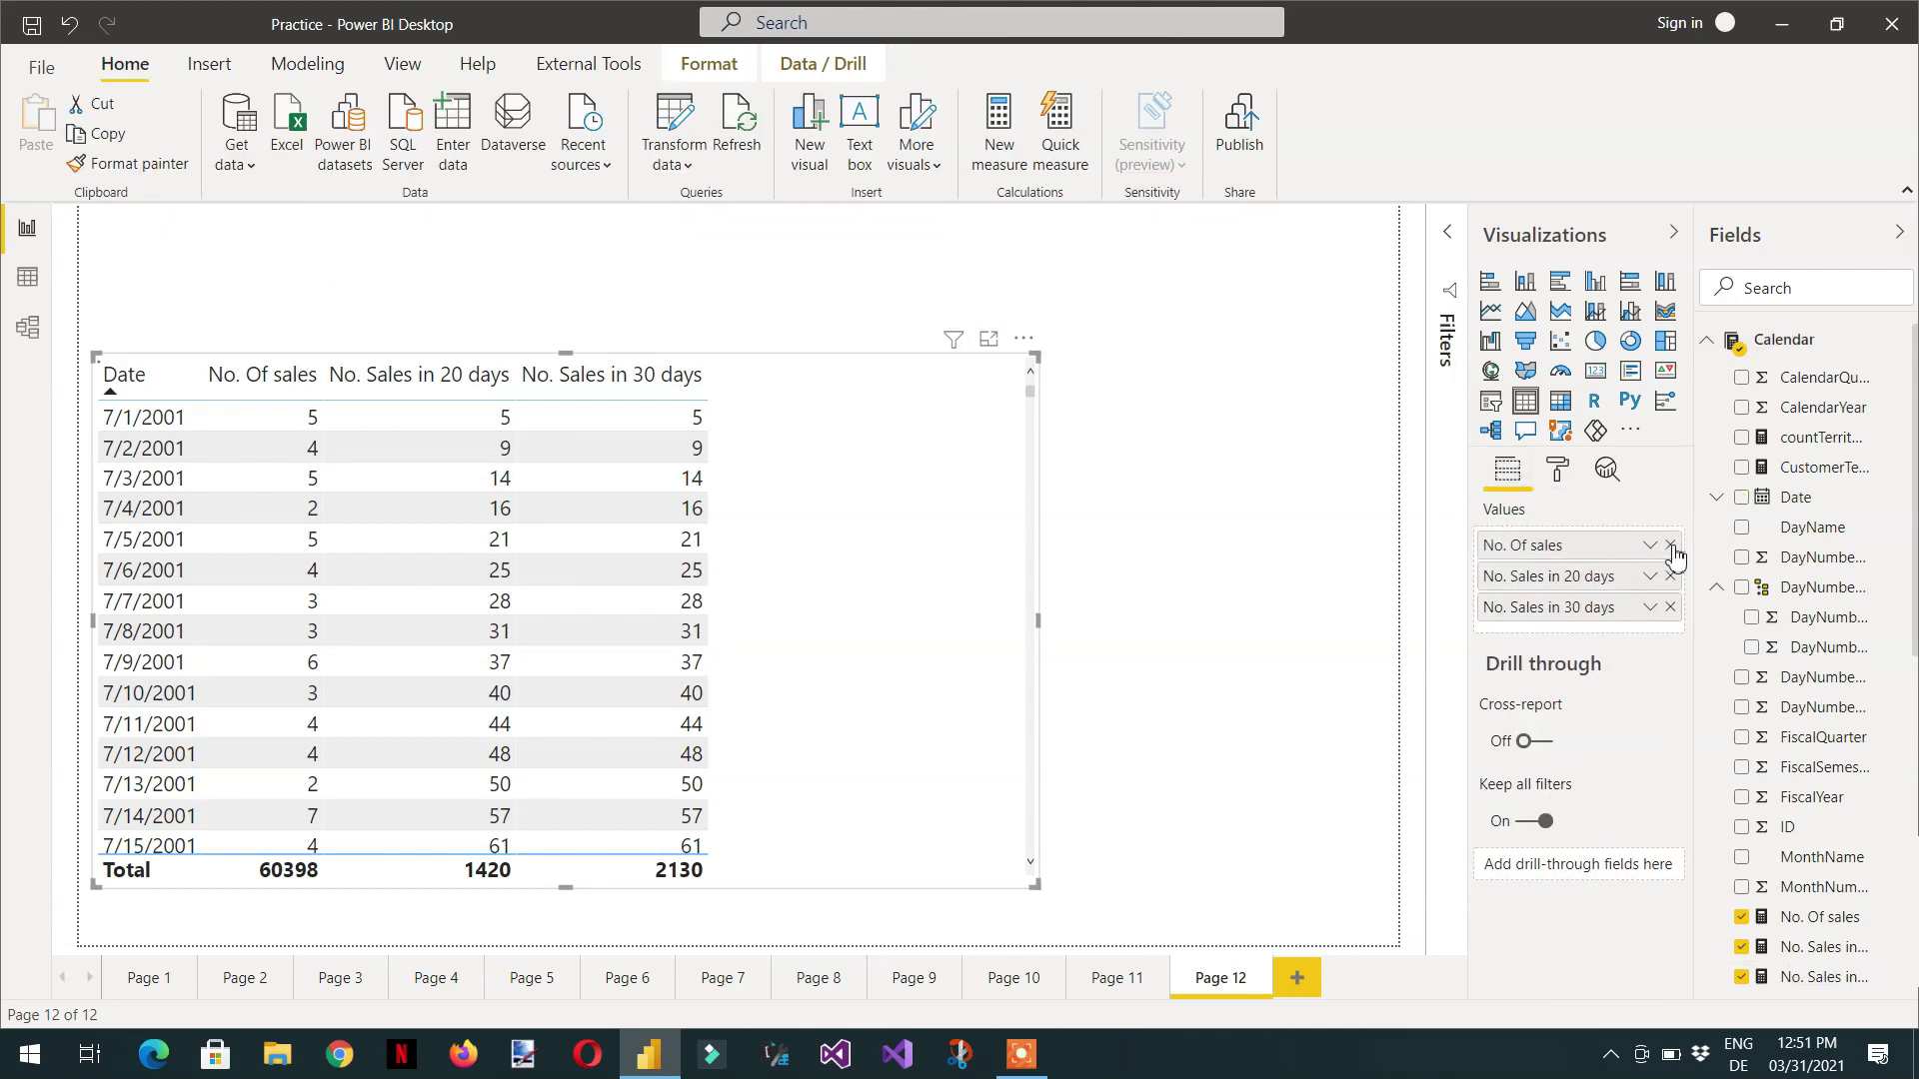
{"action": "left_click", "coordinate": [1721, 341]}
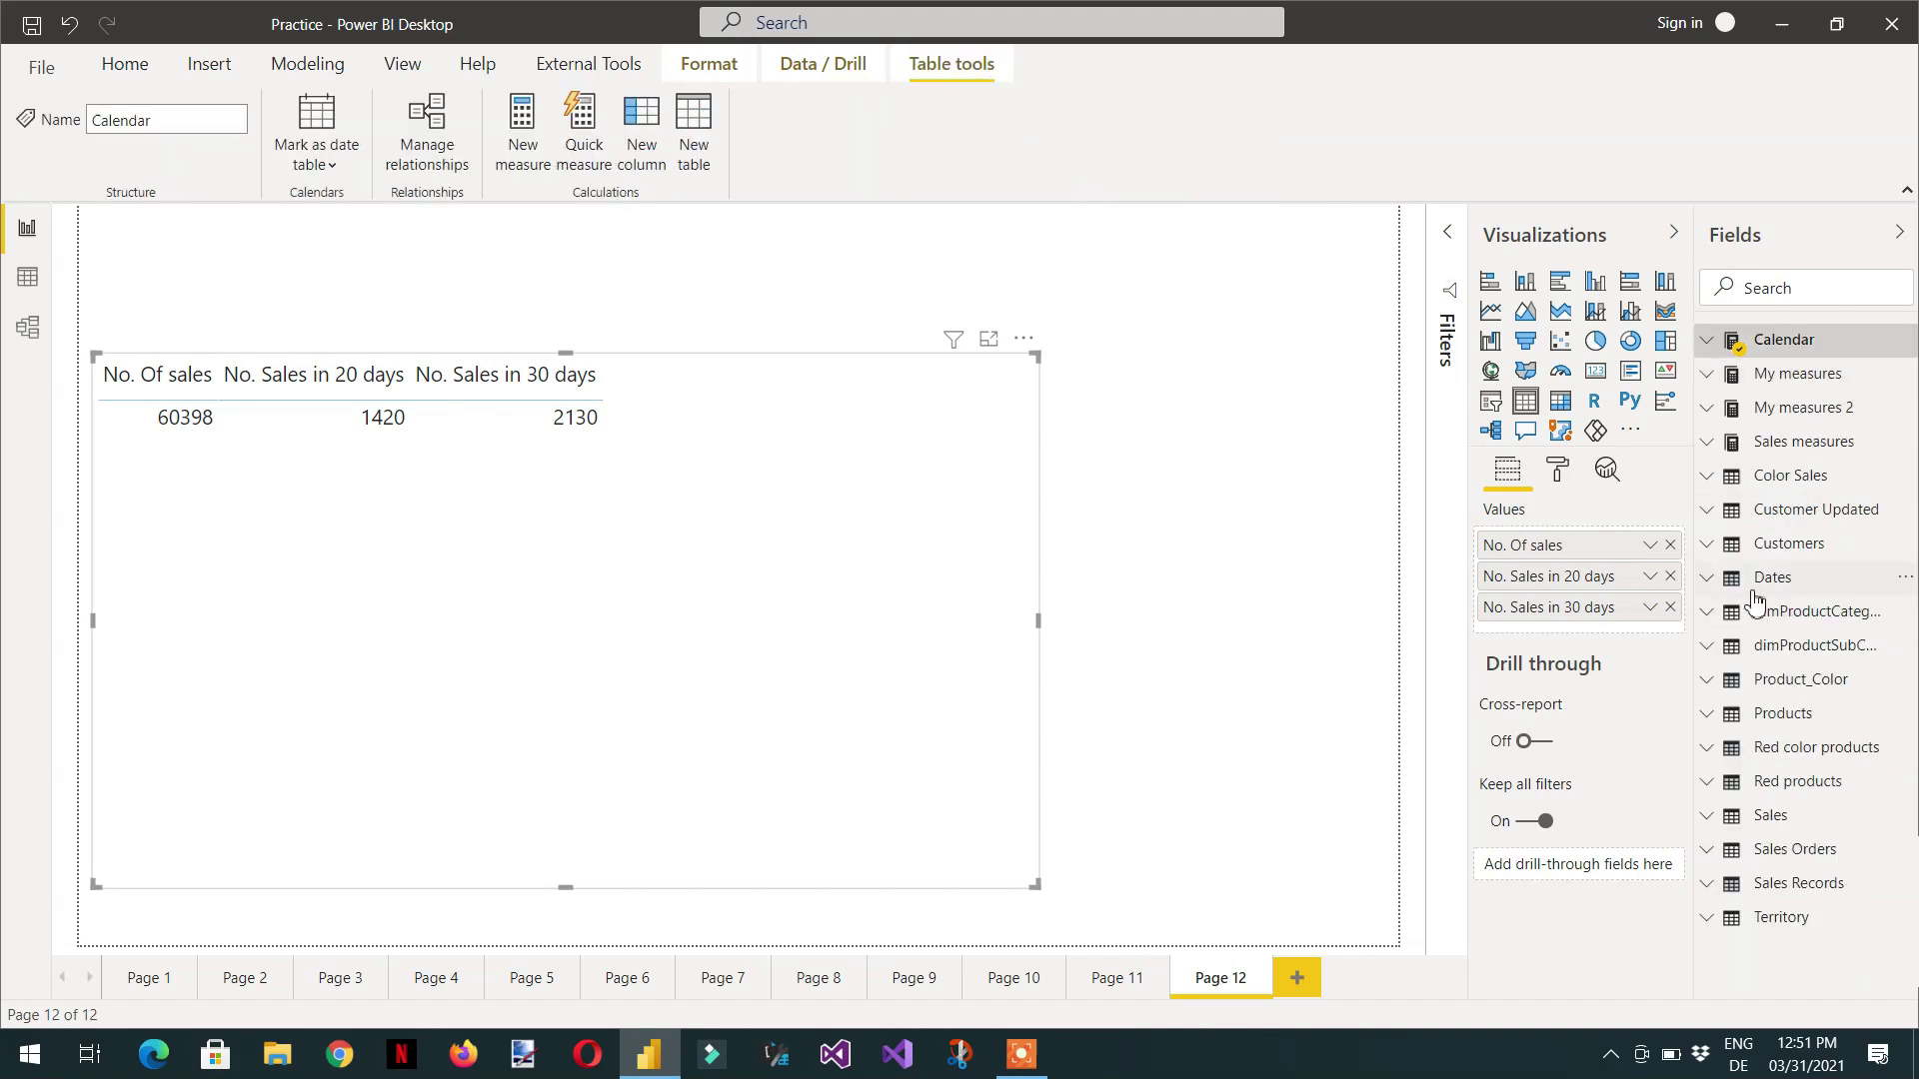
{"action": "left_click", "coordinate": [1708, 715]}
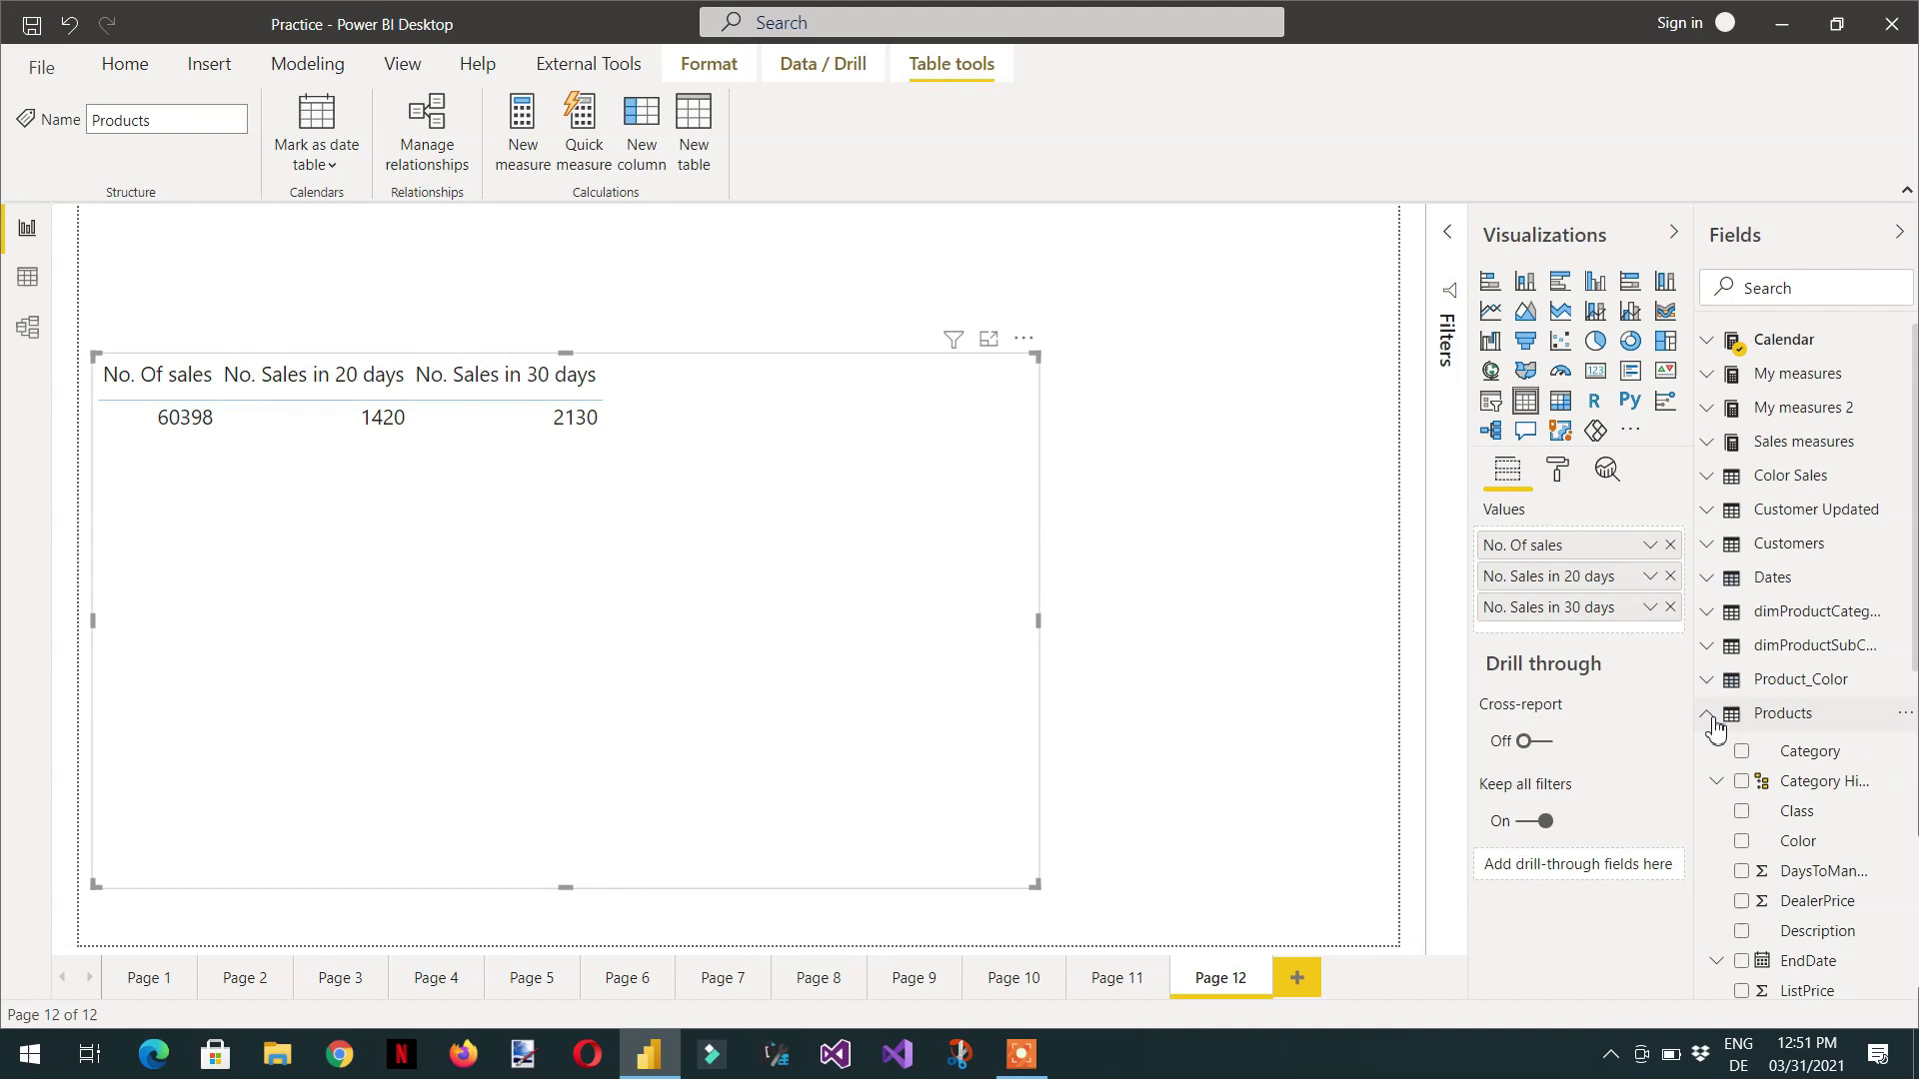
{"action": "left_click", "coordinate": [1740, 843]}
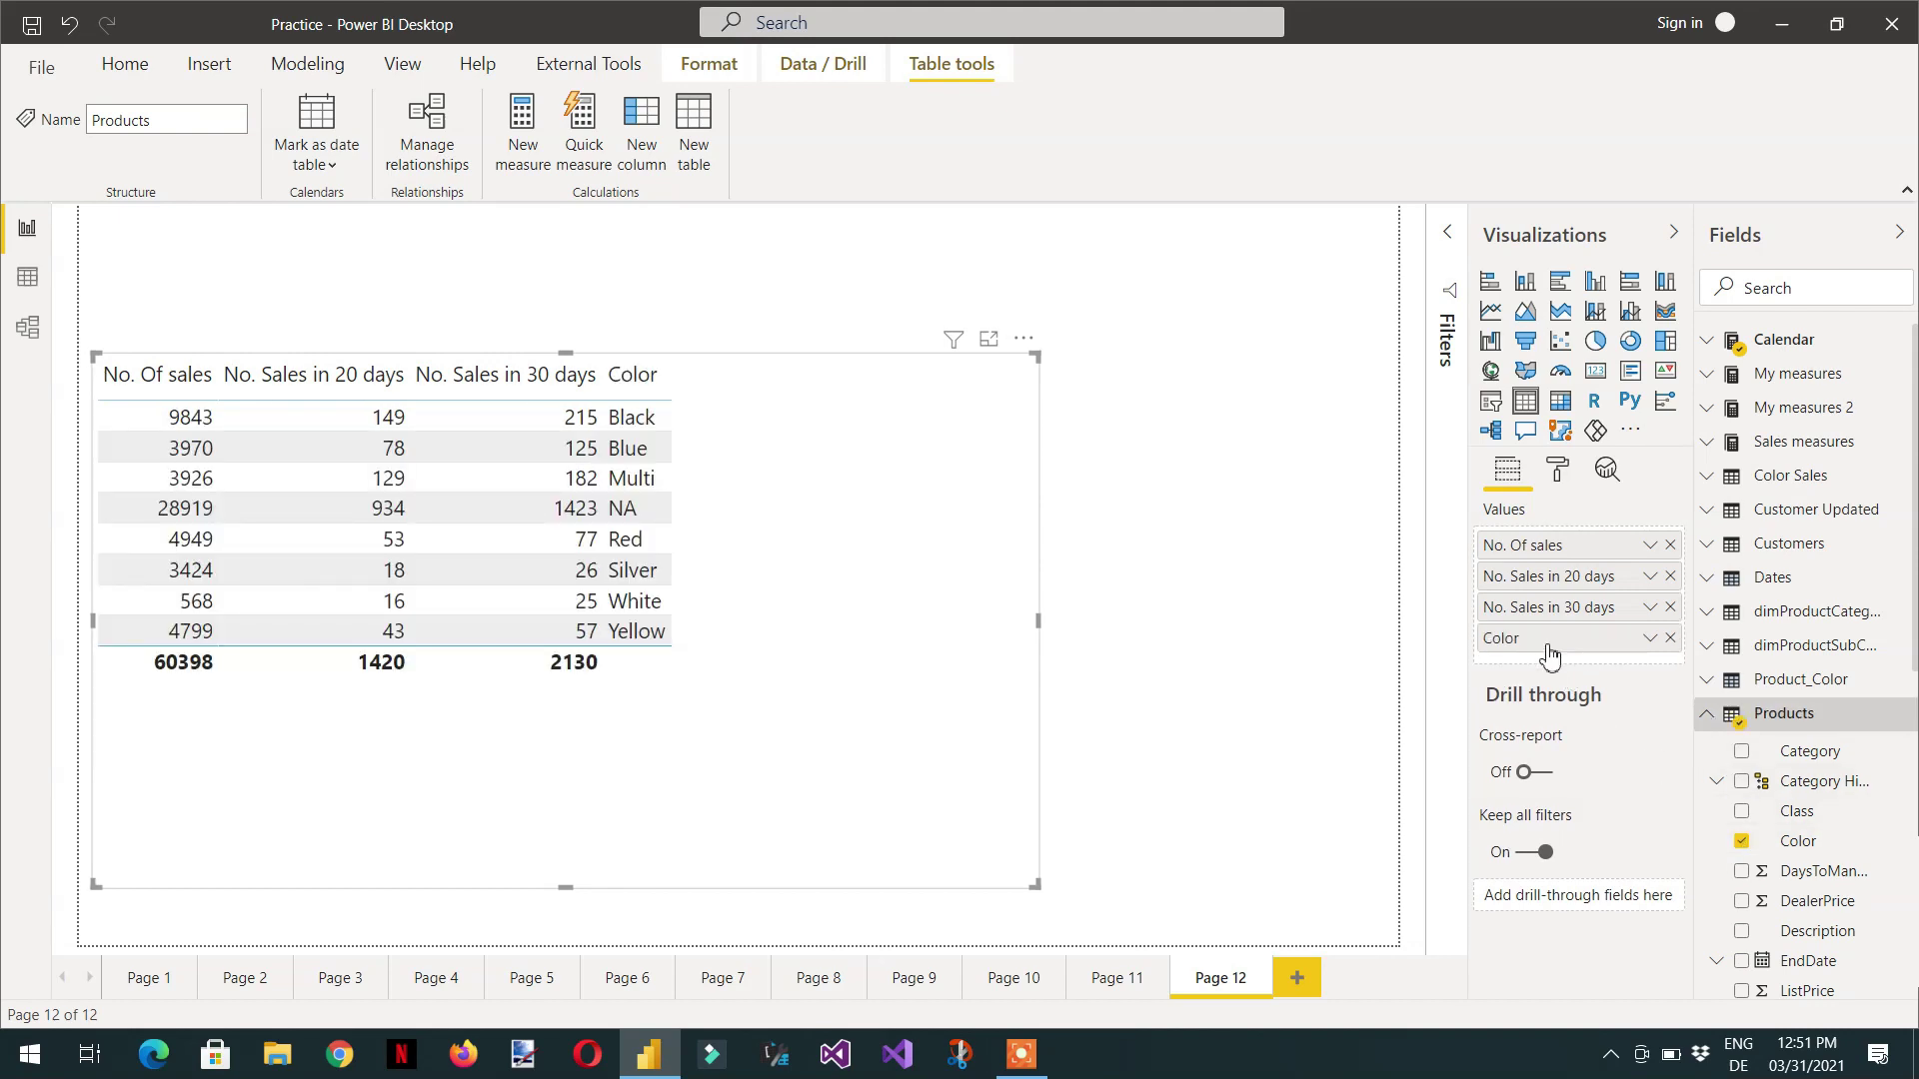
{"action": "left_click_drag", "start_coordinate": [1547, 640], "coordinate": [1548, 544]}
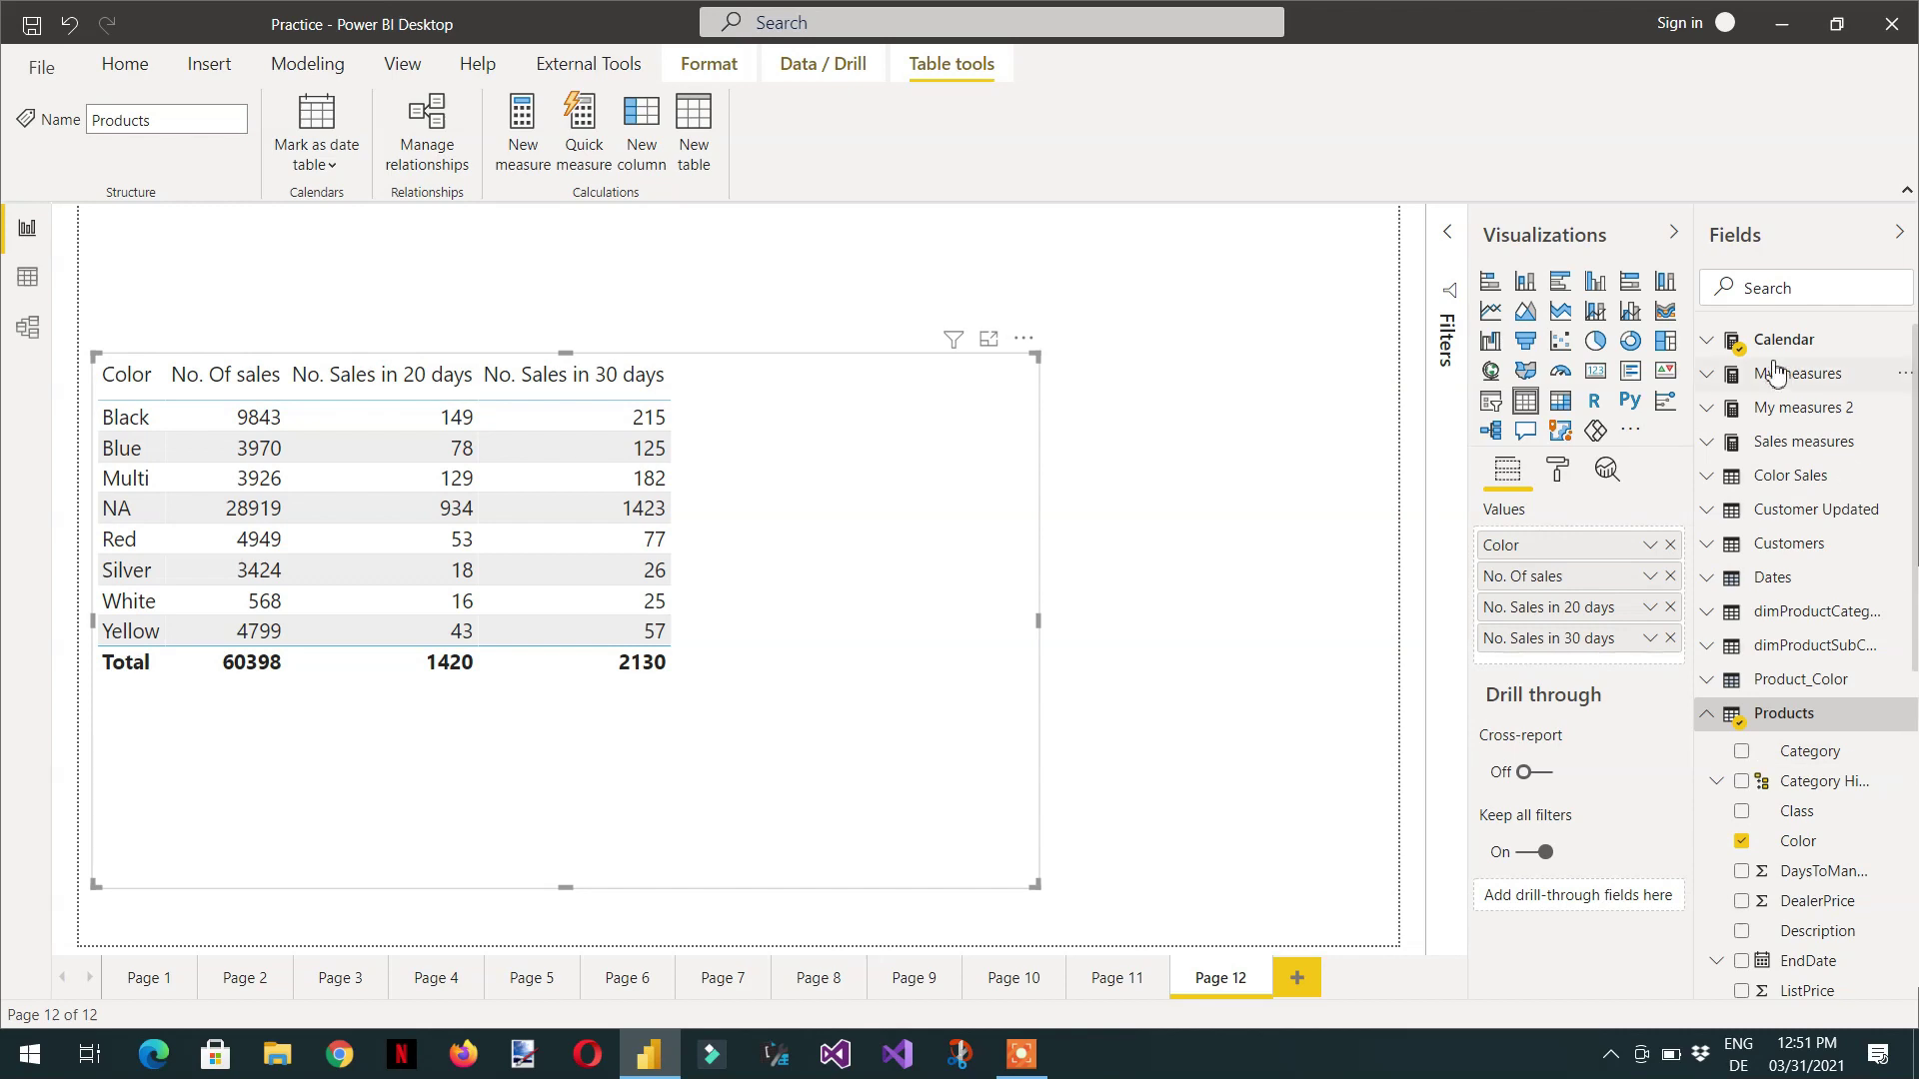
{"action": "left_click", "coordinate": [1709, 343]}
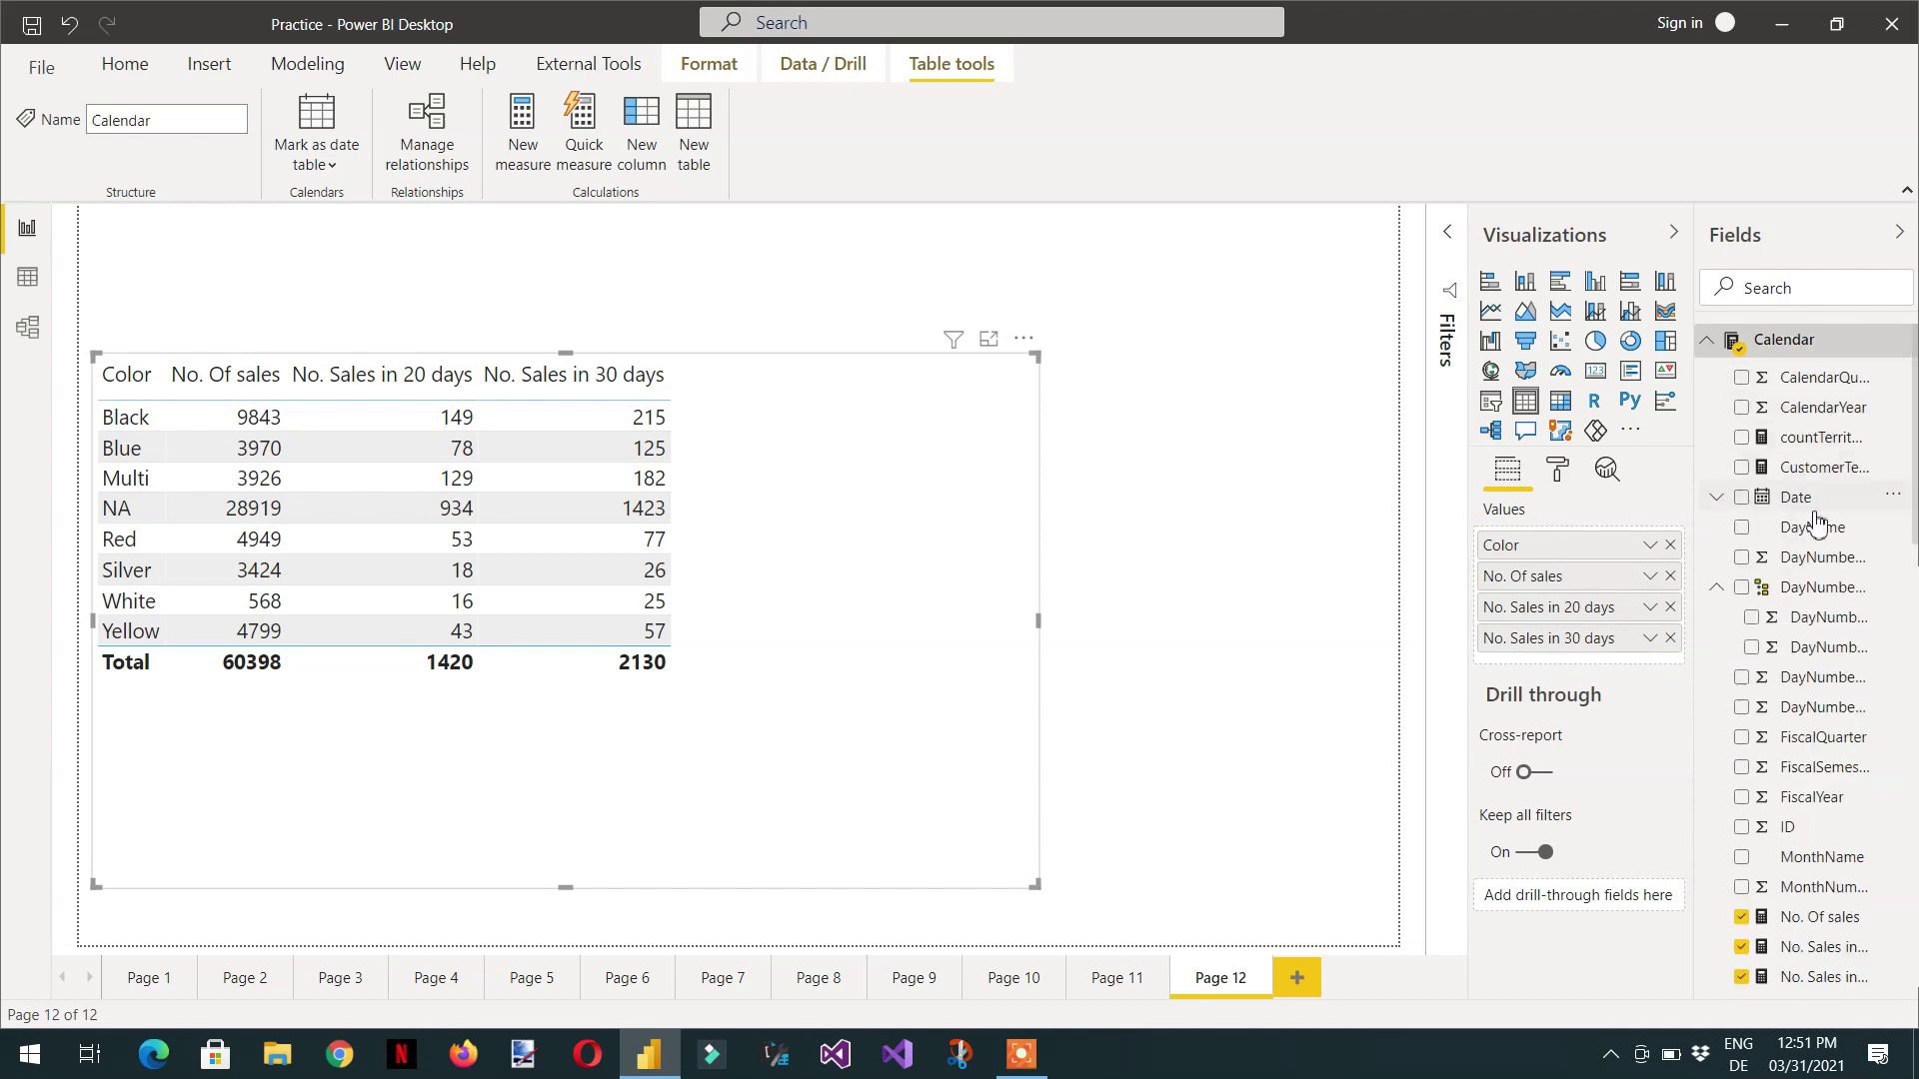
Strip the ALL( ) wrapper from 'Calendar' in the 20-day measure's FILTER.
{"action": "left_click", "coordinate": [1818, 950]}
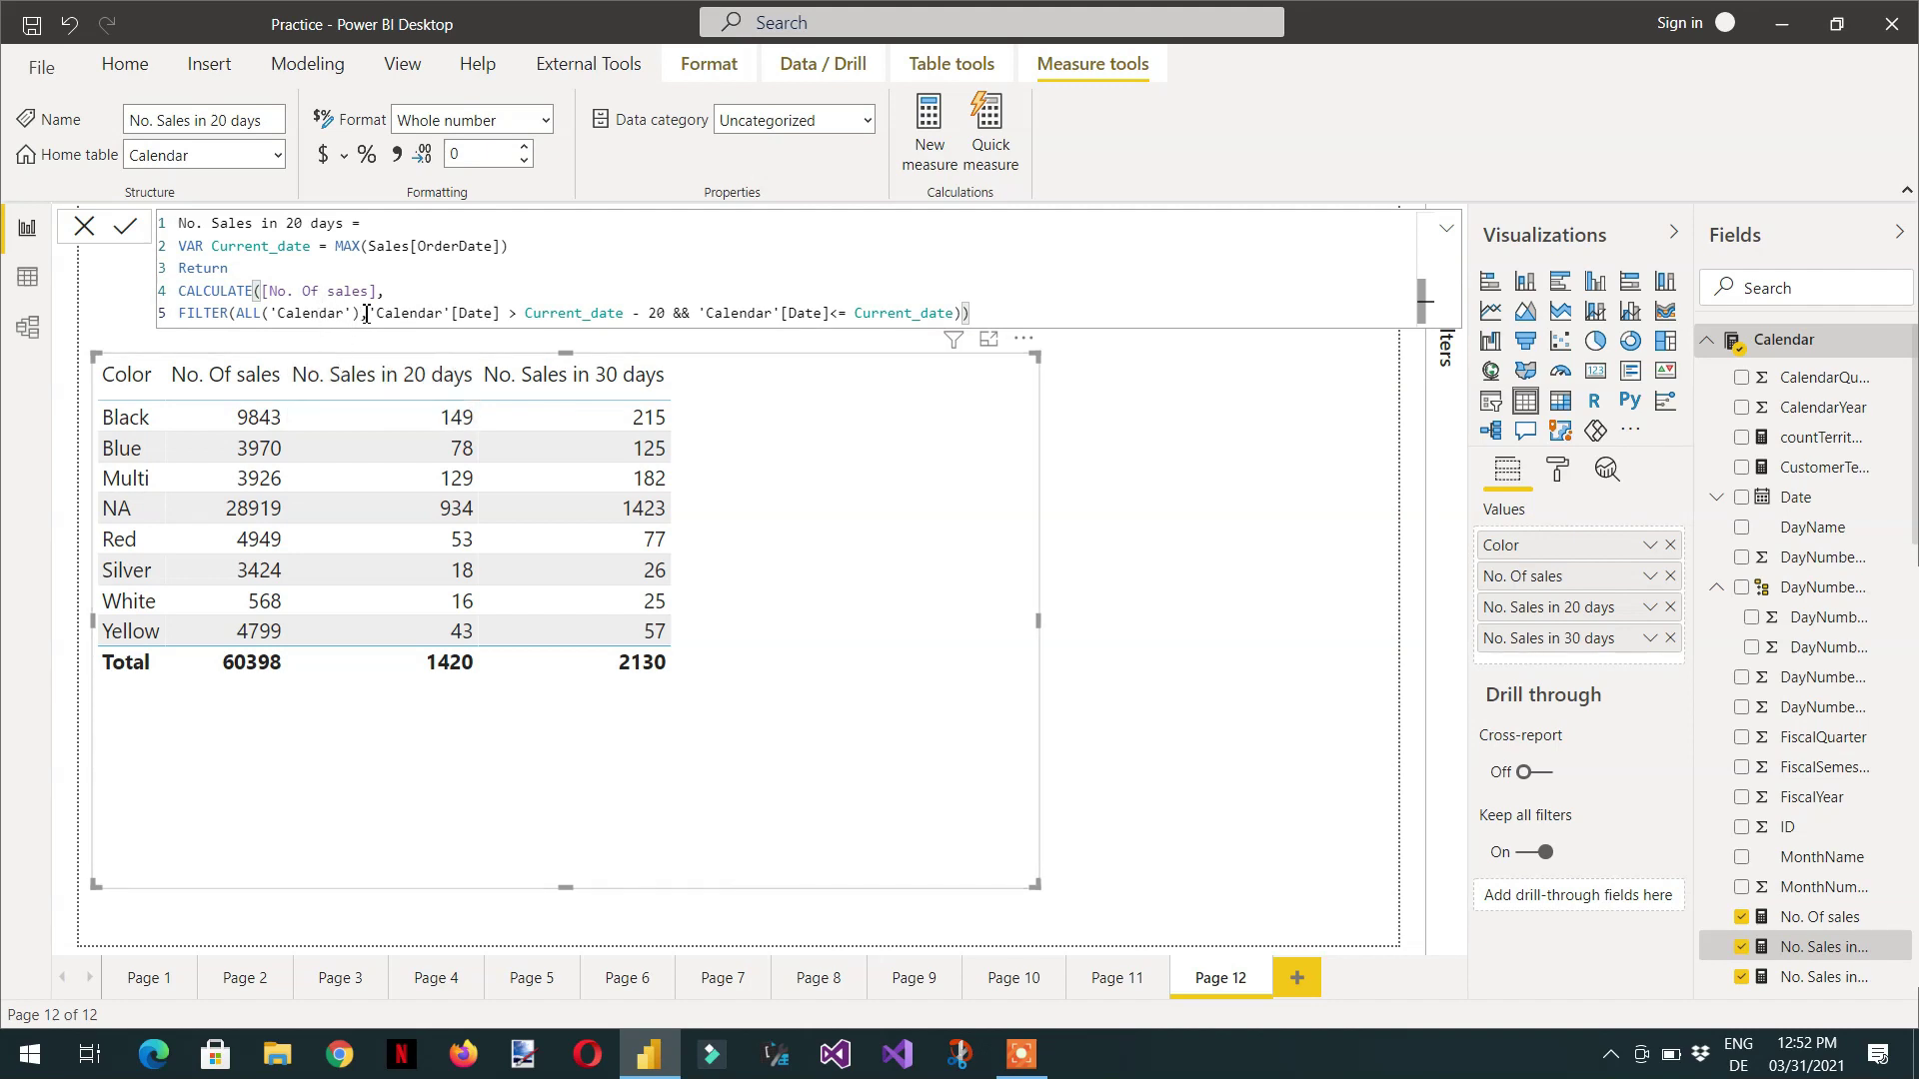
{"action": "key", "text": "BackSpace"}
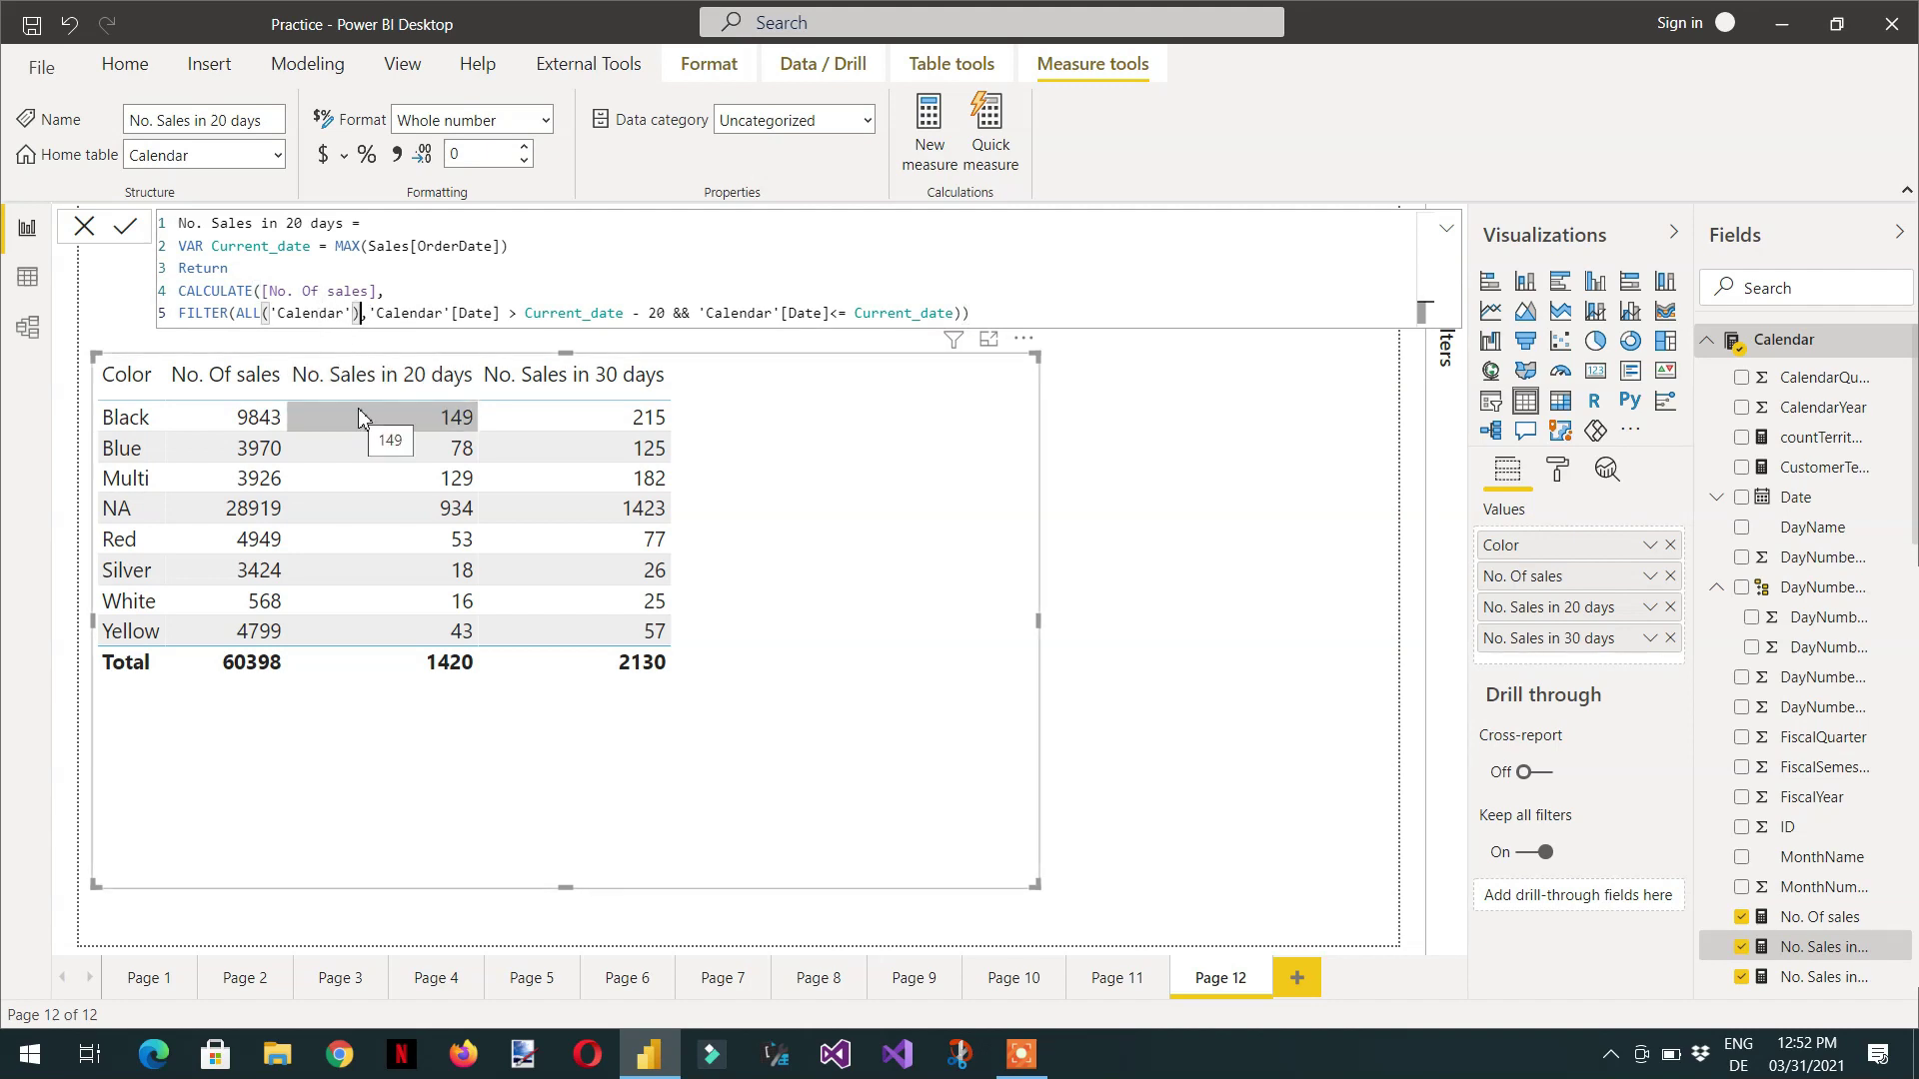
{"action": "key", "text": "Left"}
{"action": "key", "text": "Left"}
{"action": "key", "text": "Left"}
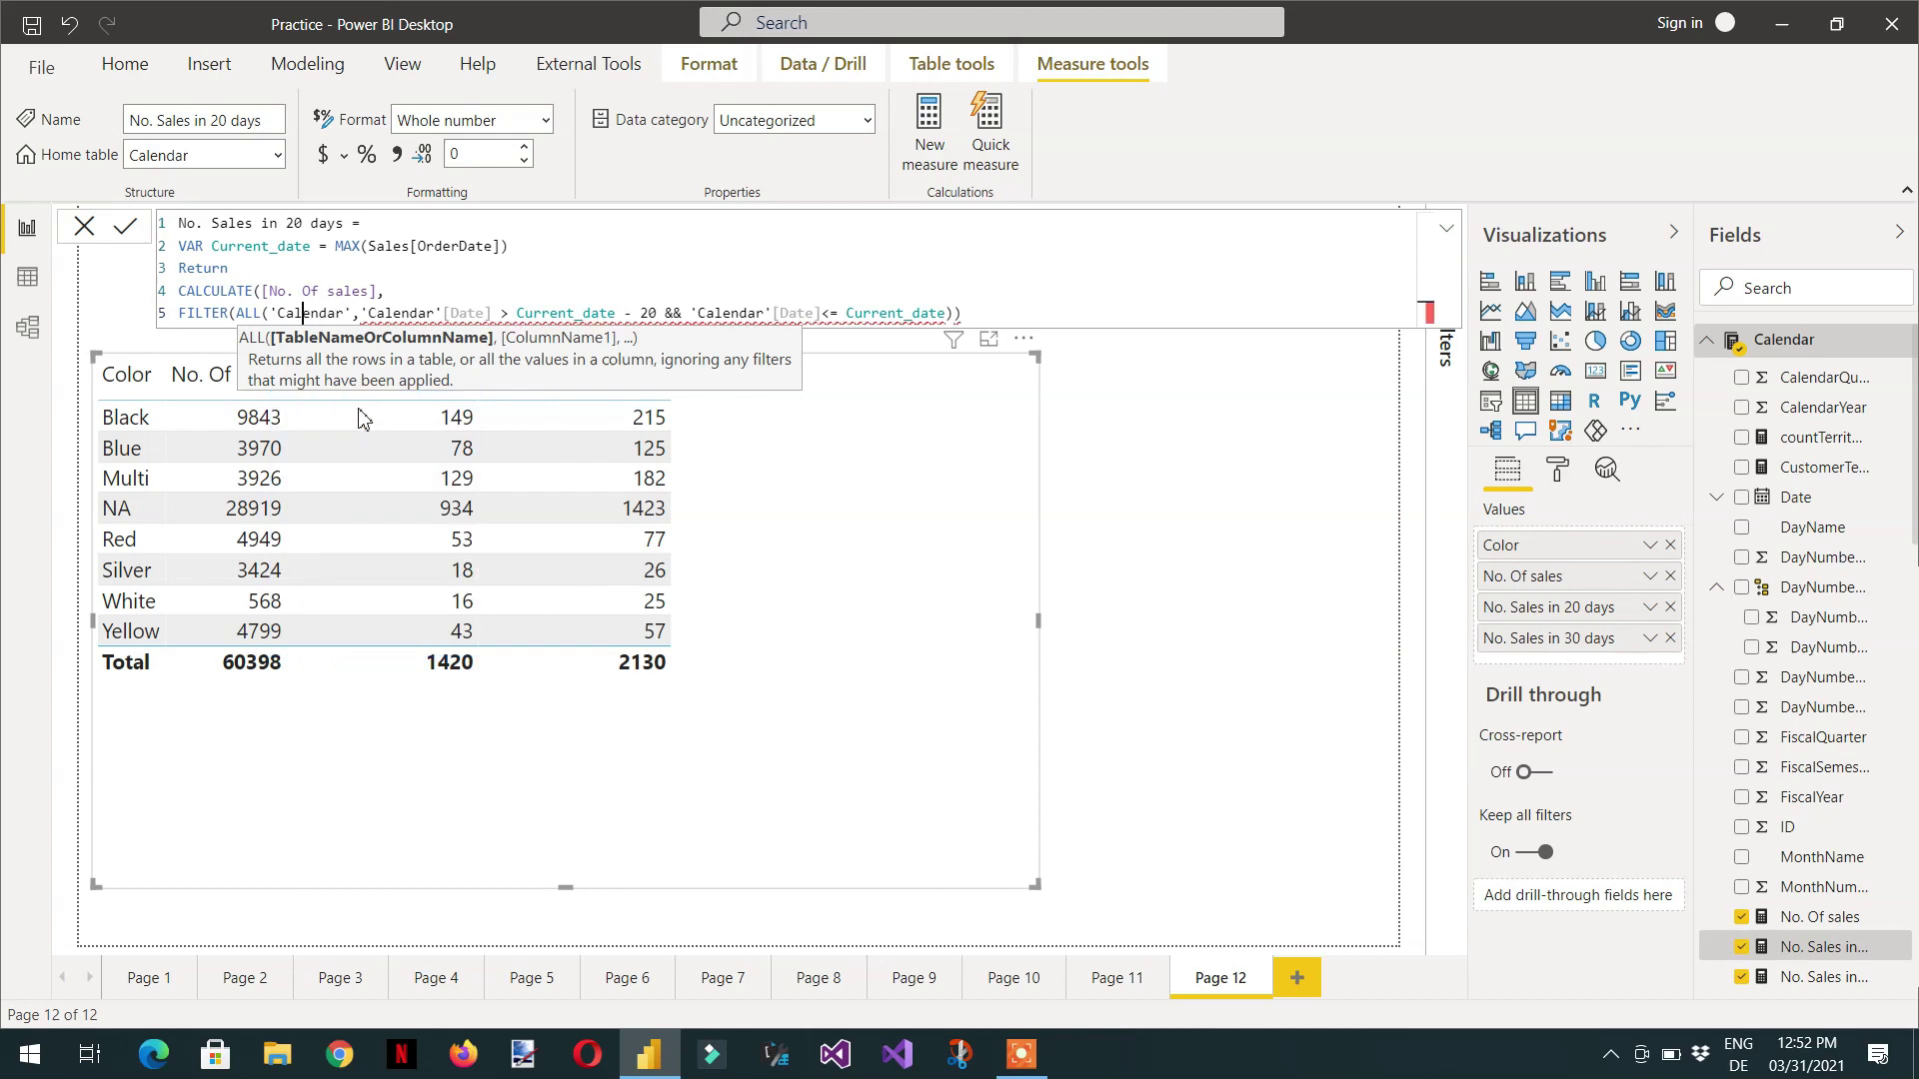
{"action": "key", "text": "Left"}
{"action": "key", "text": "BackSpace"}
{"action": "key", "text": "BackSpace"}
{"action": "key", "text": "BackSpace"}
{"action": "key", "text": "BackSpace"}
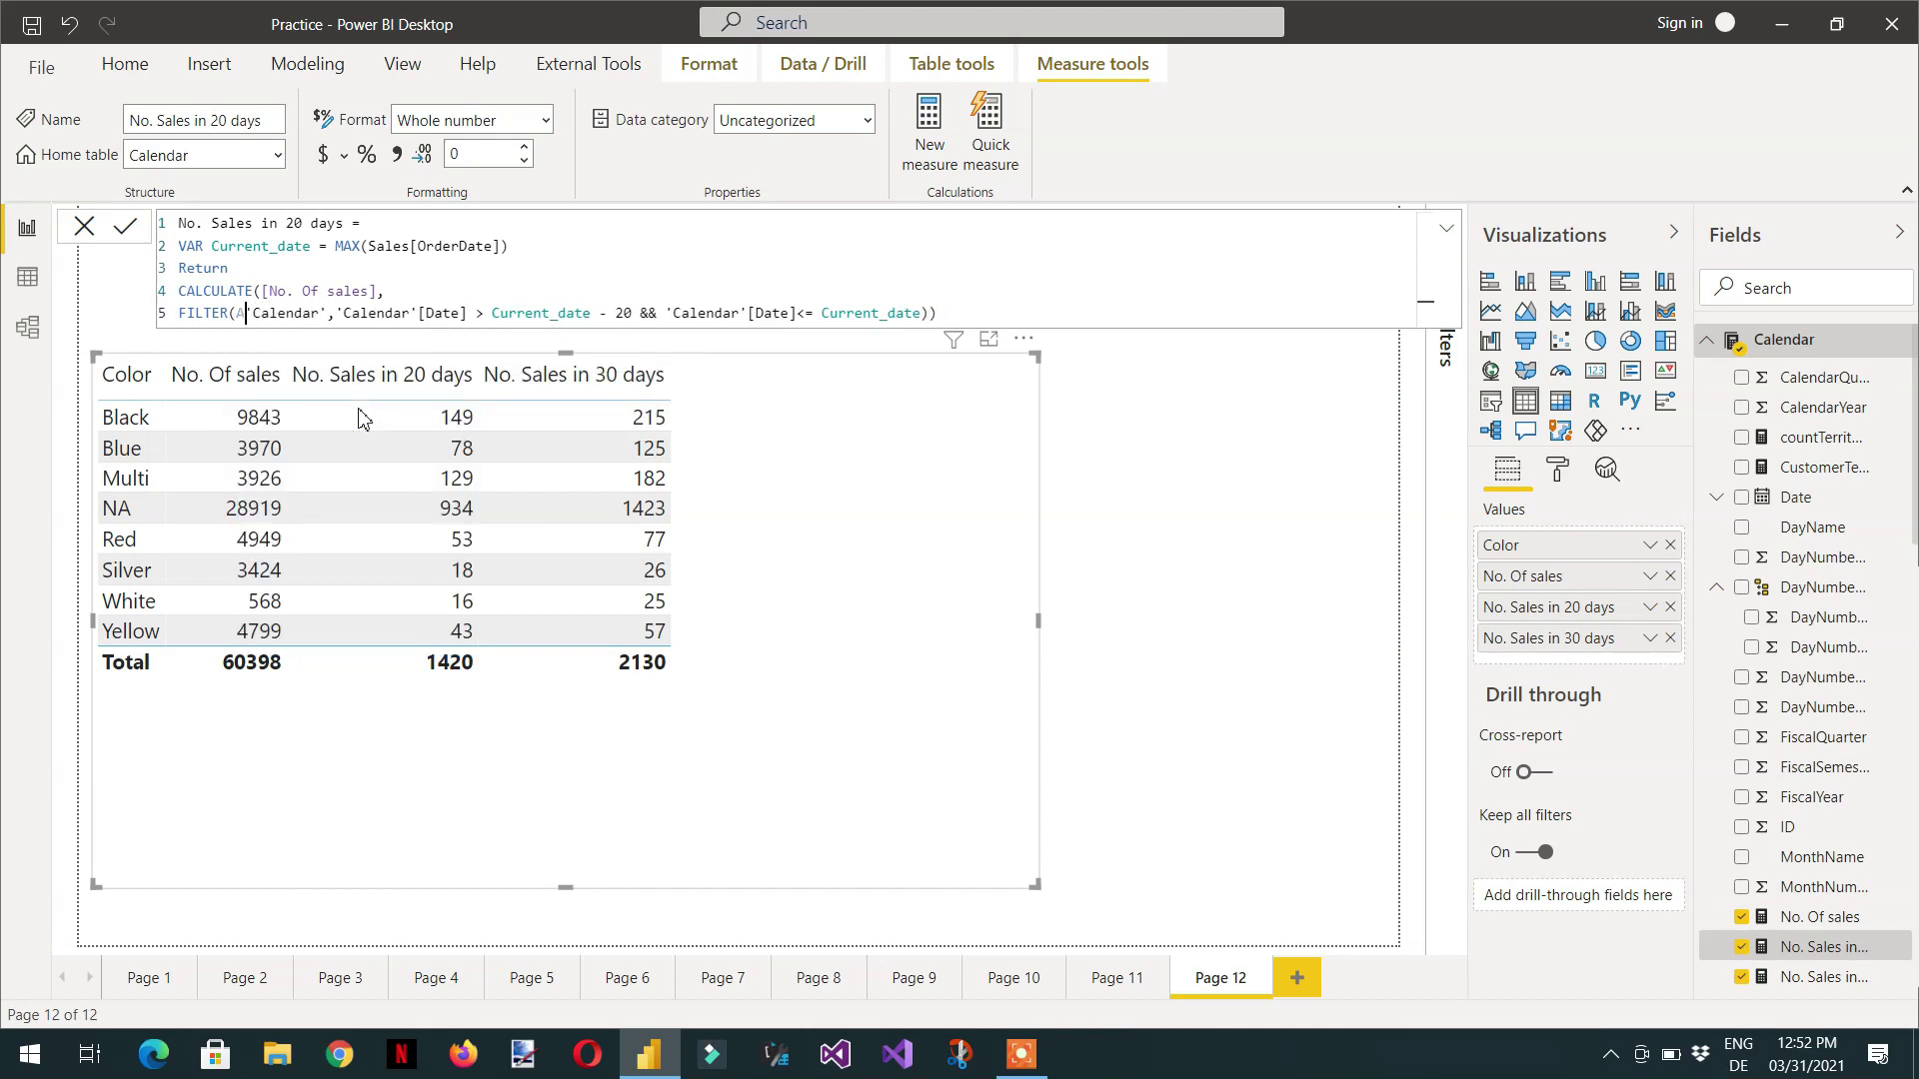
{"action": "left_click", "coordinate": [995, 291]}
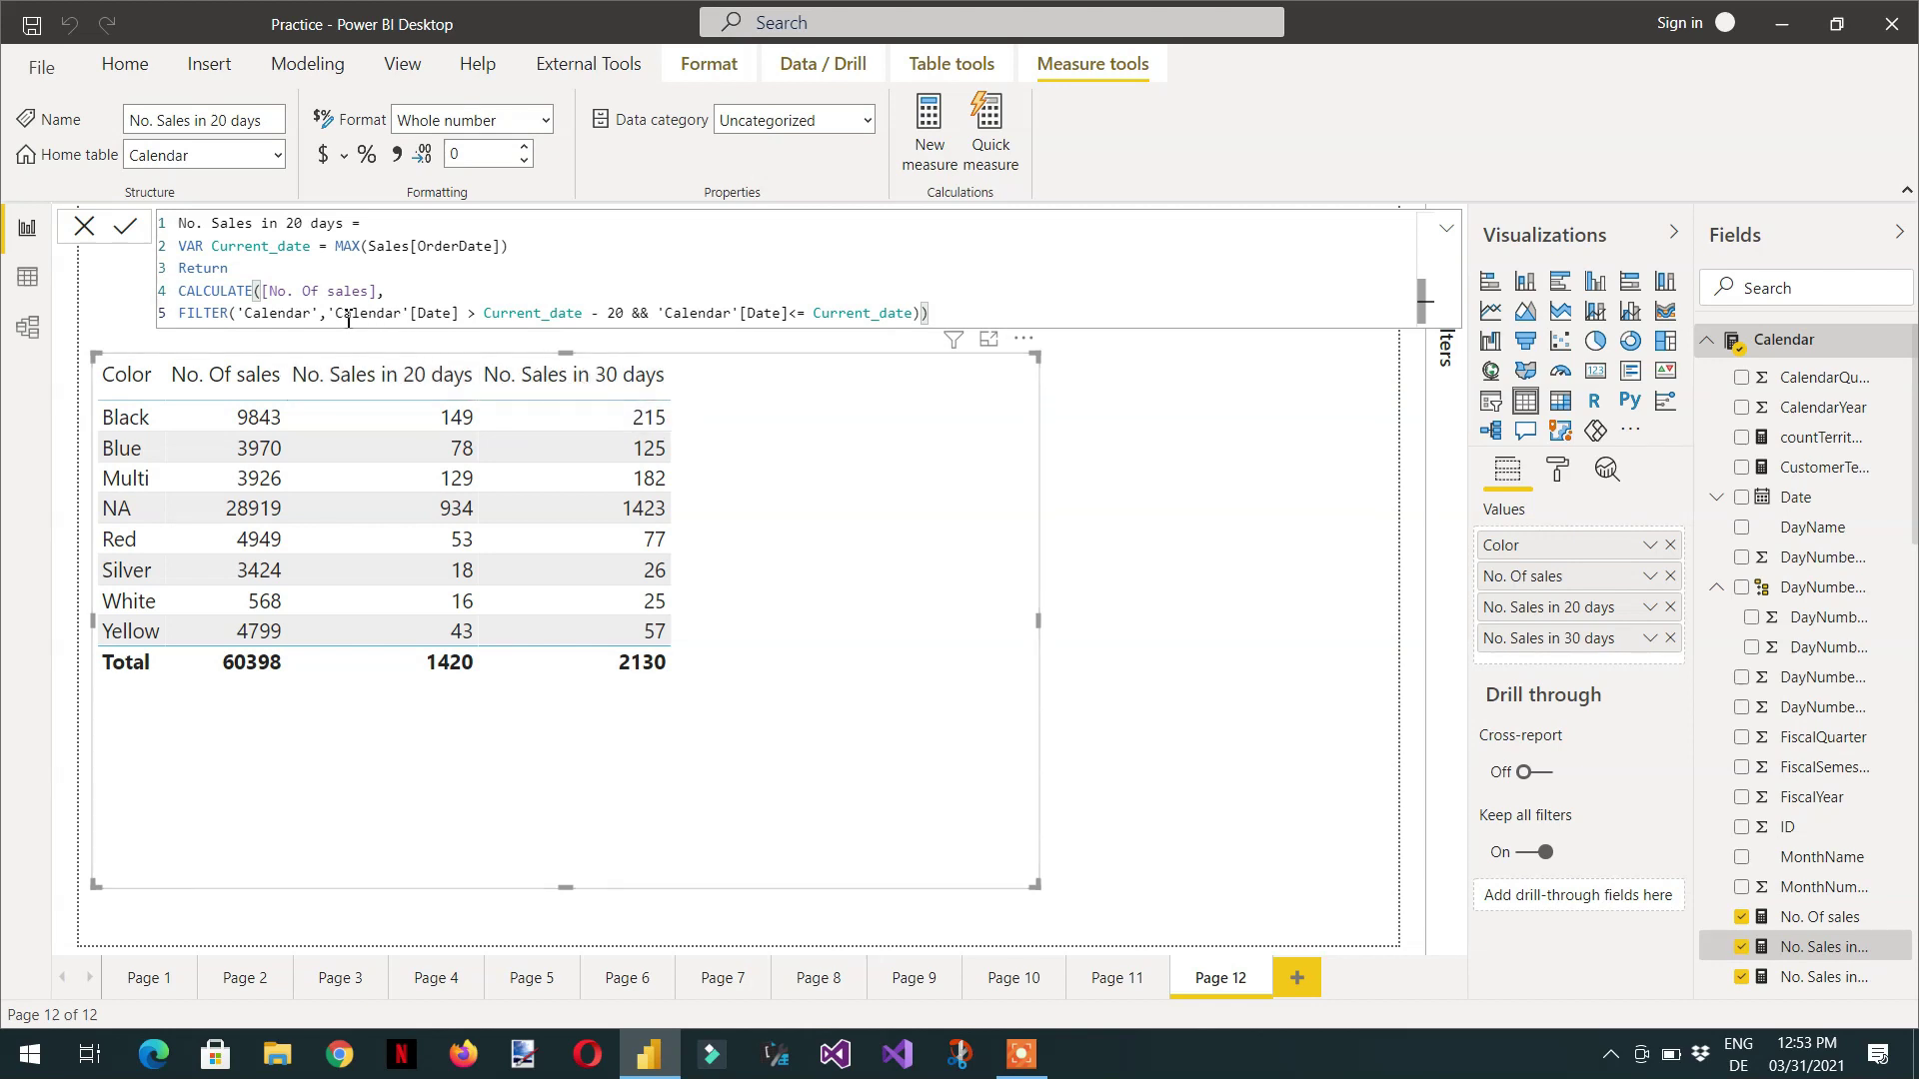
Swap Color out for Calendar Date as the table's first column again.
{"action": "left_click", "coordinate": [241, 318]}
{"action": "left_click", "coordinate": [1669, 545]}
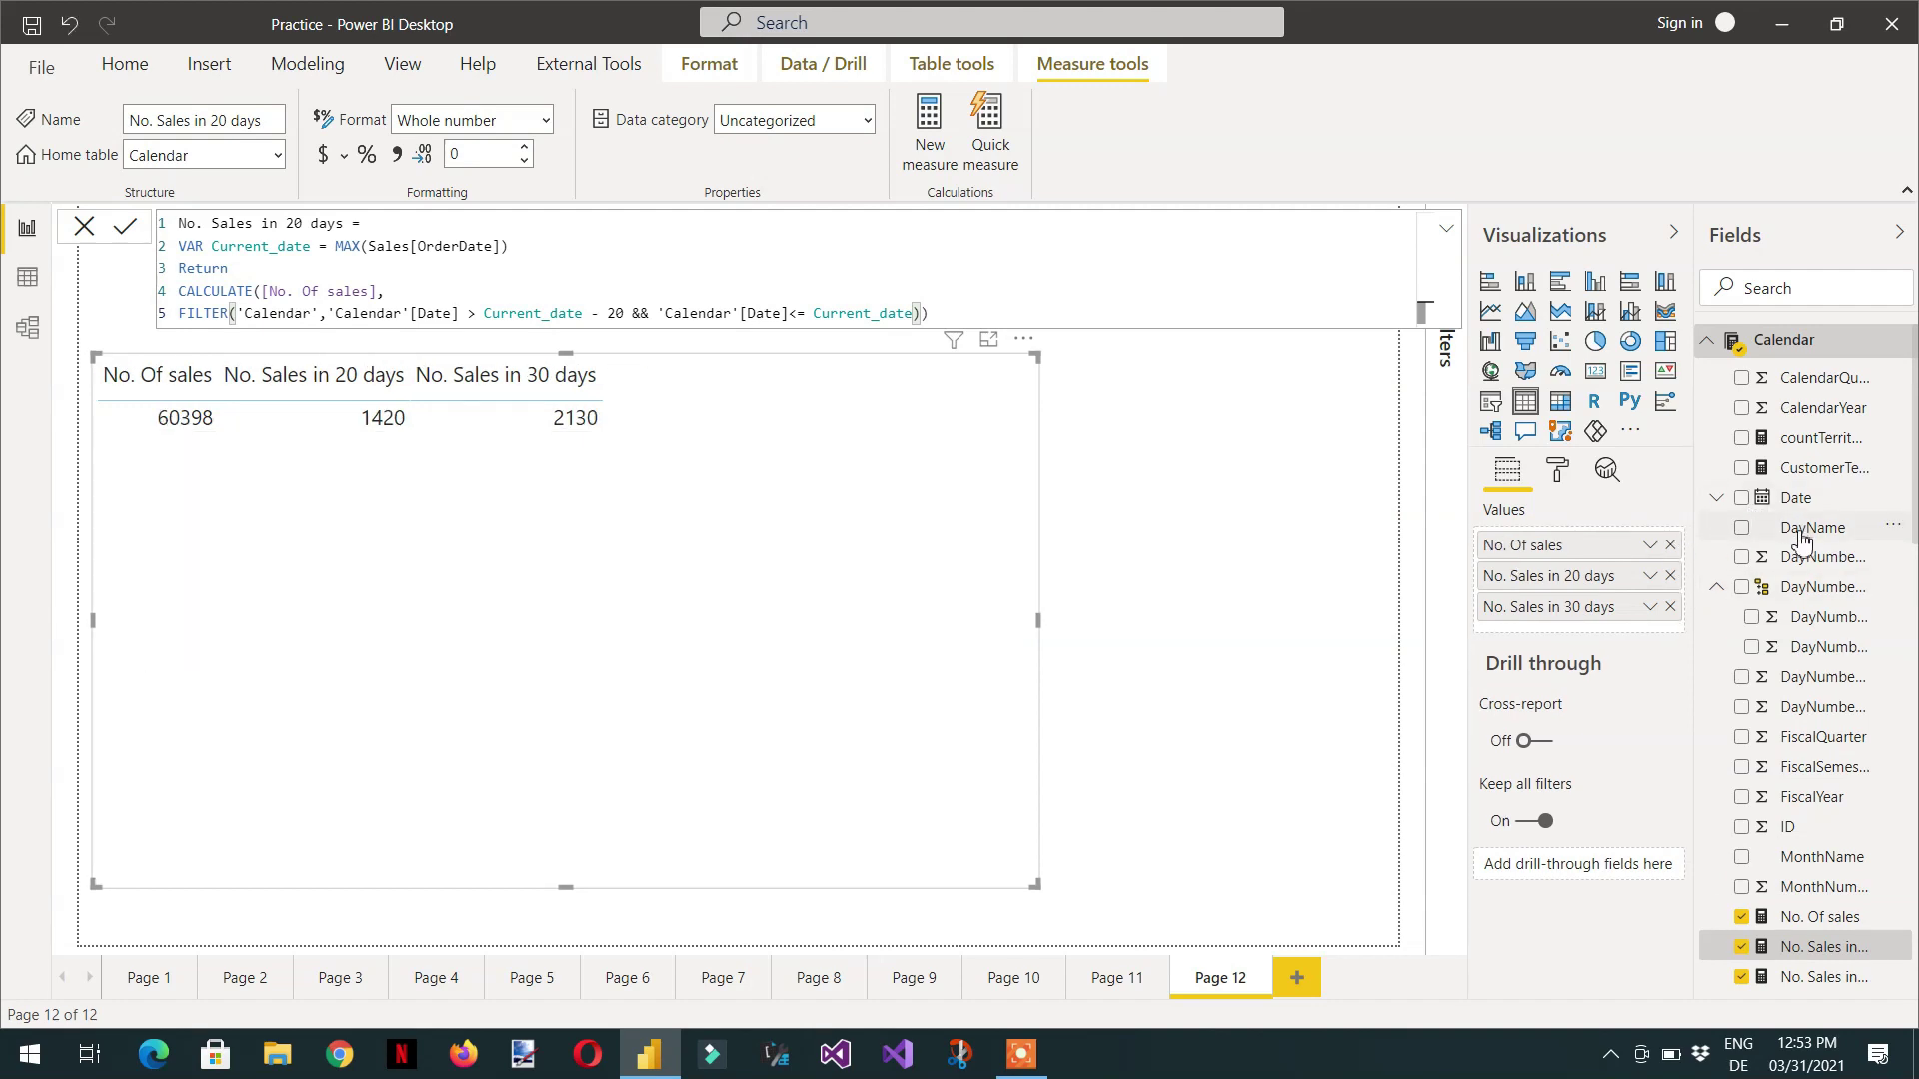
{"action": "left_click", "coordinate": [1741, 497]}
{"action": "left_click_drag", "start_coordinate": [1529, 638], "coordinate": [1564, 548]}
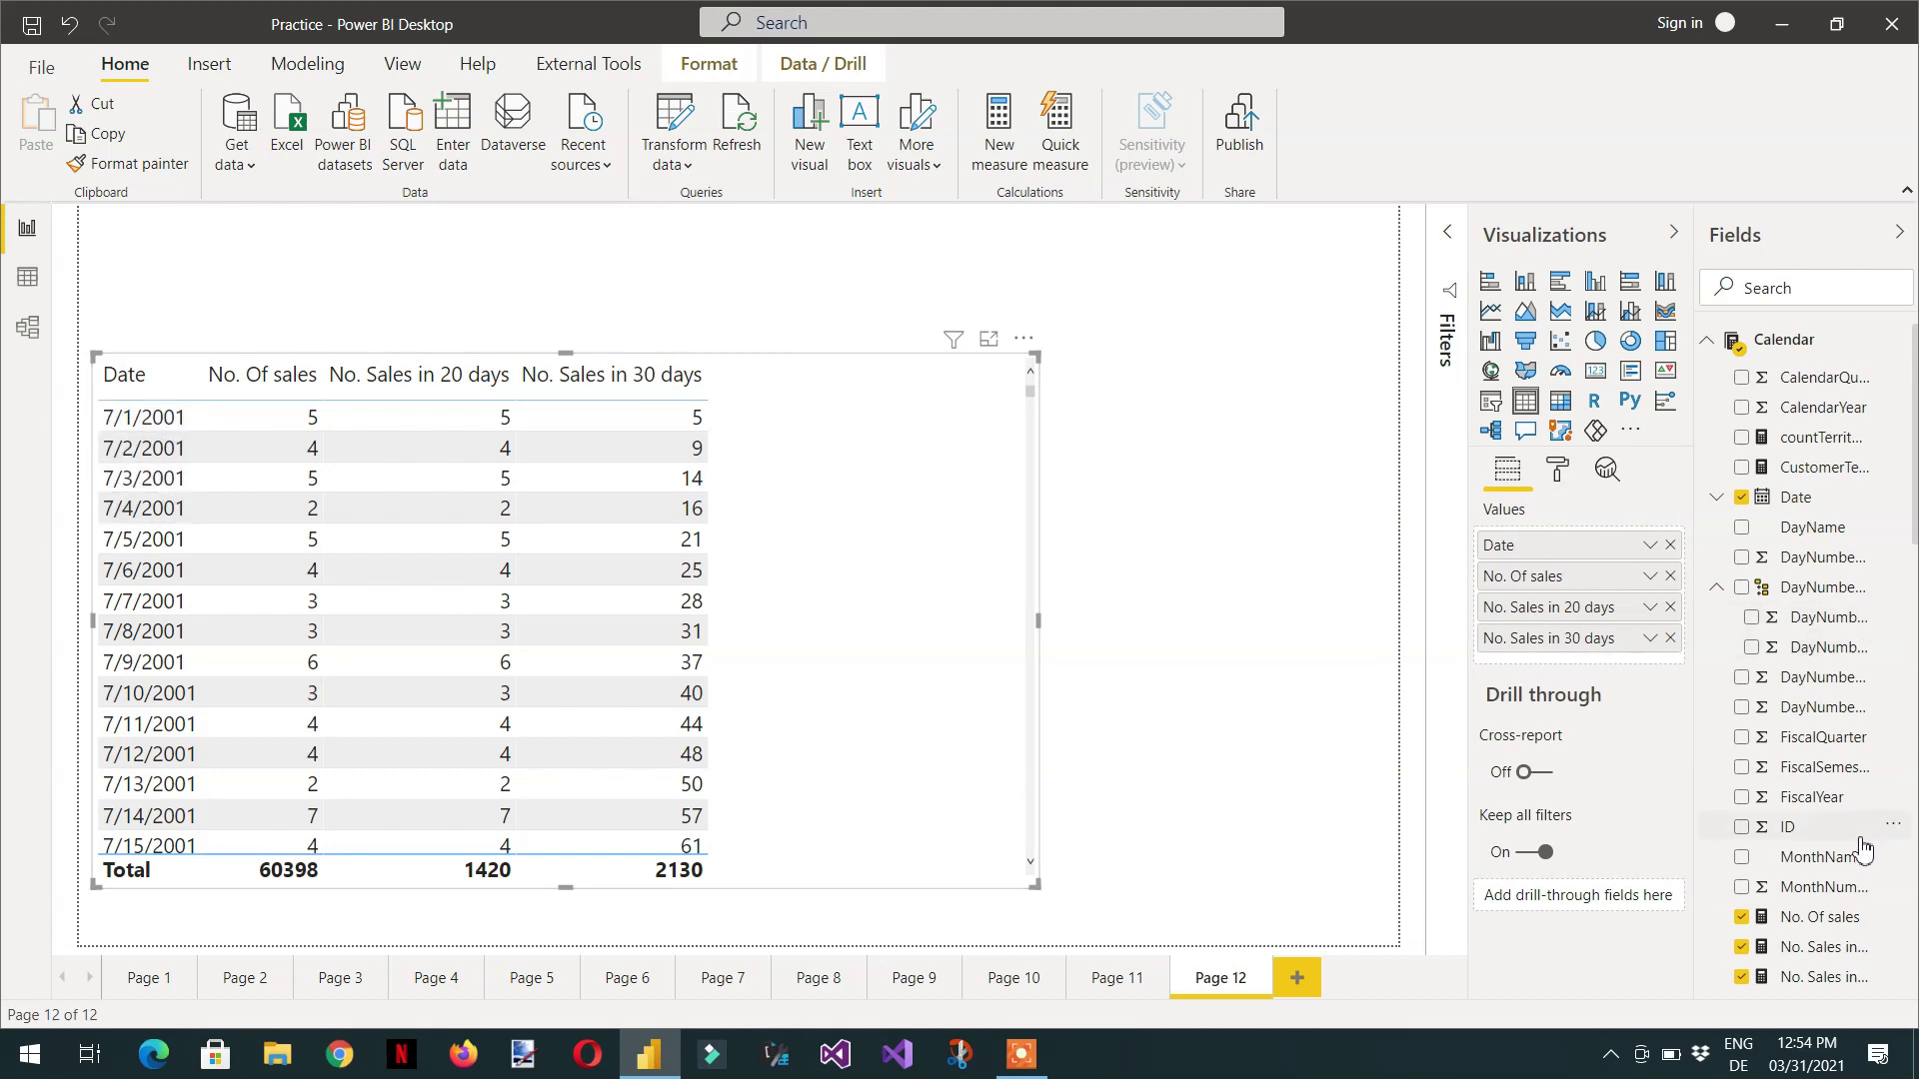
Rewrap the 20-day measure's FILTER table as ALL('Calendar') and commit the formula.
{"action": "left_click", "coordinate": [1823, 951]}
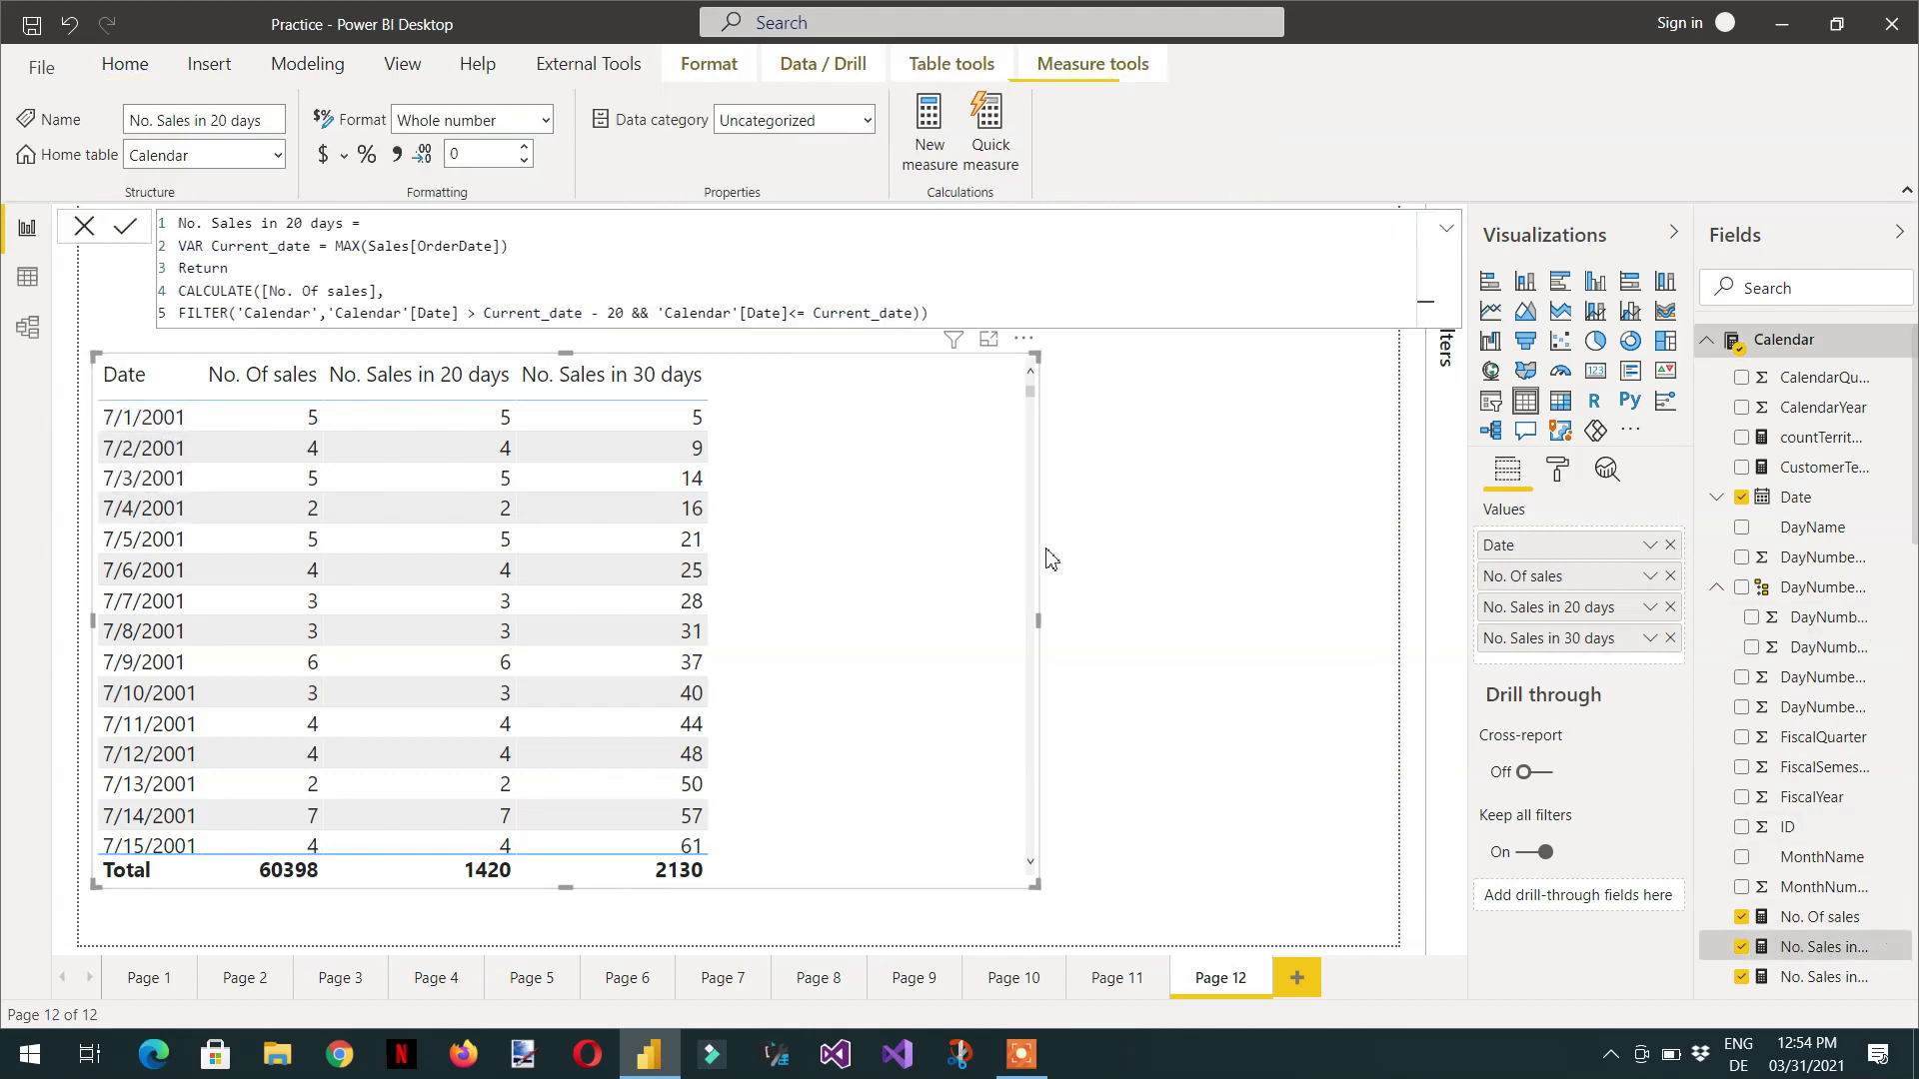
{"action": "left_click", "coordinate": [241, 315]}
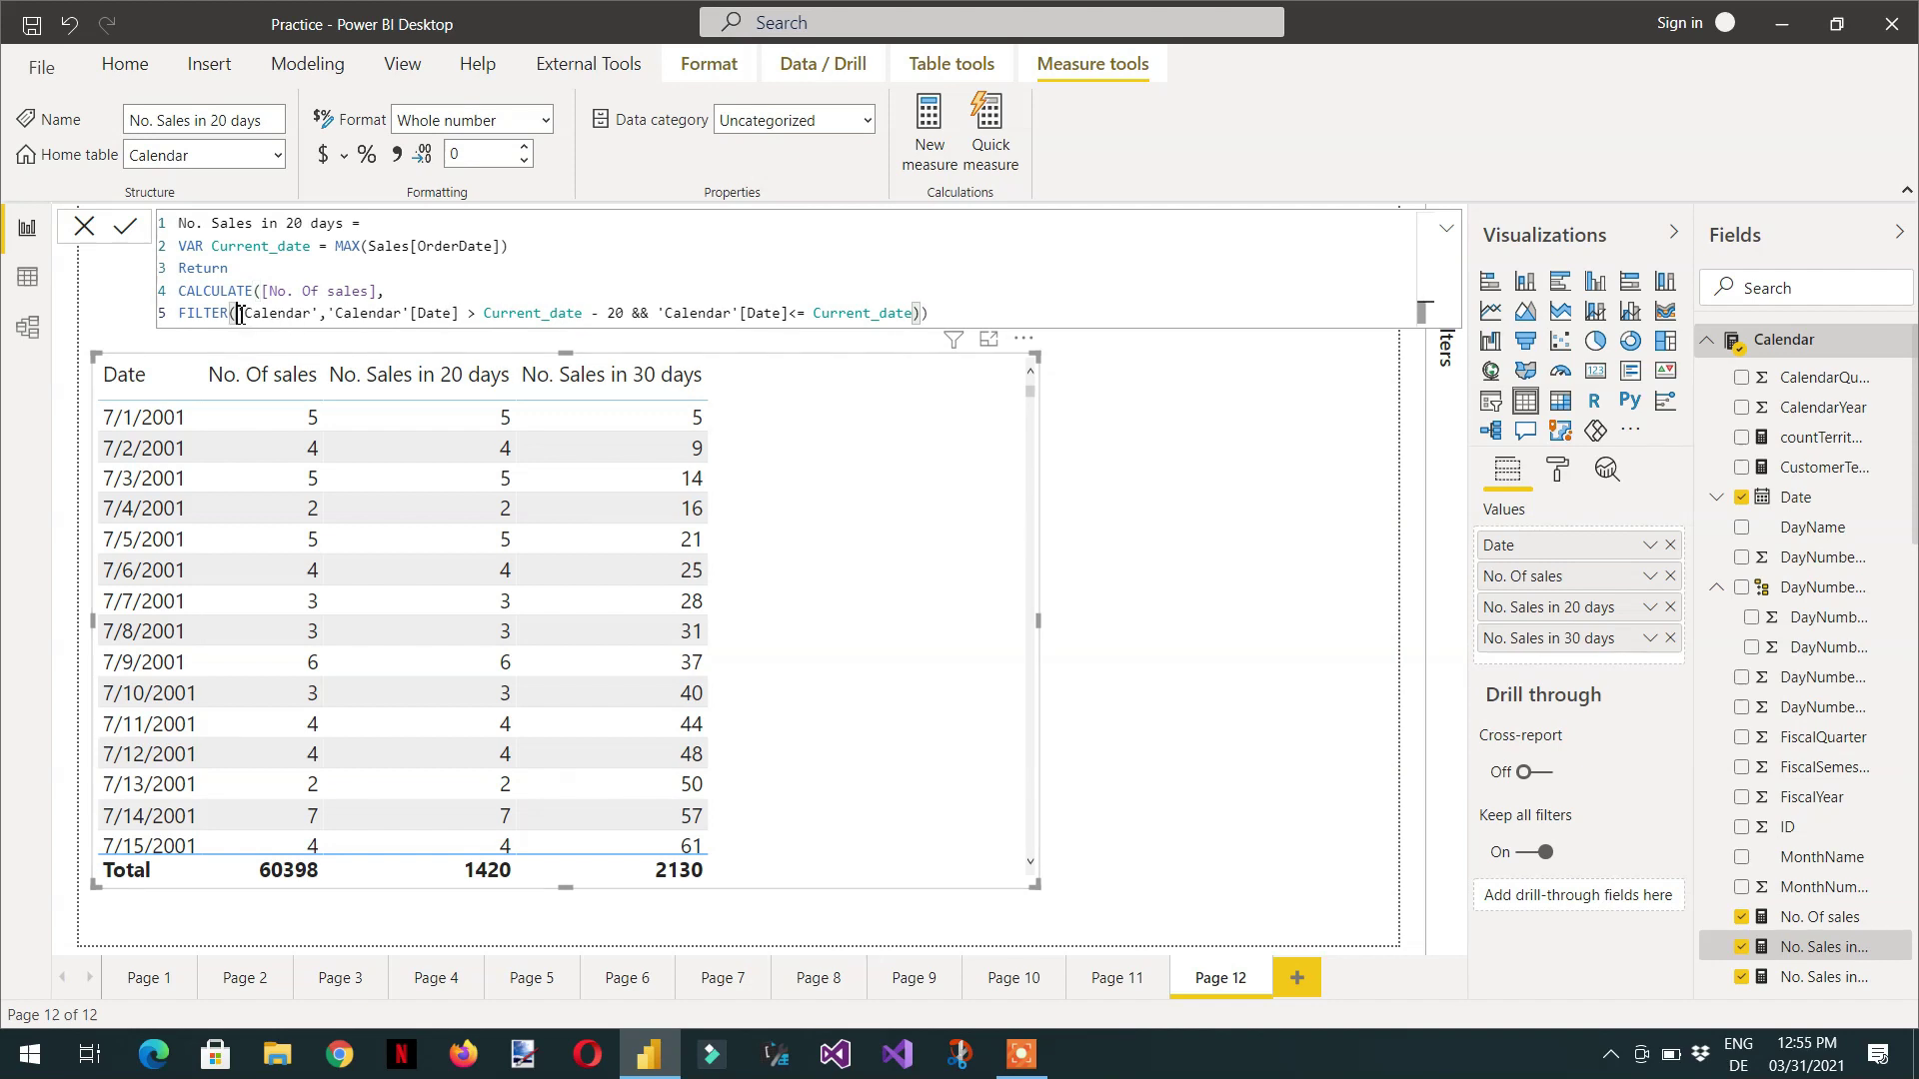
{"action": "type", "text": "ALL("}
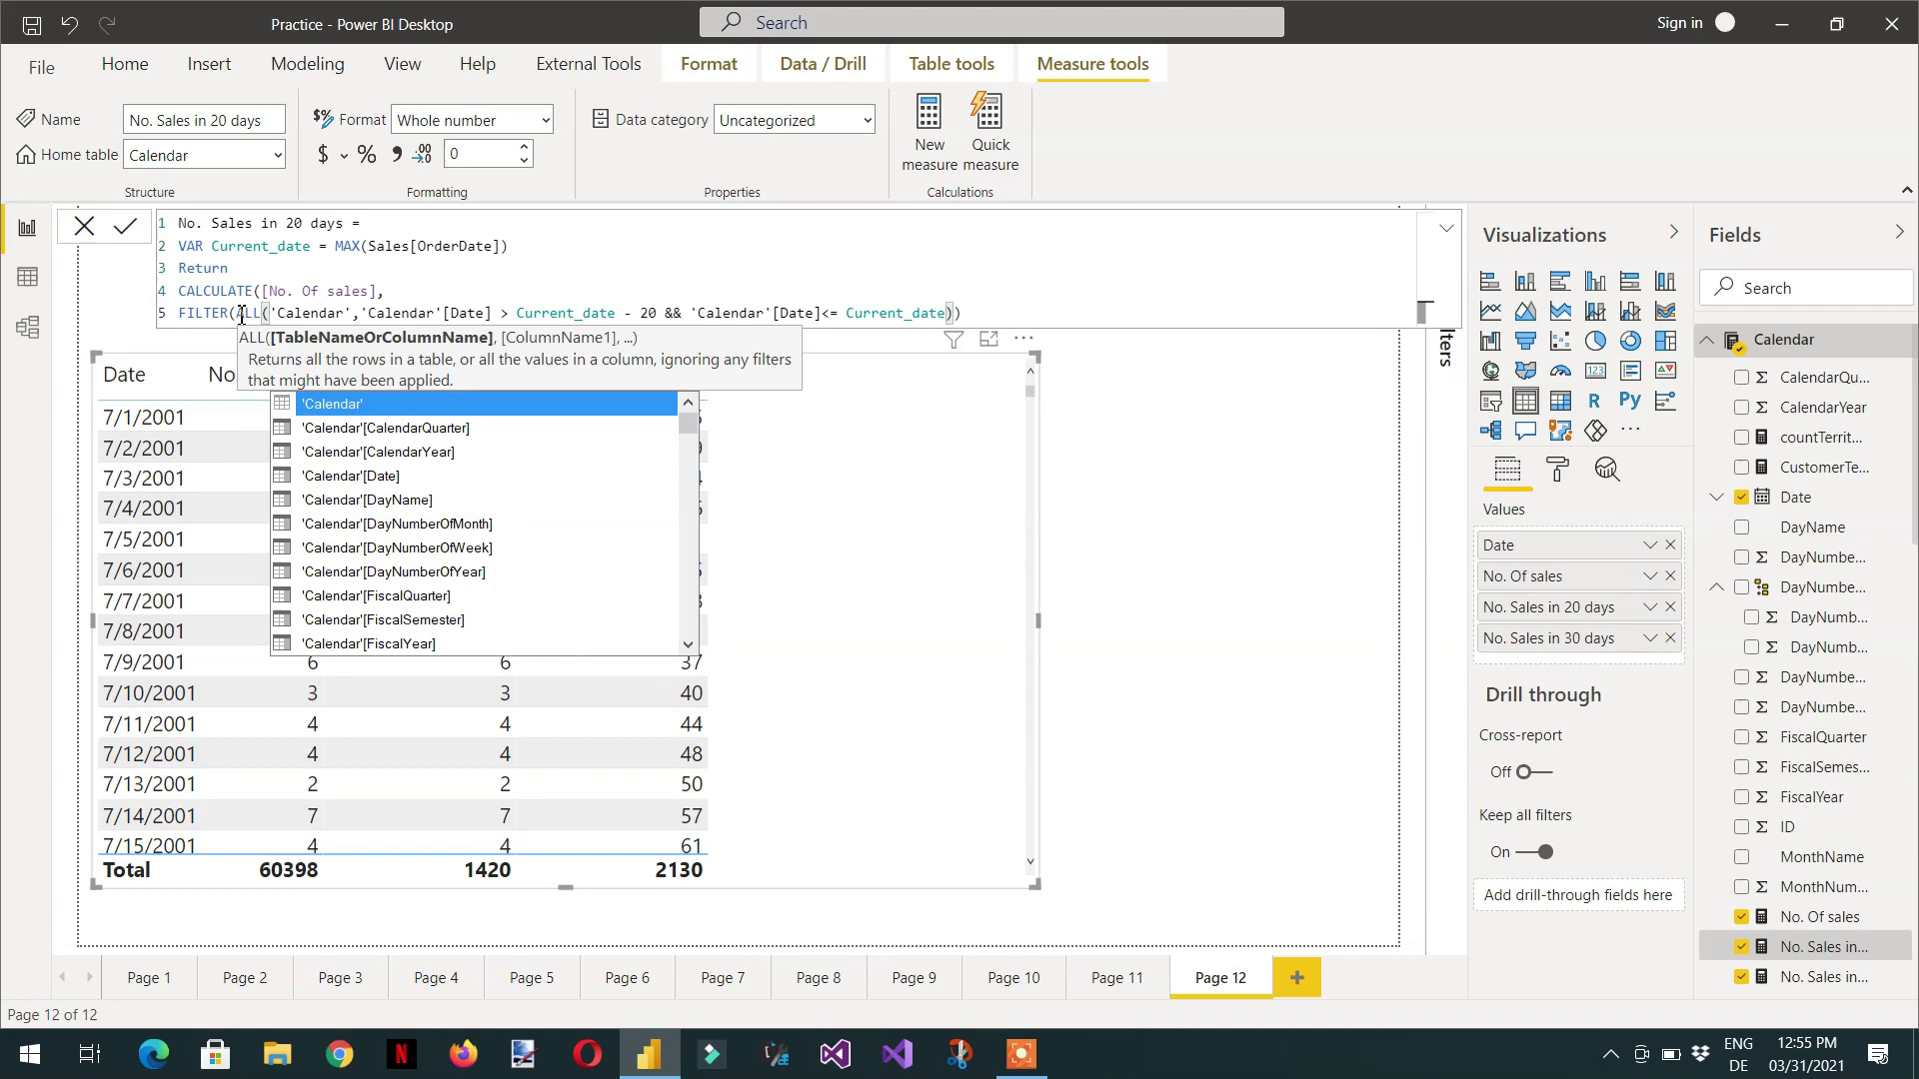
{"action": "key", "text": "Down"}
{"action": "key", "text": "Right"}
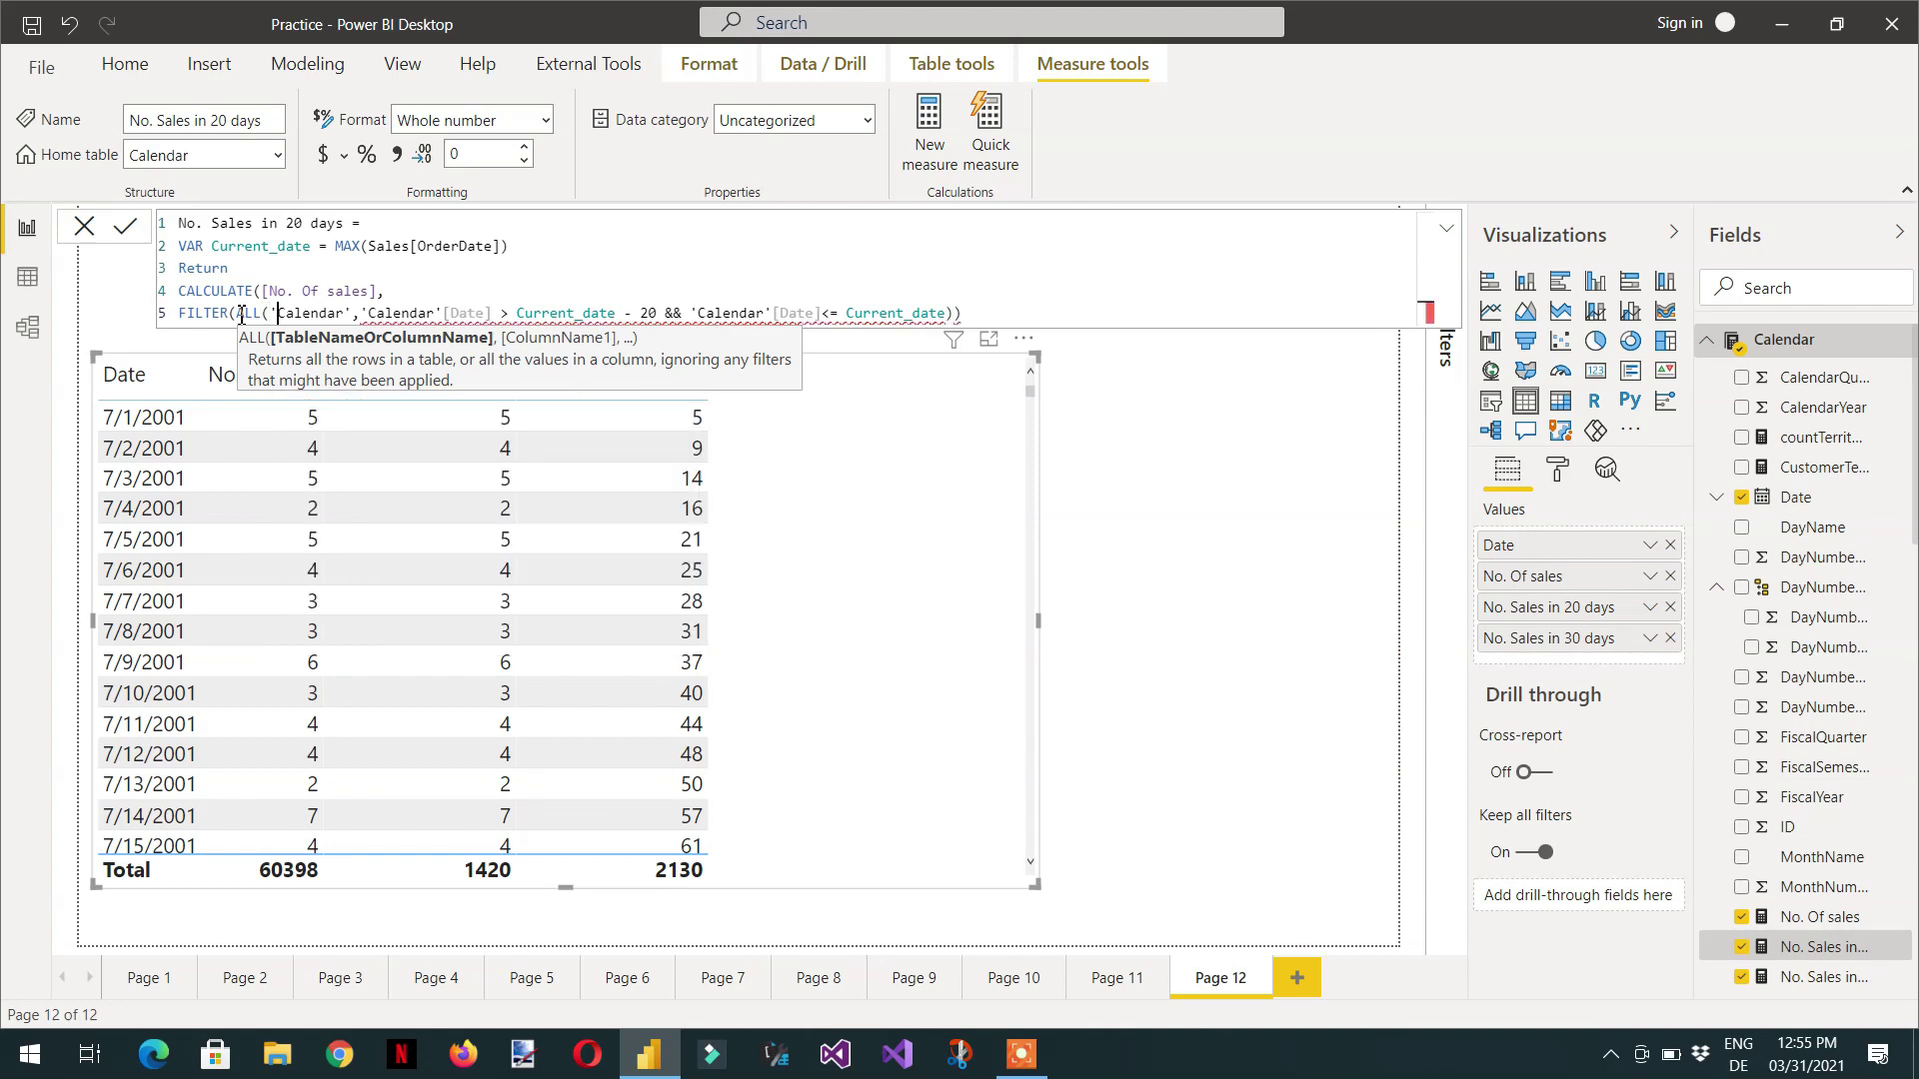
{"action": "key", "text": "Right"}
{"action": "key", "text": "Right"}
{"action": "type", "text": ")"}
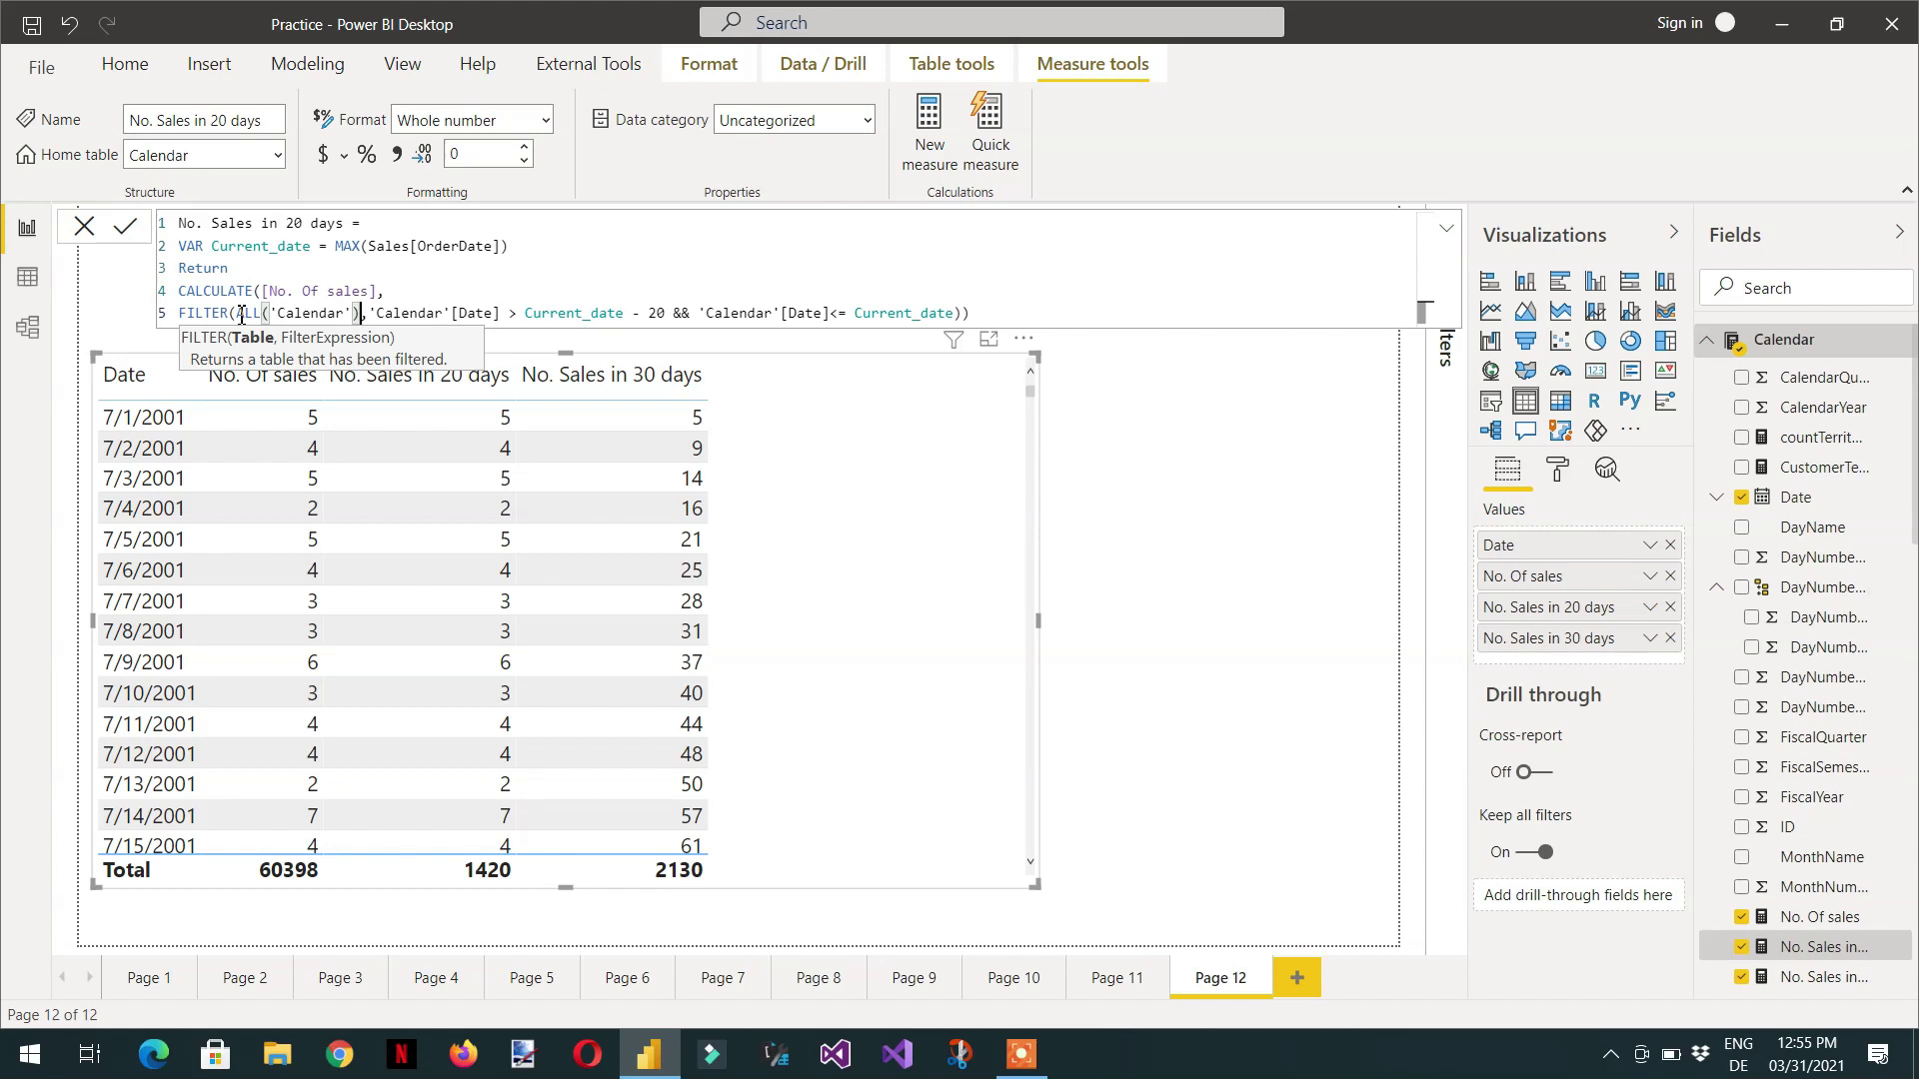
{"action": "key", "text": "Return"}
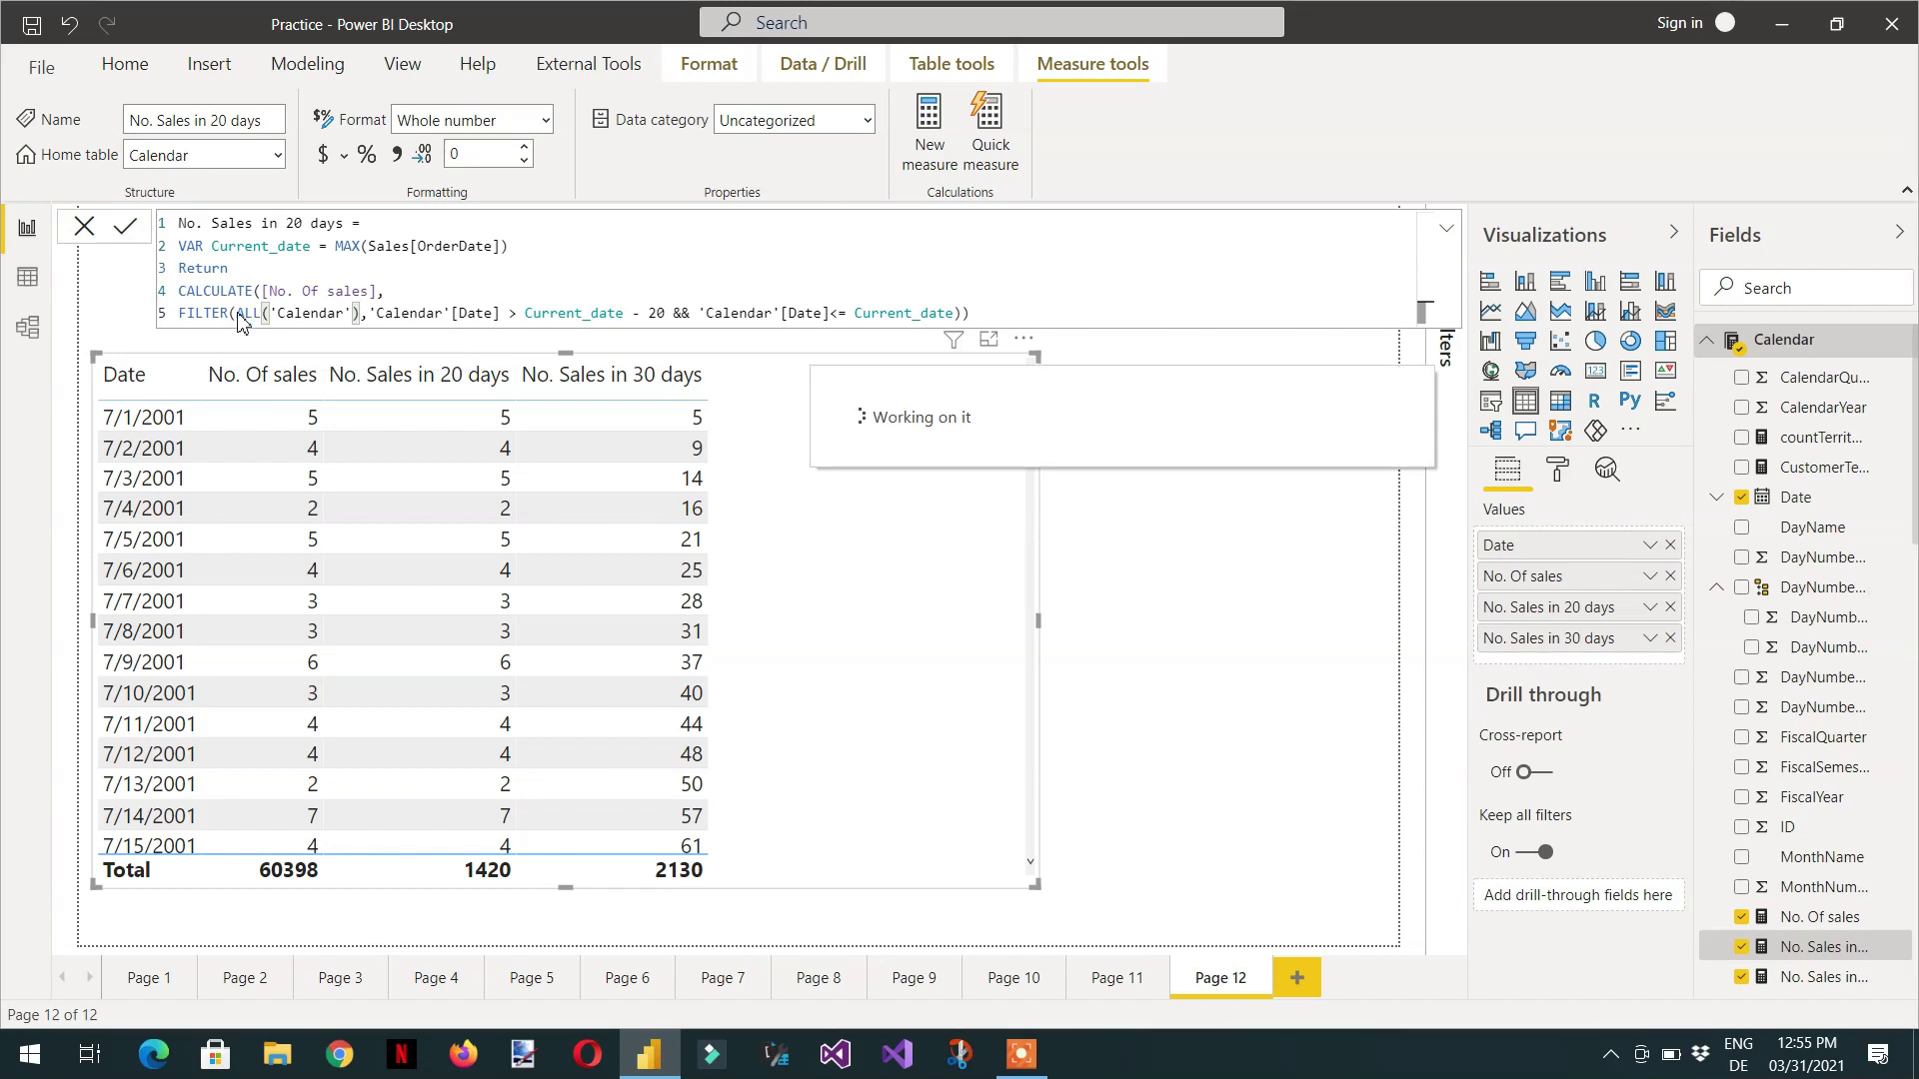